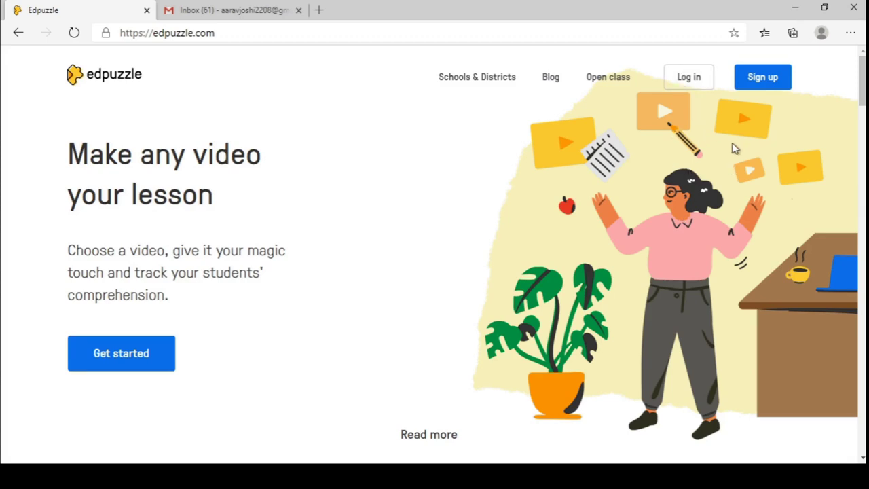
- Start signing up for a teacher account using Google sign-in
click(770, 80)
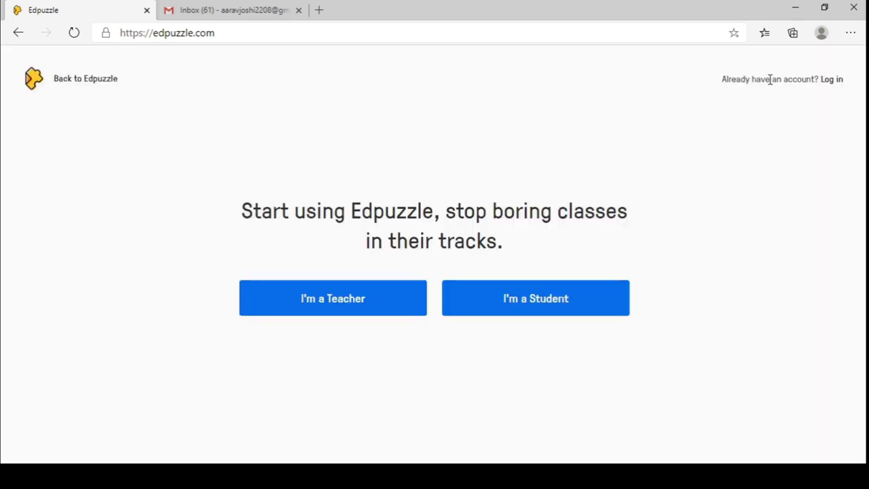
click(374, 303)
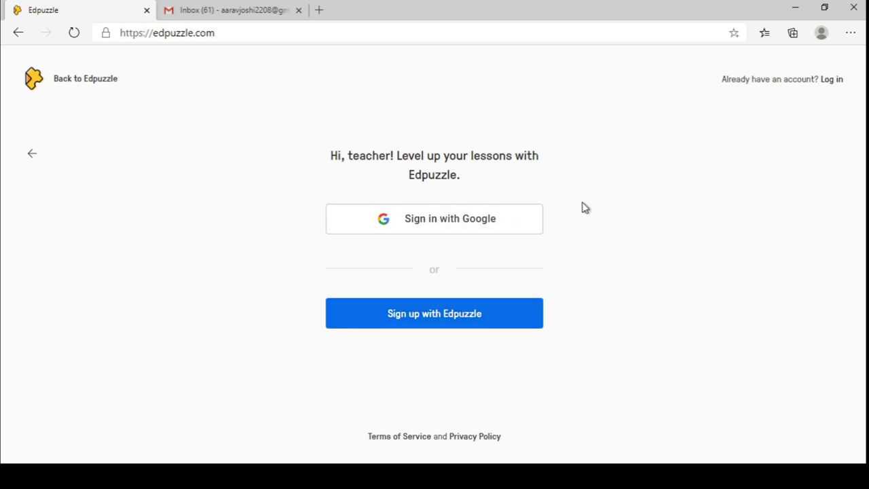
click(480, 224)
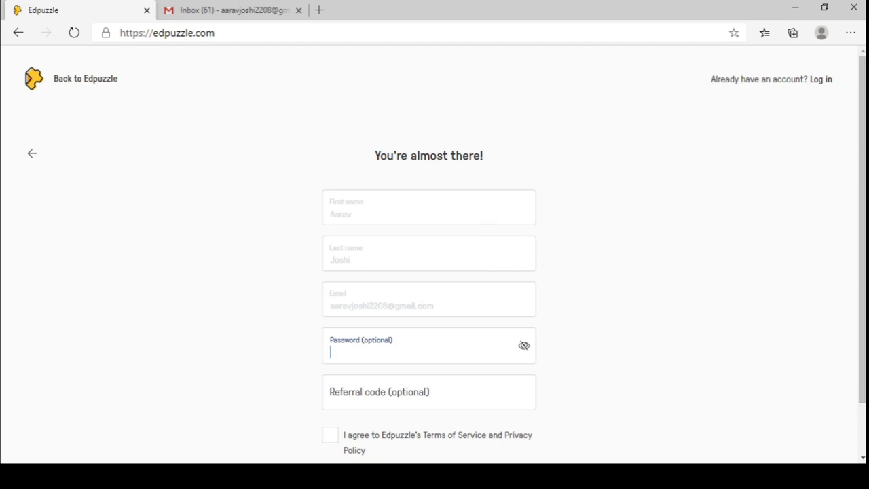
- Agree to the Terms of Service and Privacy Policy, enter the account password, and create the new account
click(862, 460)
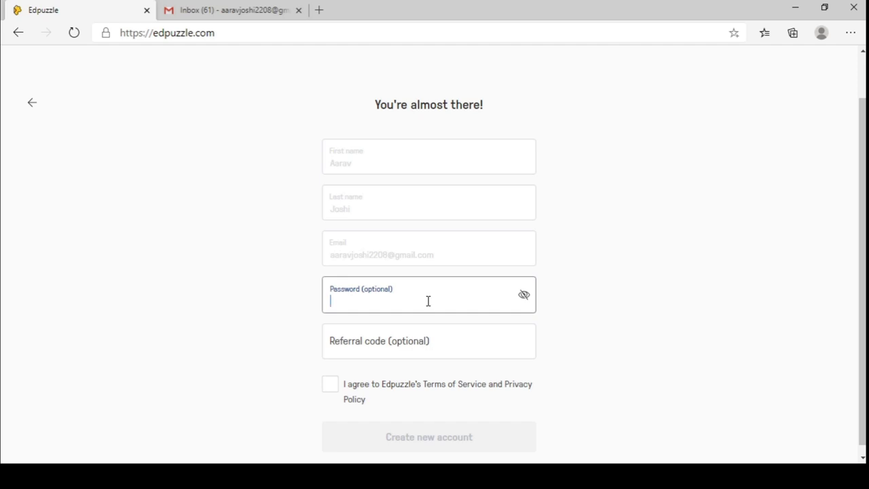
click(367, 162)
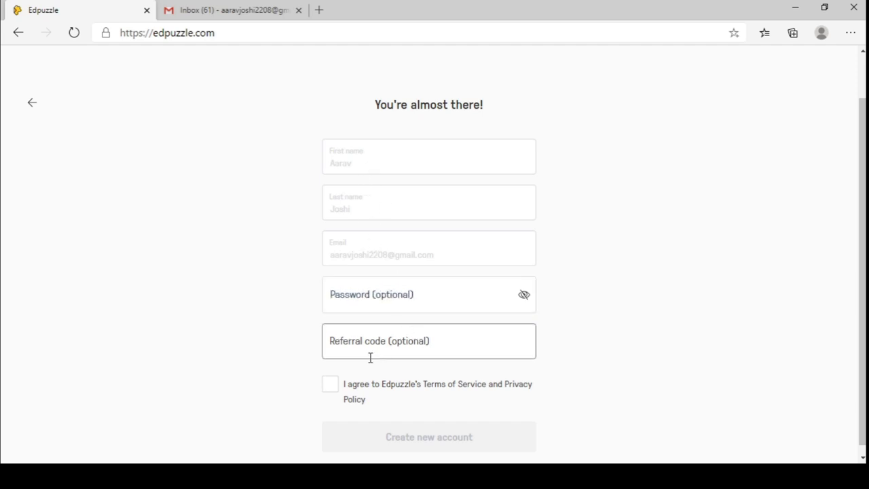
click(331, 392)
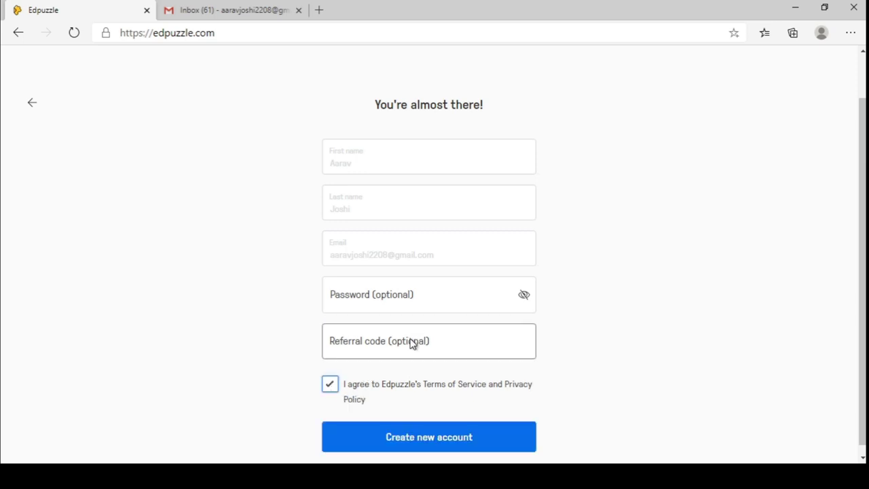
click(444, 287)
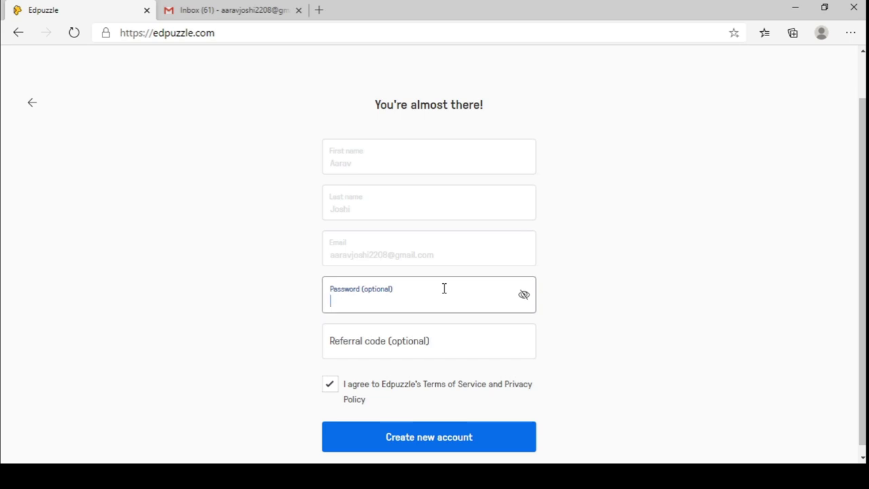
text(••••••••••)
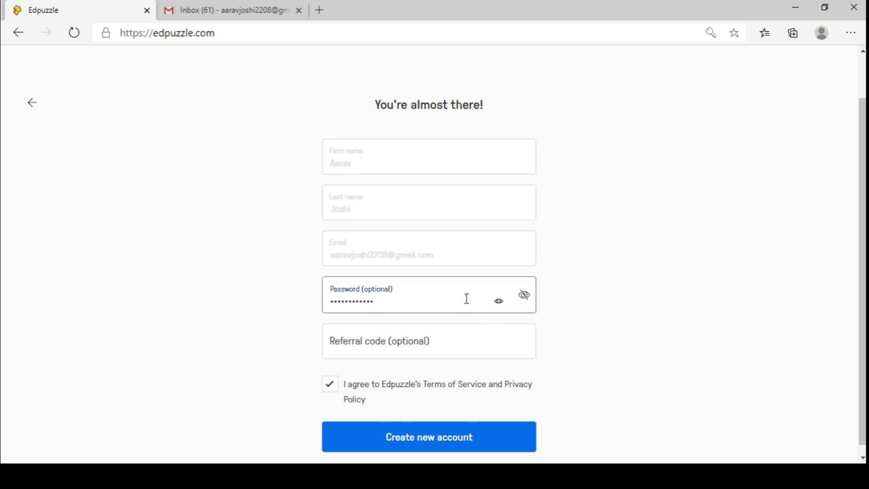
click(438, 444)
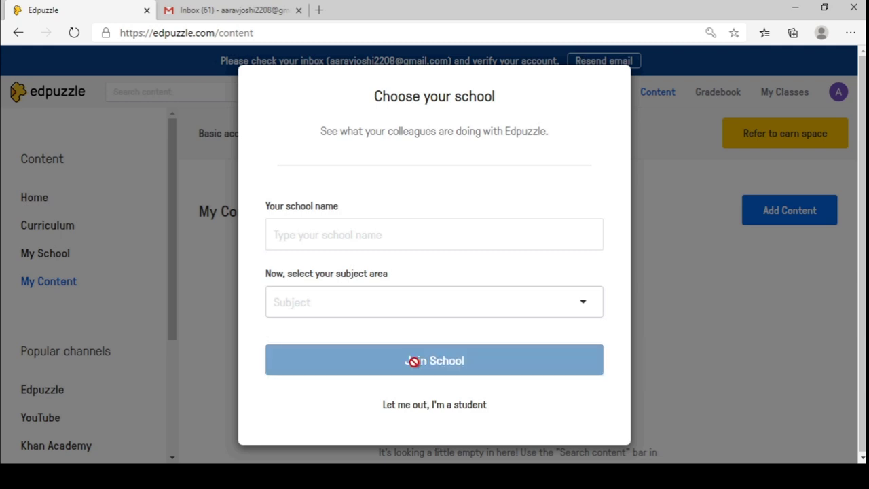
- Enter Polykids as the school name and choose to add it as a new school
click(399, 236)
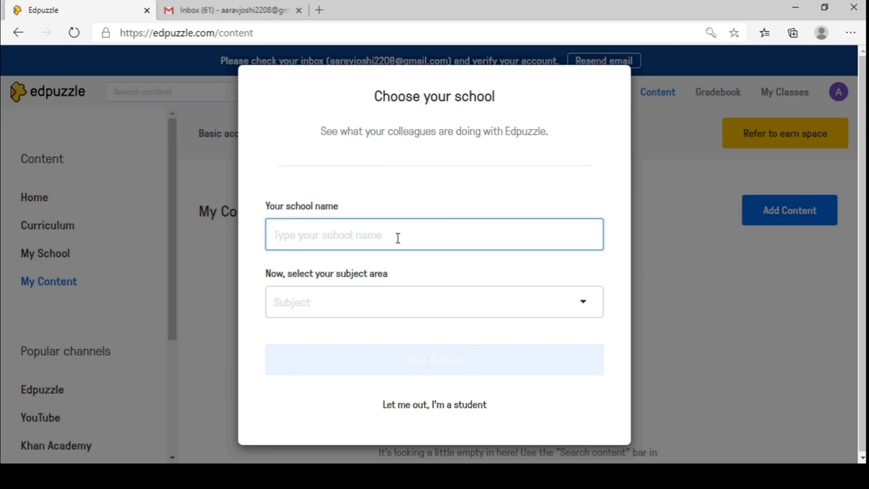
text(Pol)
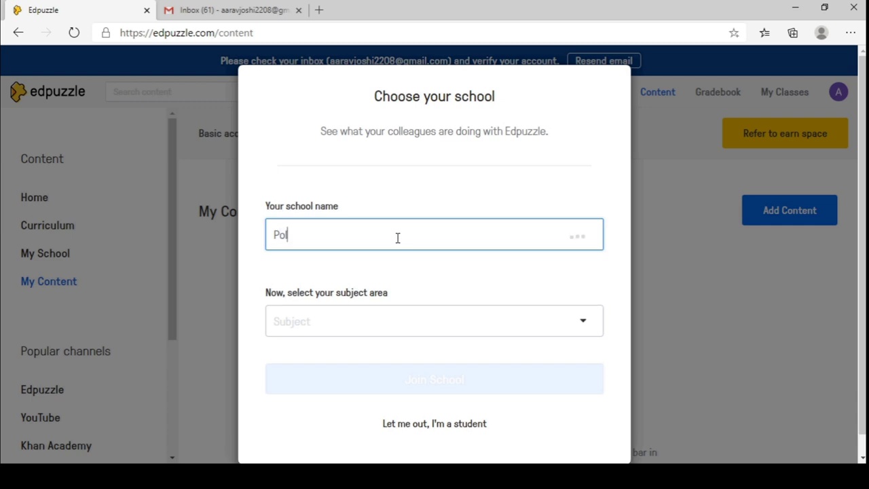
text(ykids)
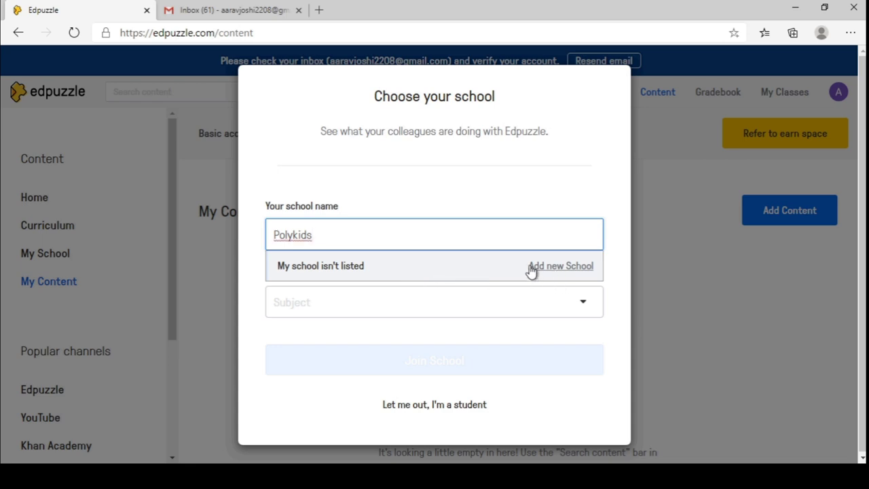
click(570, 266)
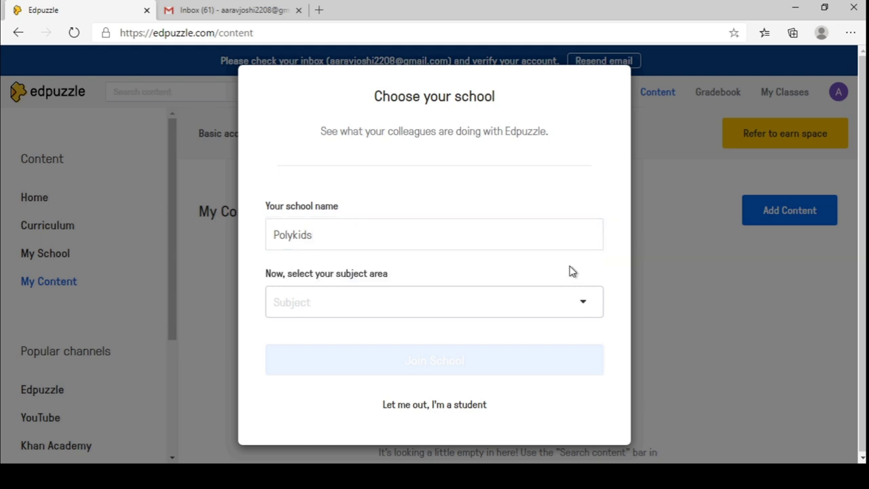
- Submit the school with Dehradun, Uttarakhand, India as its city and accept the first suggested match, The Poly Kids
click(430, 308)
text(DE)
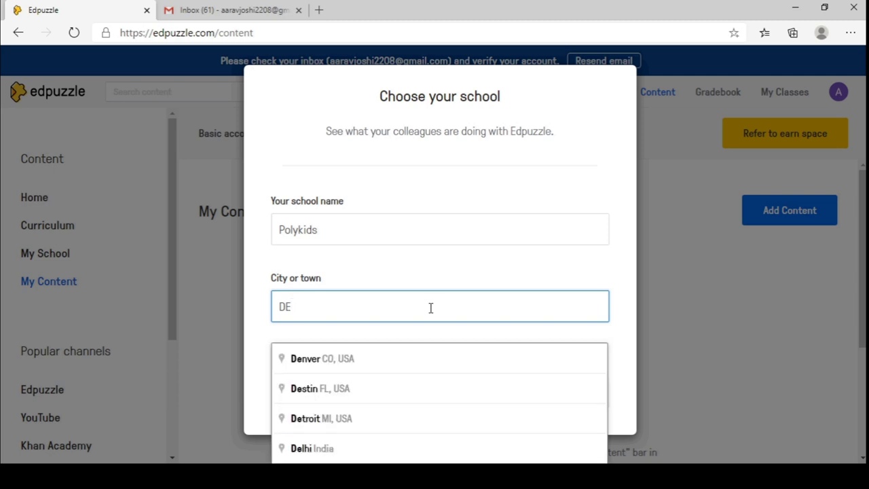
key(BackSpace)
text(ehrad)
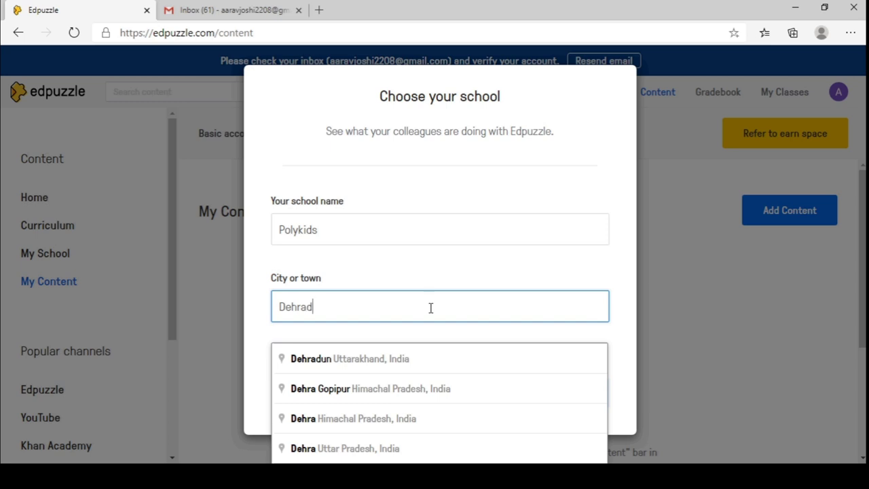
text(un)
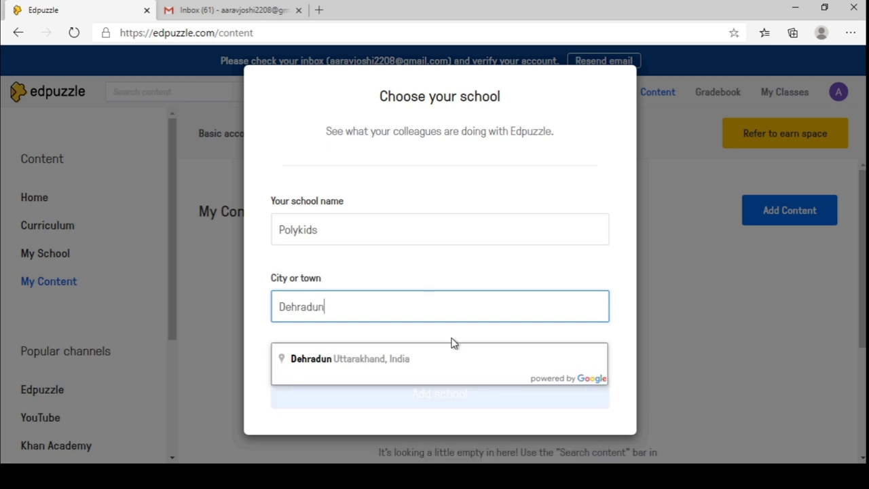
click(380, 364)
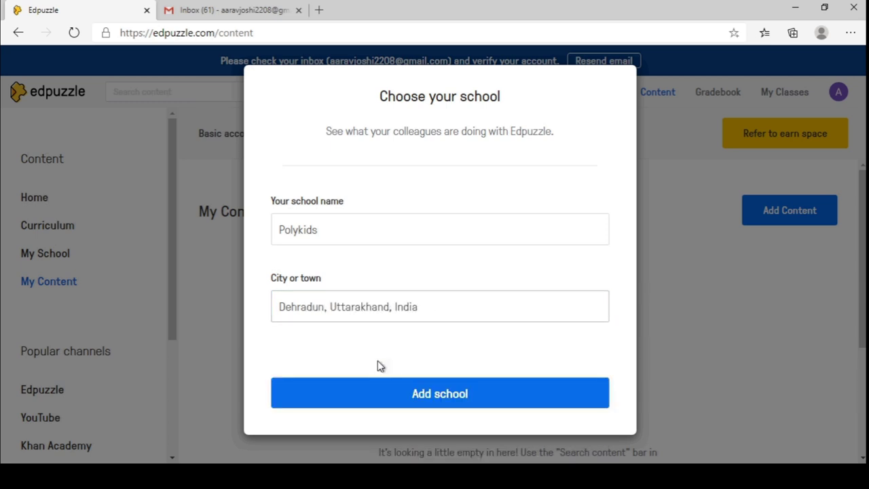
click(444, 399)
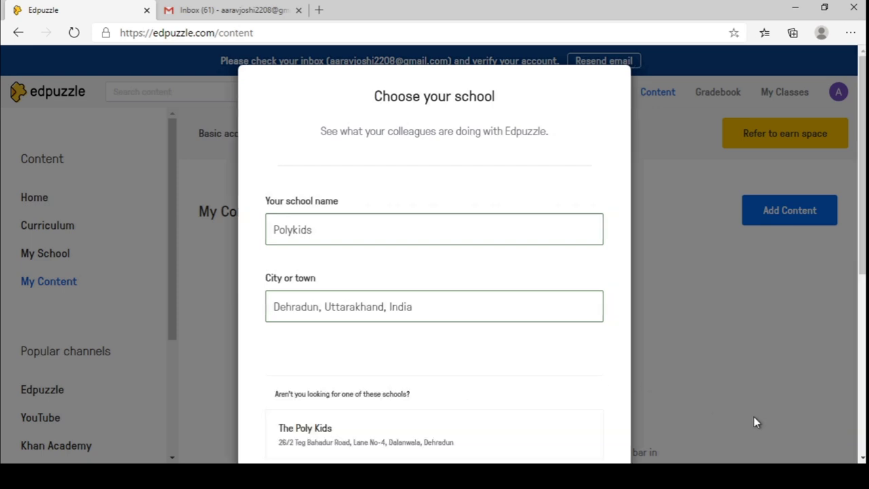
click(863, 456)
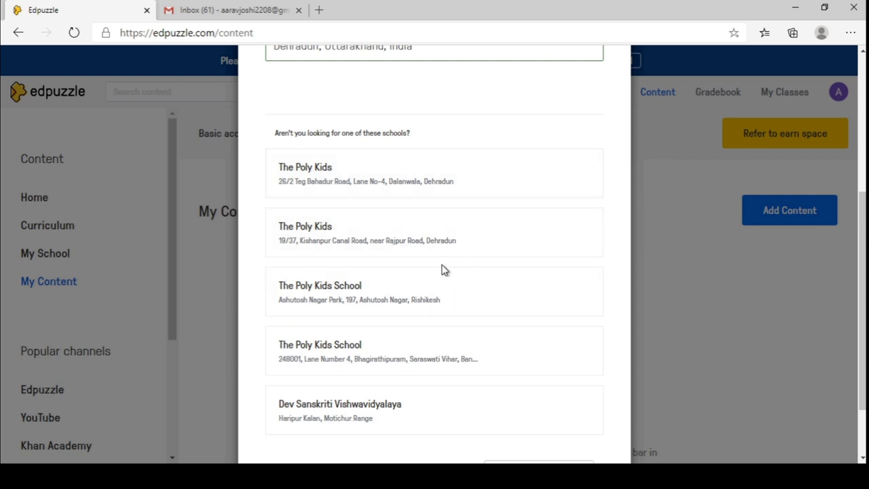
click(406, 184)
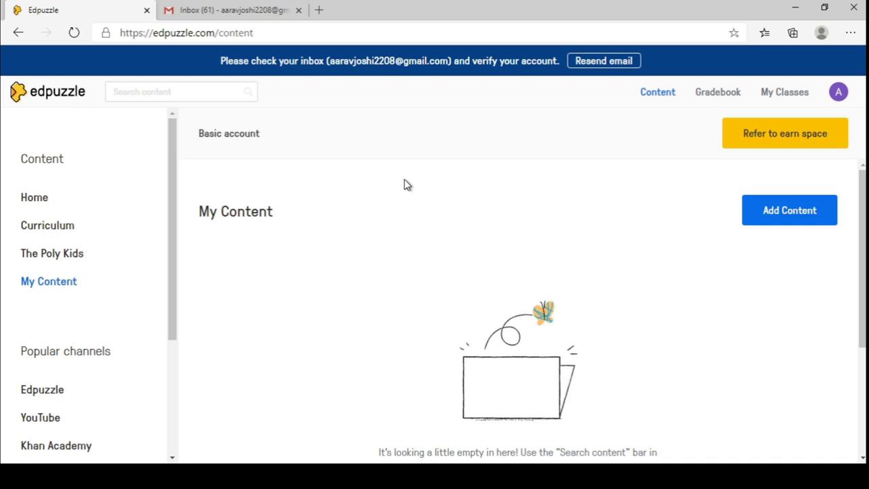
- Review the account's profile details, default assignment settings and school information
click(839, 95)
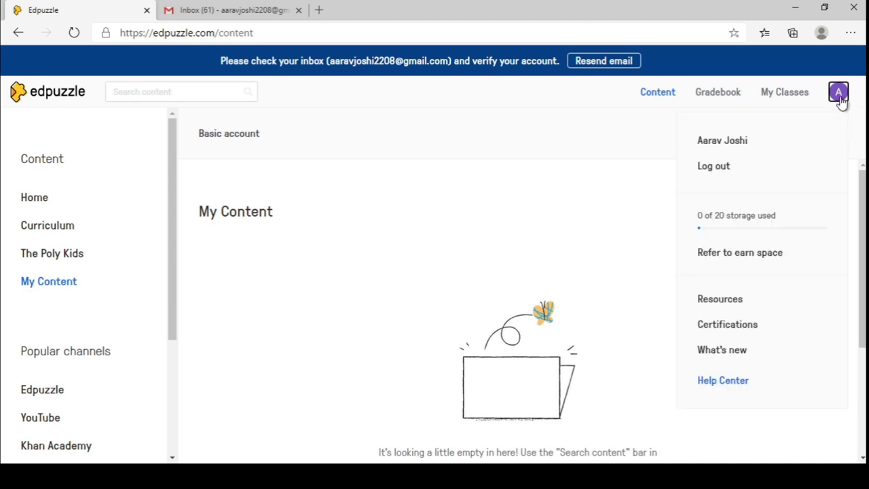
click(729, 145)
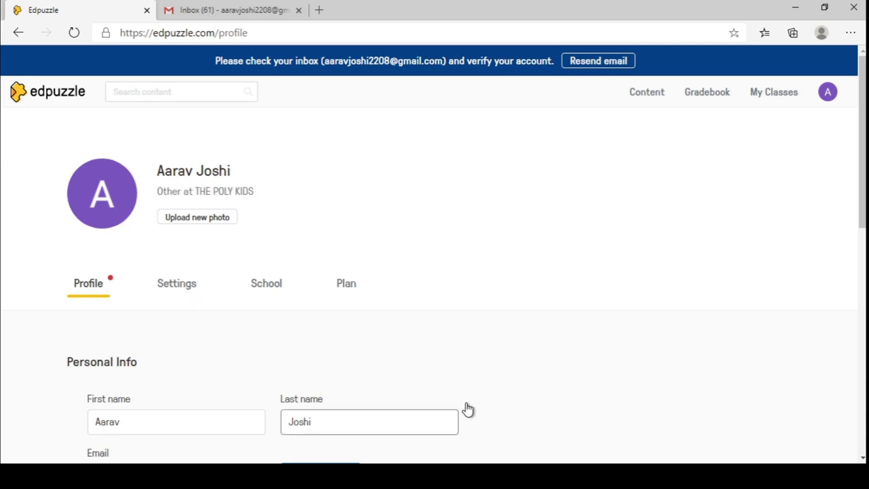
click(862, 459)
click(862, 459)
click(862, 459)
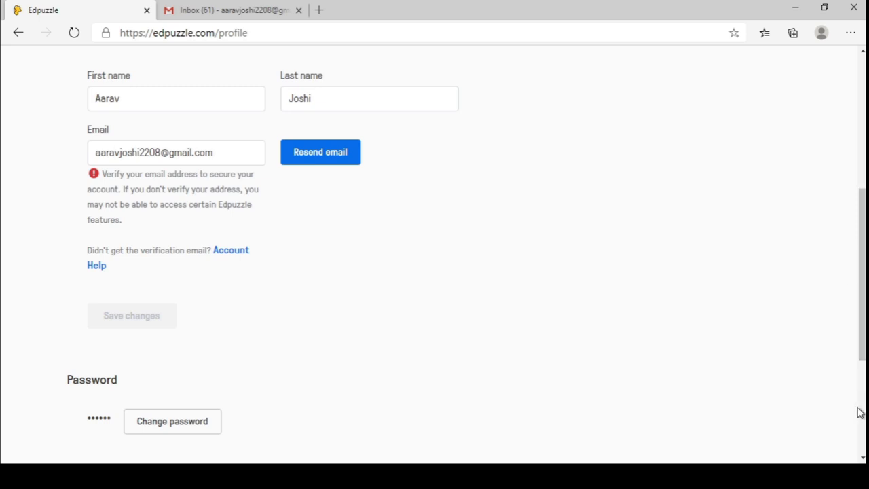
click(862, 459)
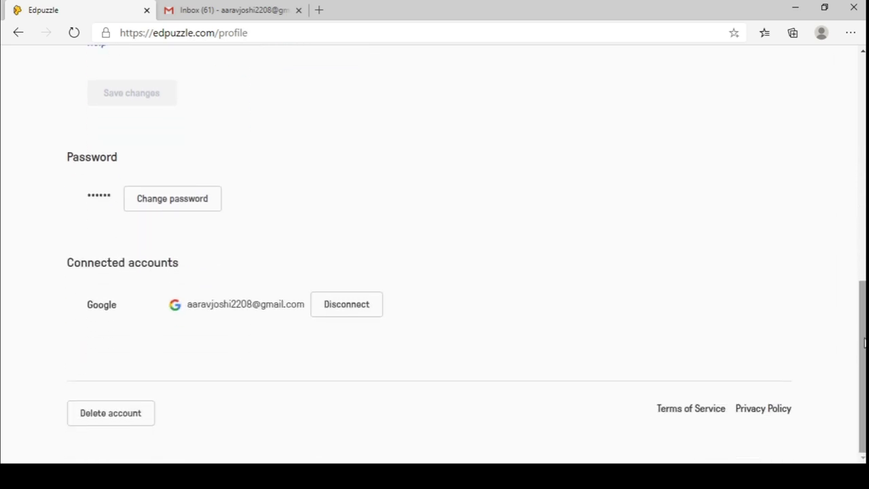
drag(864, 342, 816, 120)
click(166, 275)
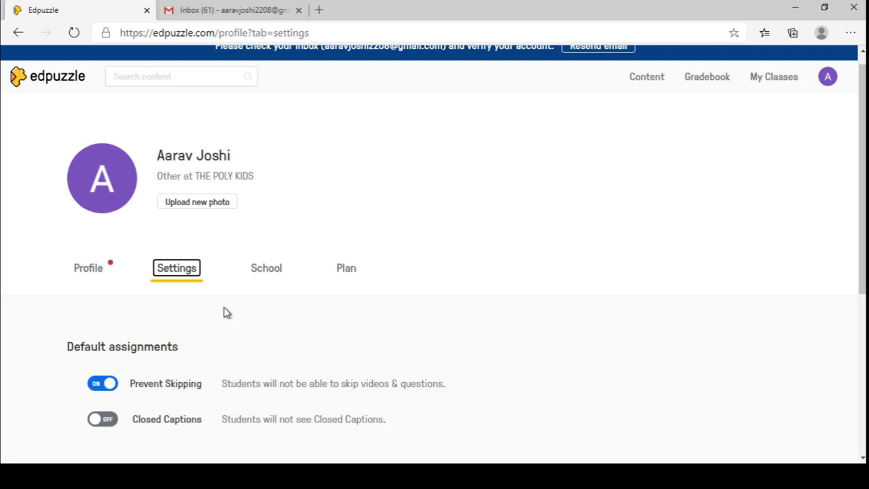
click(267, 270)
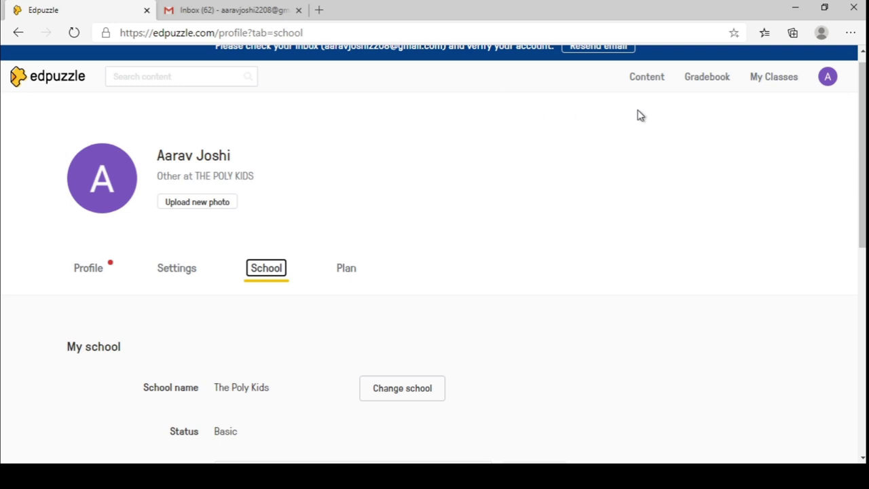
- Go to My Content and start adding content by creating a video
click(649, 84)
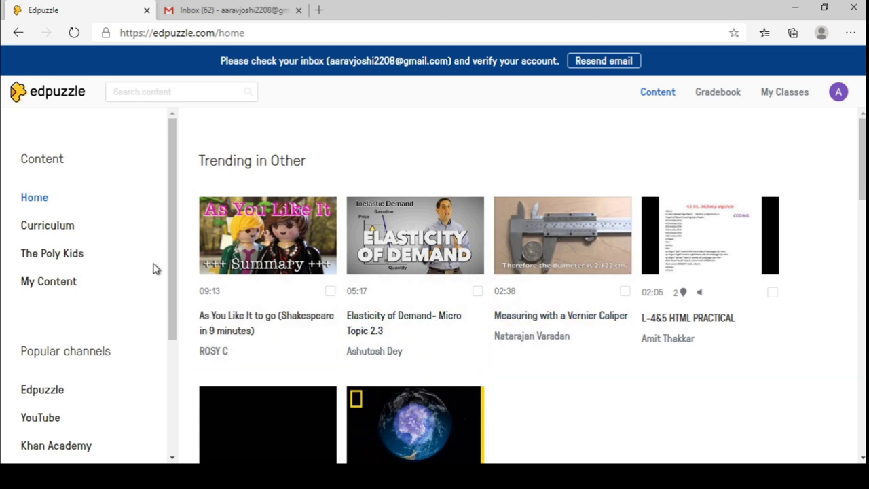
click(56, 286)
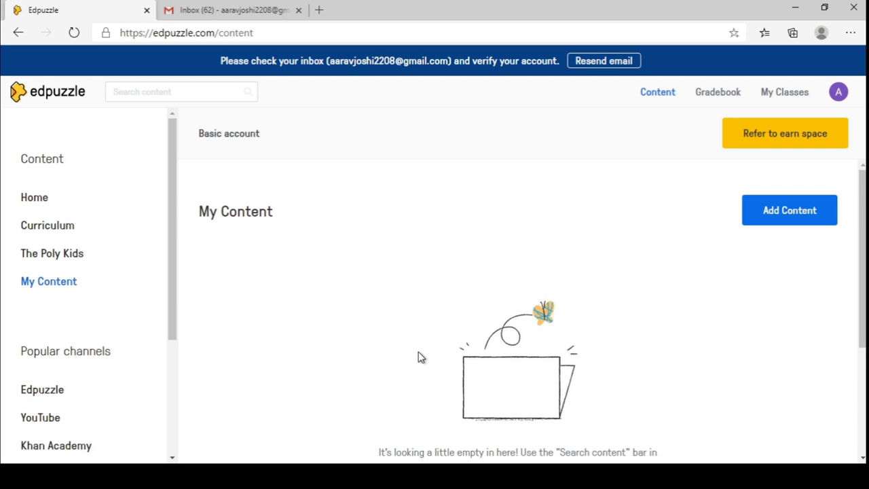
click(790, 216)
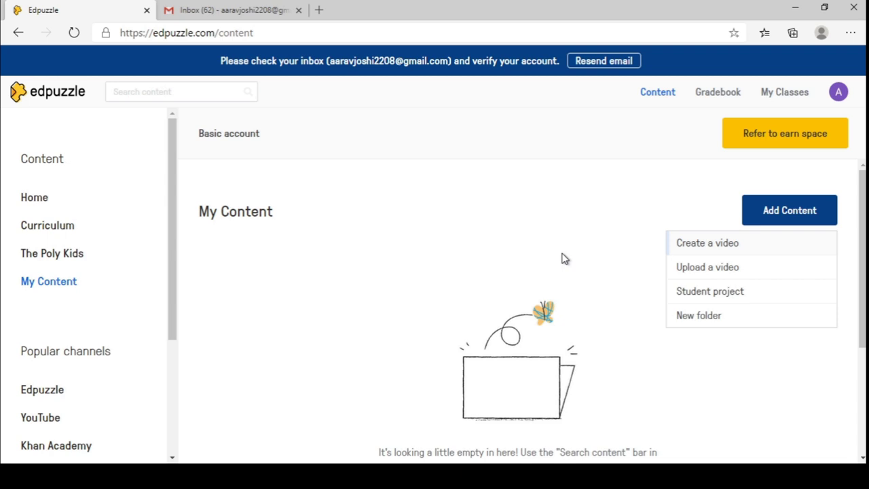
click(708, 243)
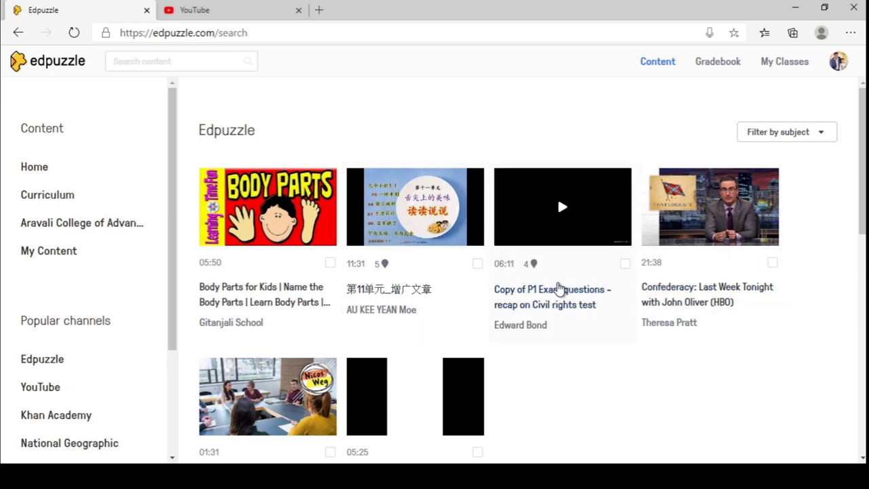
- Browse the suggested Edpuzzle and YouTube videos on the content search page
mouse_move(535, 268)
mouse_move(386, 266)
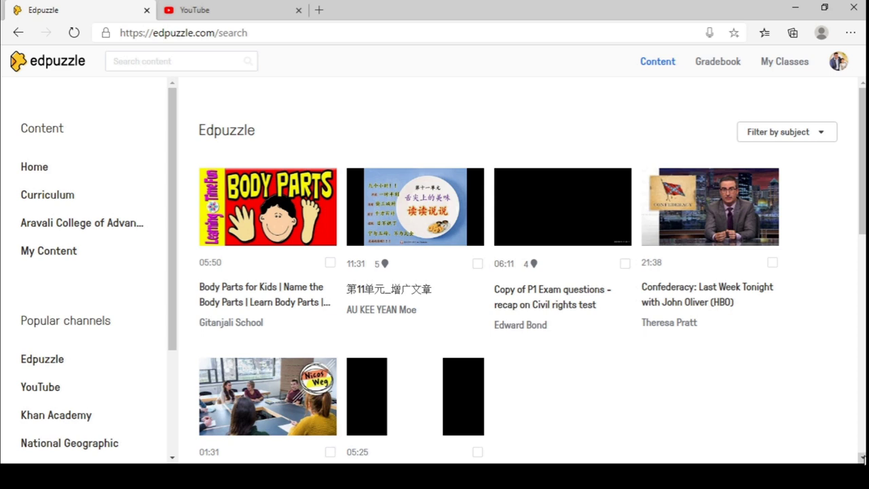
scroll(863, 460, down, 4)
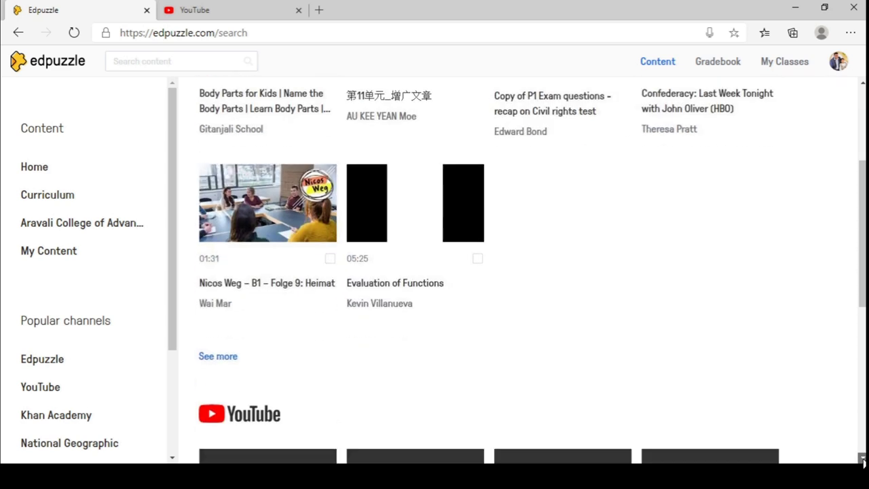
scroll(864, 460, down, 4)
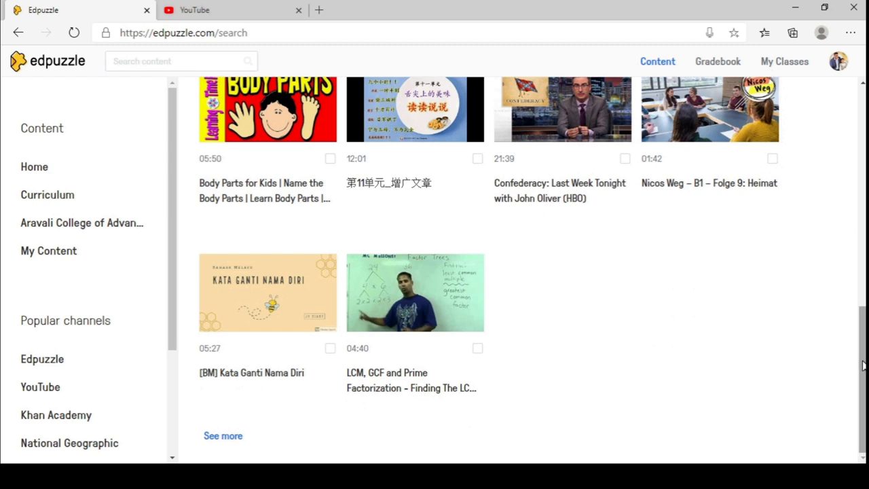
scroll(863, 365, up, 8)
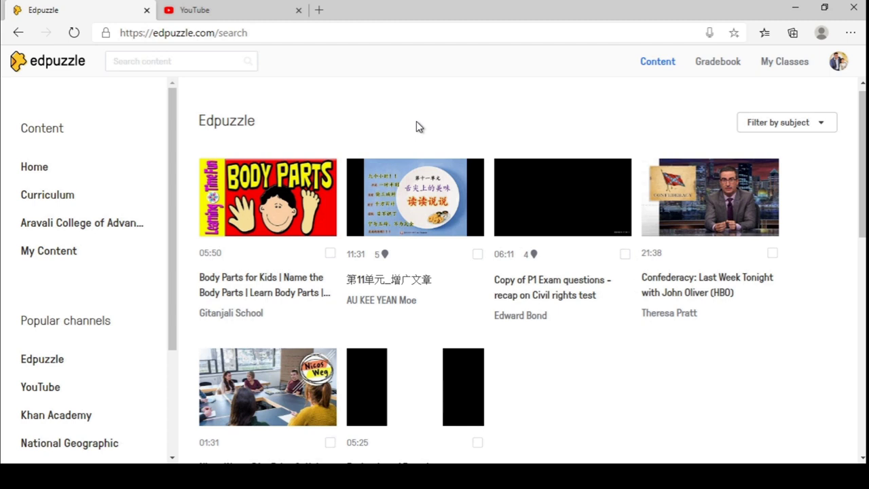
- Switch to YouTube, search for GLOBAL TEACHER EDUCATOR and open that channel's LEARN TO CREATE AND MANAGE ONLINE CLASSES IN 30 MINUTES video, paused
click(235, 12)
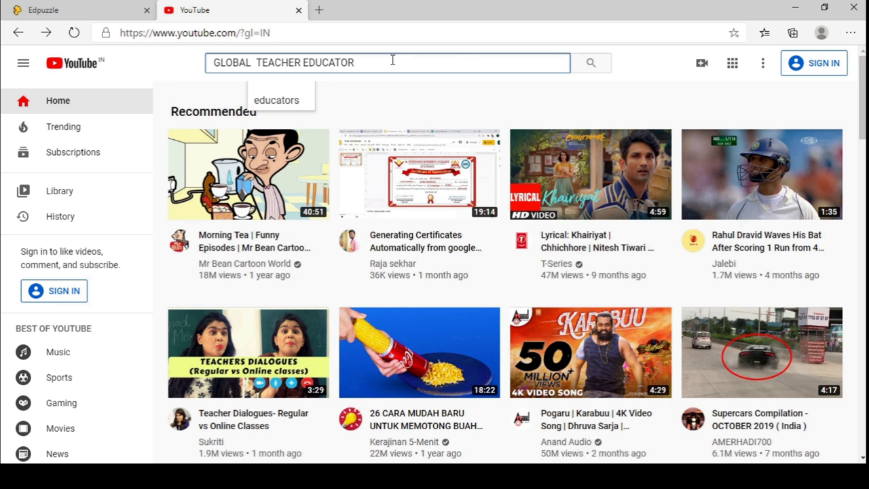
key(Return)
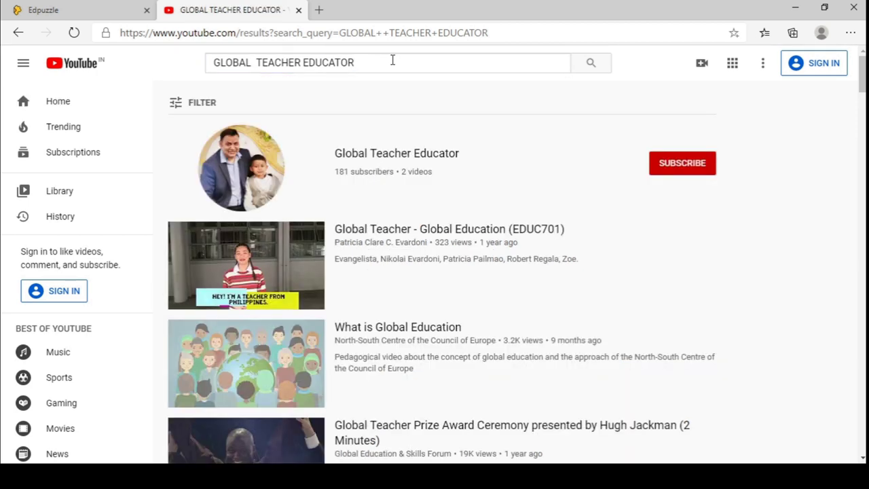
click(379, 158)
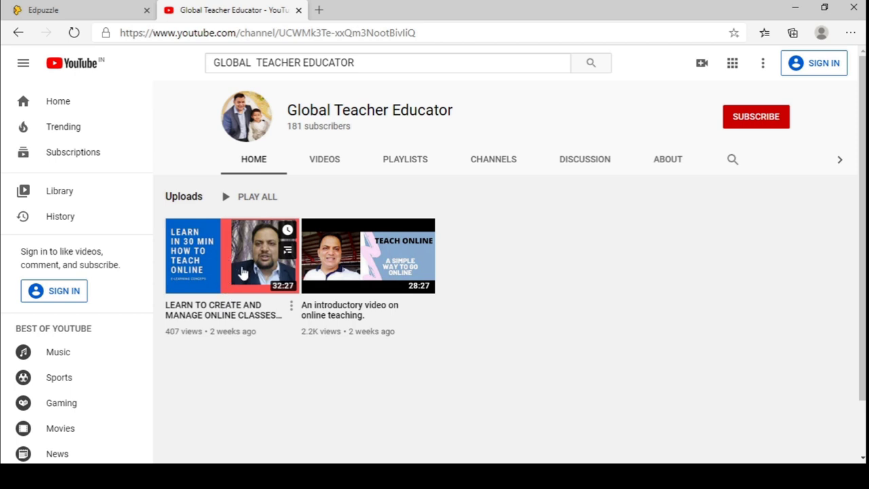
click(242, 272)
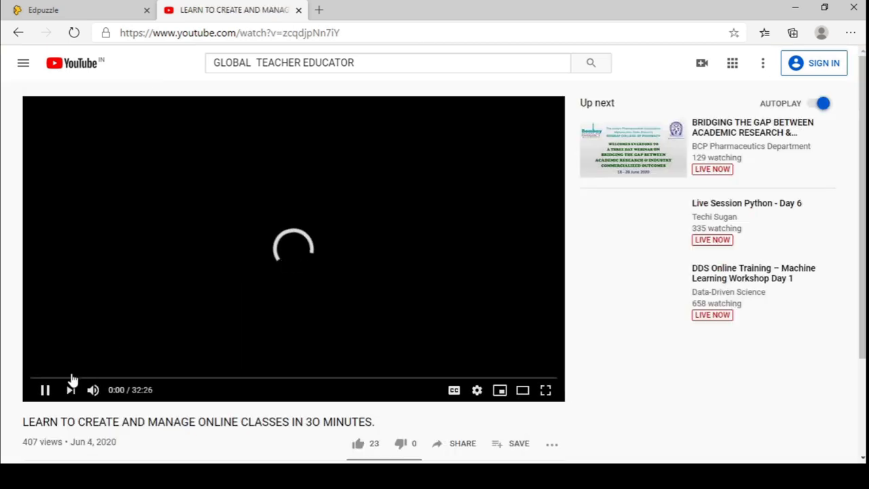
click(46, 392)
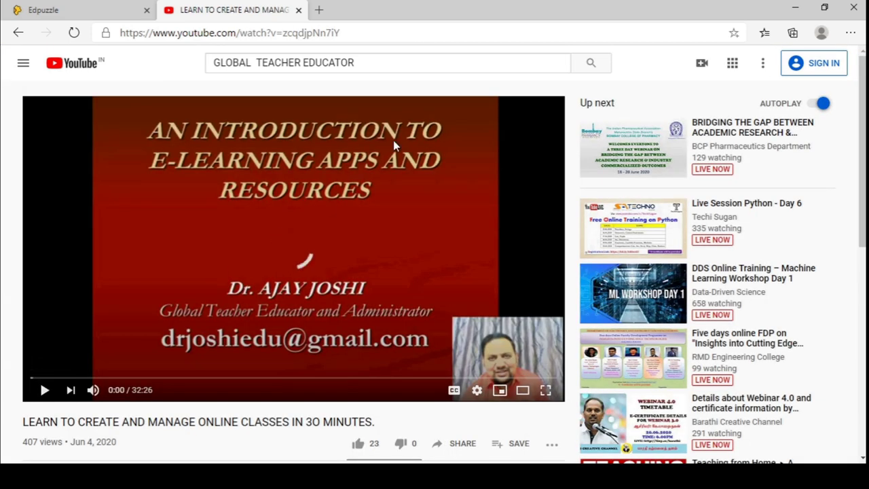
- Copy the video's link, switch back to Edpuzzle and search with the link to bring the video into the editor
click(385, 36)
key(ctrl+c)
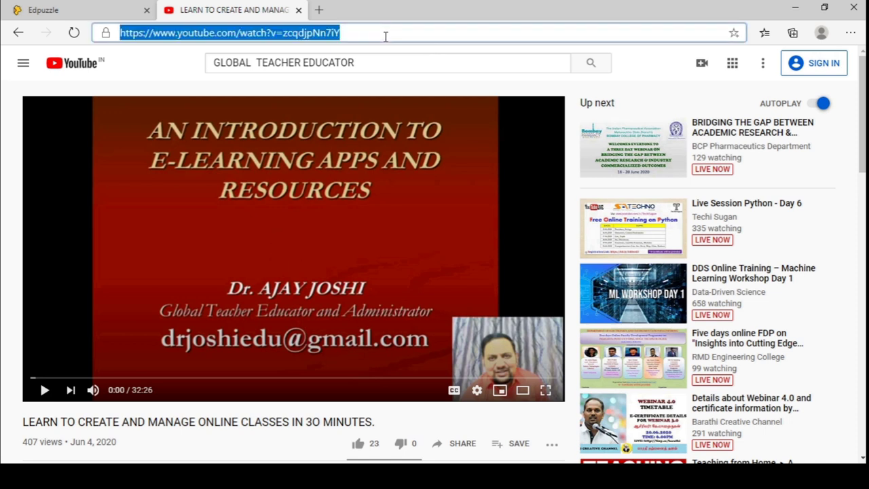
key(BackSpace)
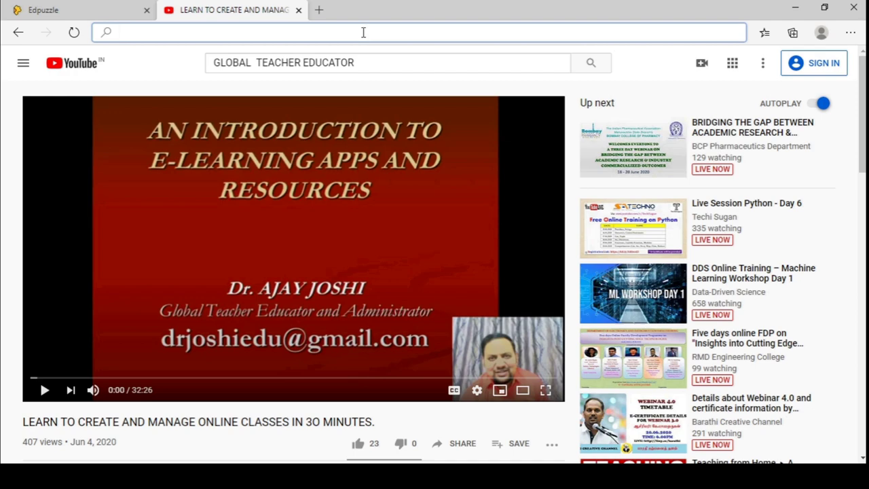
click(117, 14)
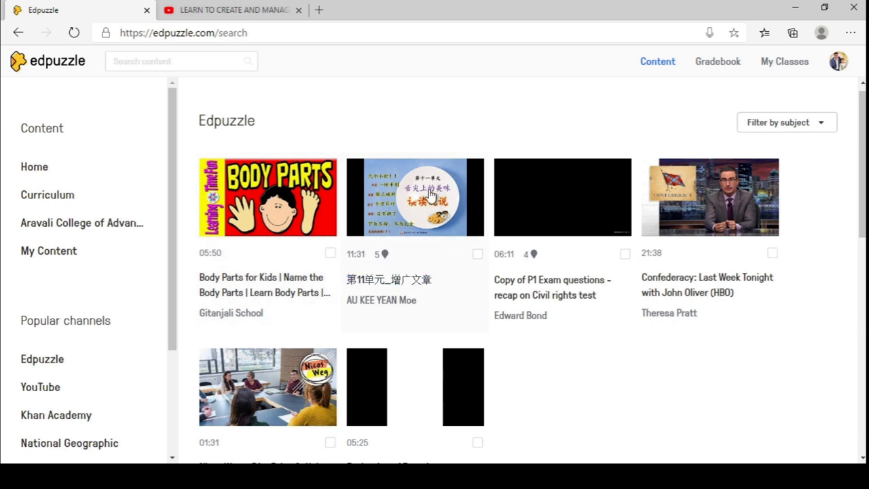
click(185, 65)
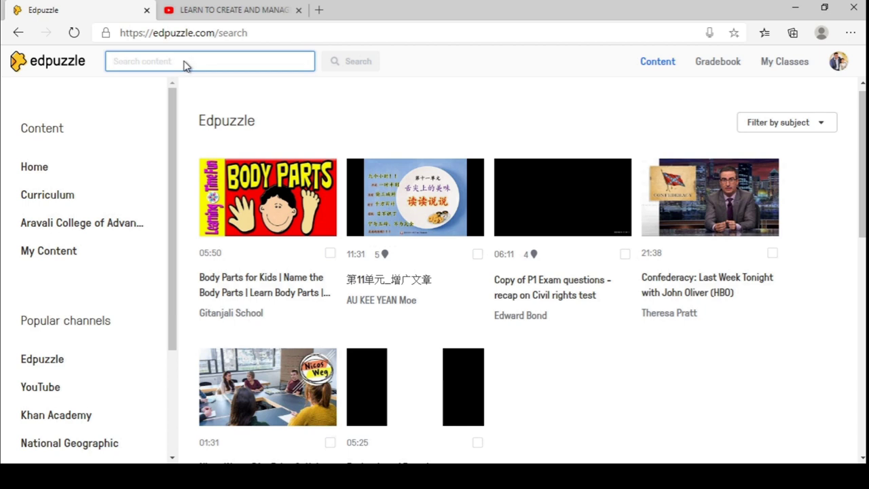
key(ctrl+v)
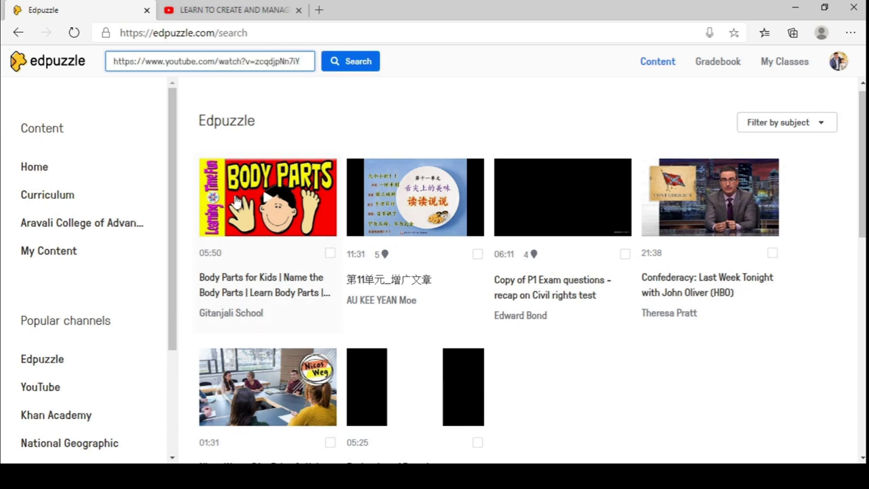
click(361, 66)
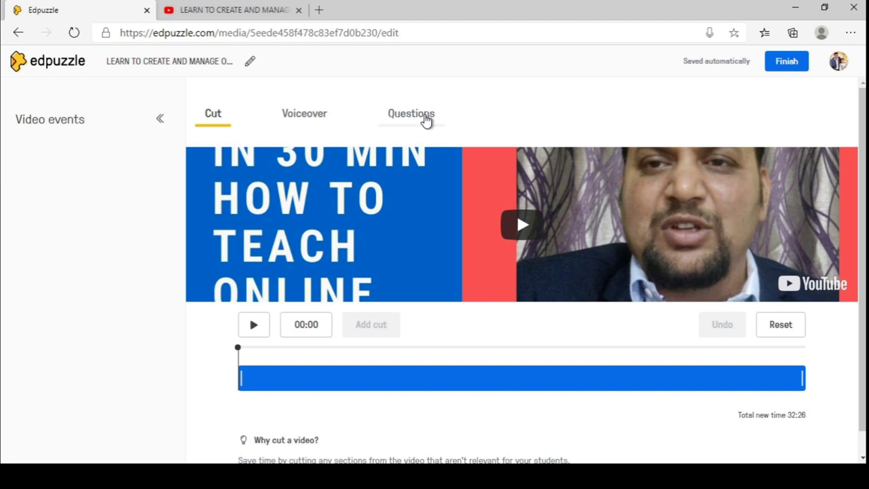
- Trim the video at both ends to keep only the section from about 11:24 to 14:55
click(424, 120)
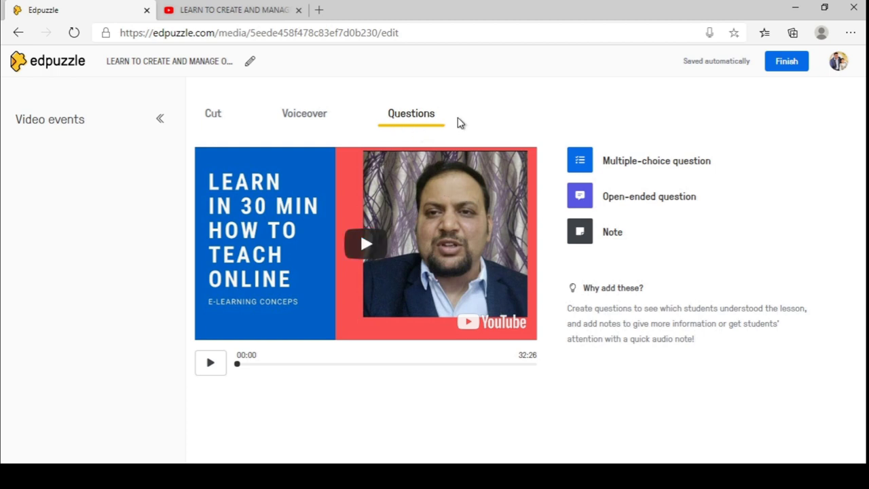
click(217, 124)
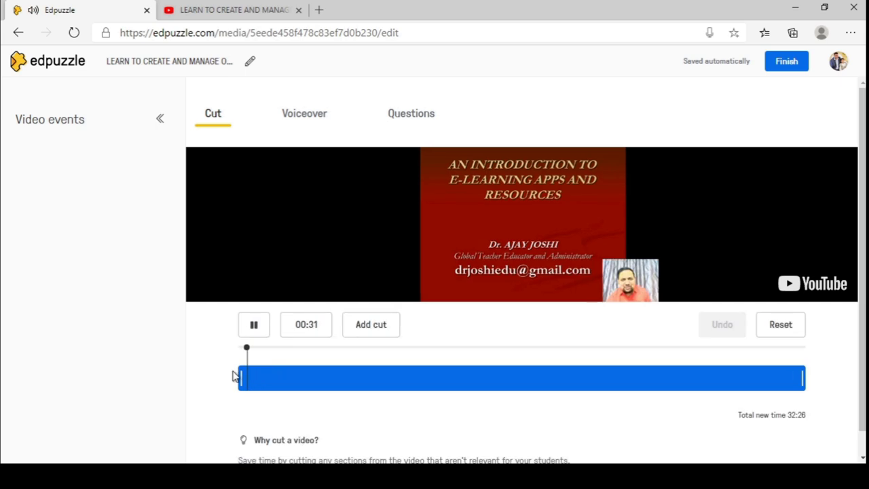
click(252, 325)
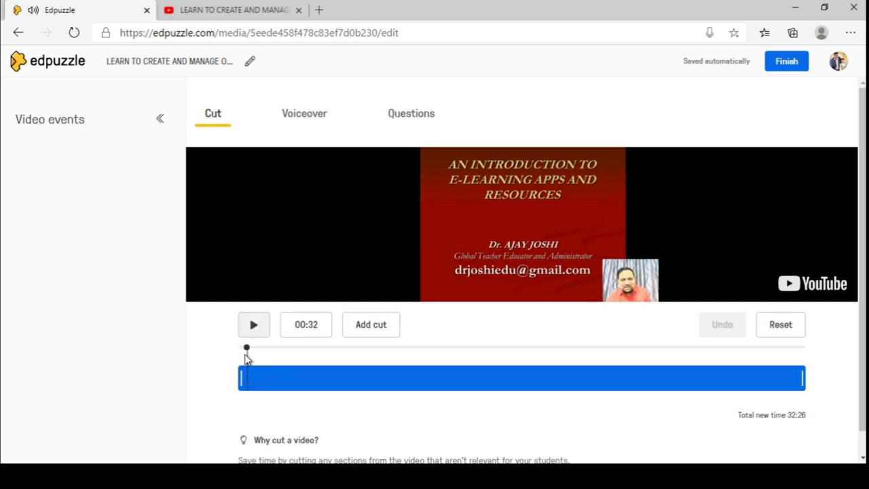
drag(246, 352, 337, 361)
drag(803, 375, 567, 394)
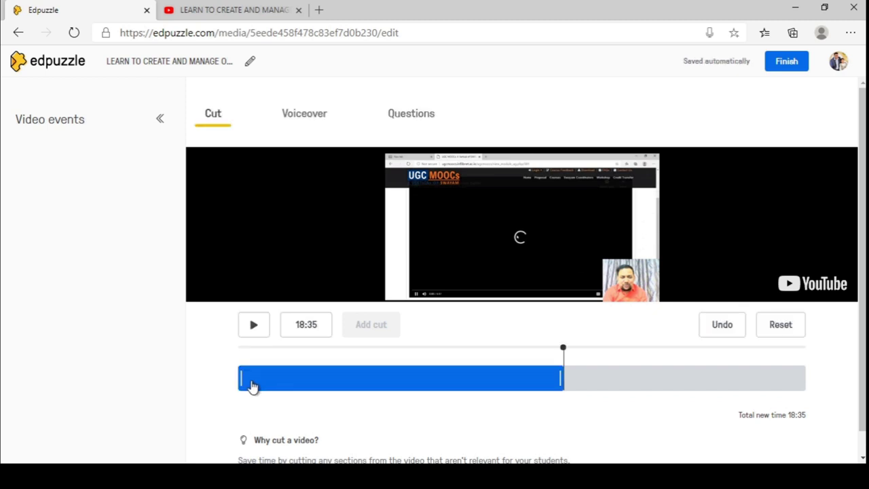
drag(240, 377, 438, 374)
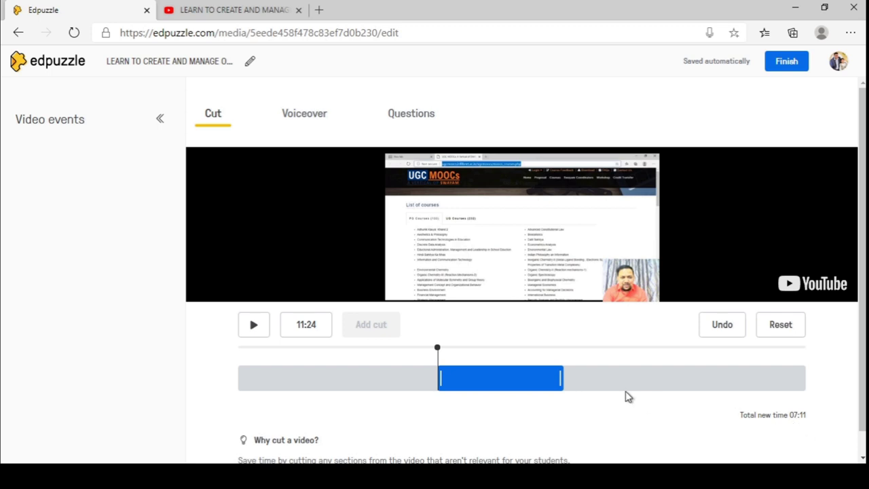
drag(560, 377, 500, 385)
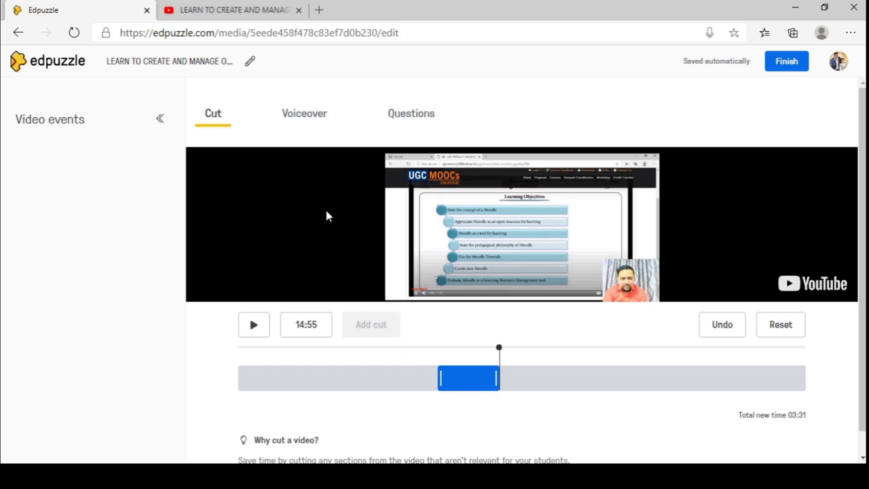
- Record a voiceover of about 8 seconds starting at 00:01 of the trimmed video and play it back
click(314, 120)
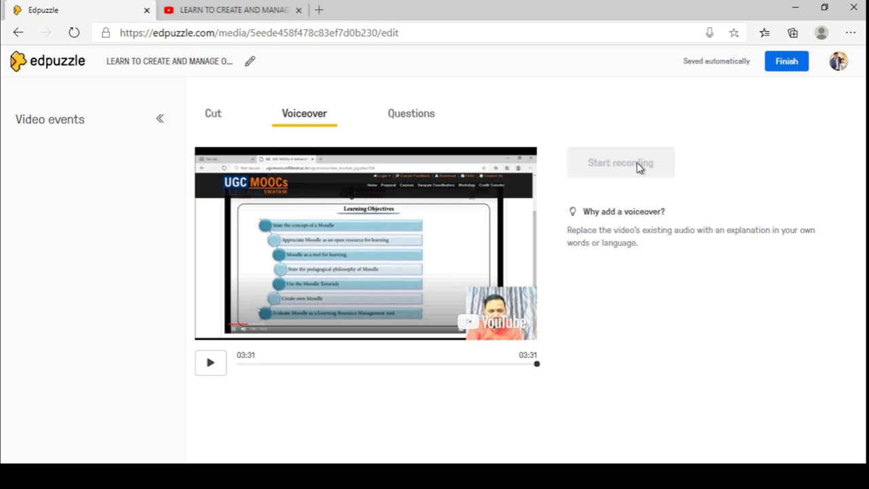
click(404, 117)
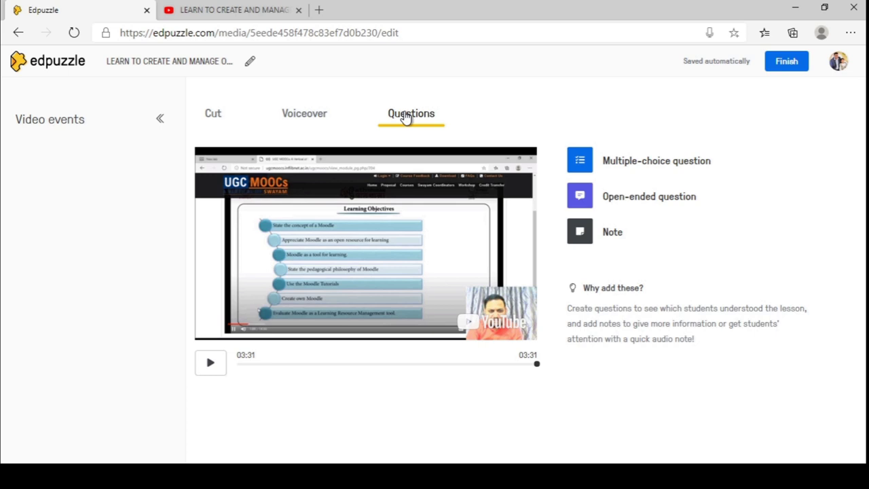
click(302, 119)
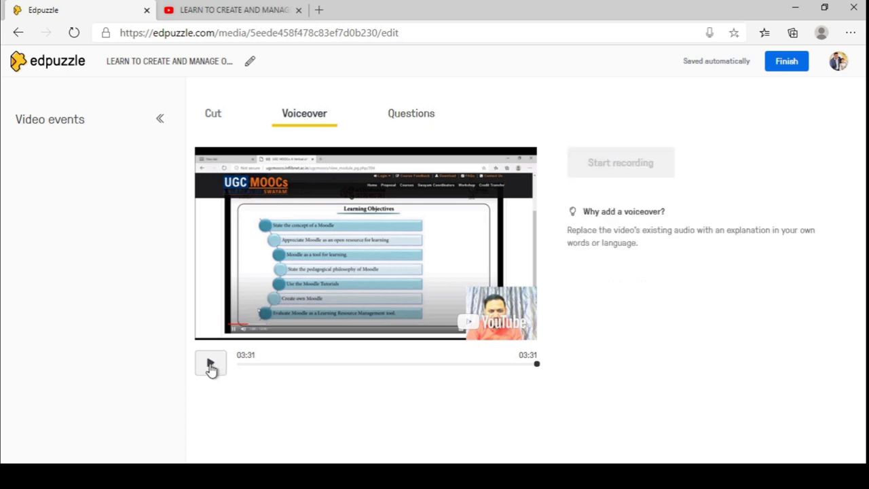
click(211, 367)
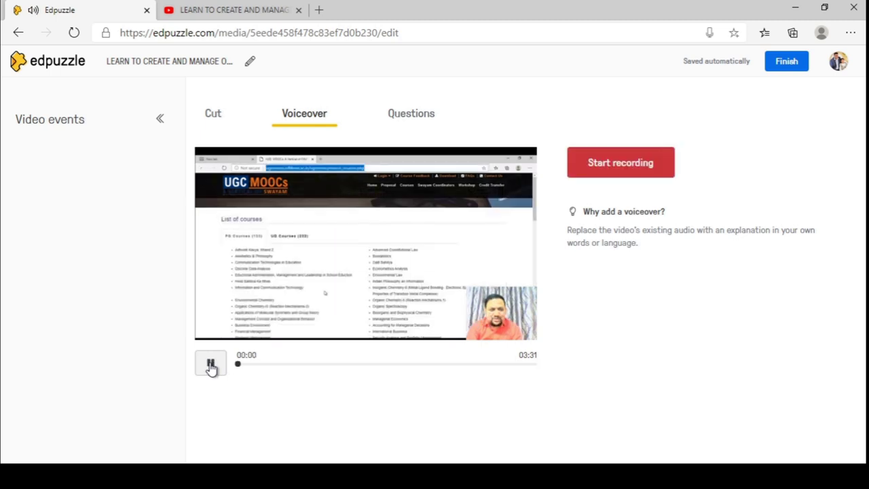
click(211, 367)
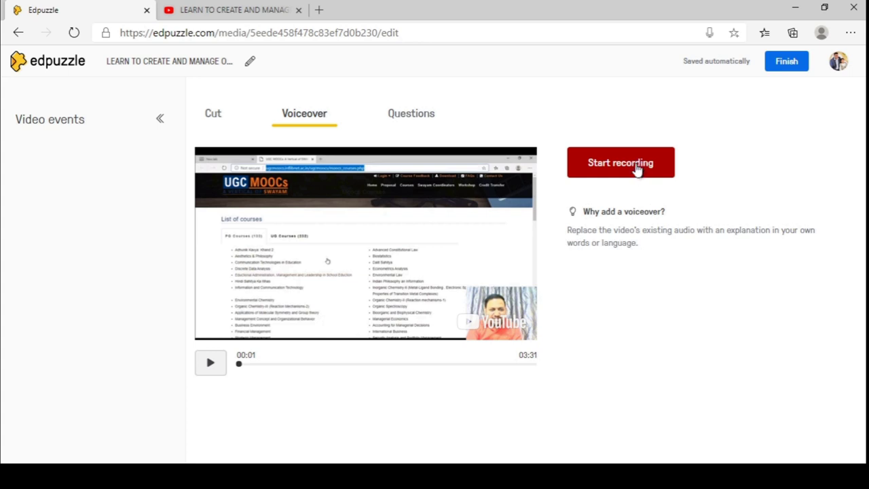
click(636, 169)
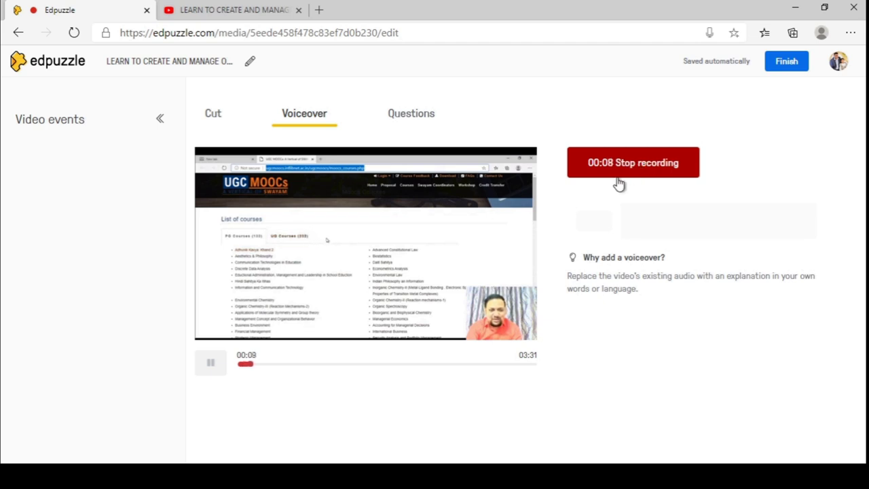
click(619, 167)
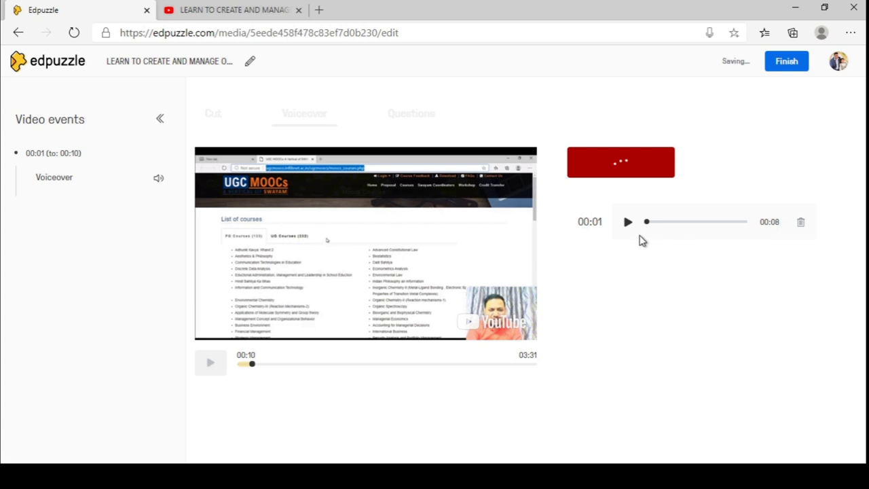
click(626, 224)
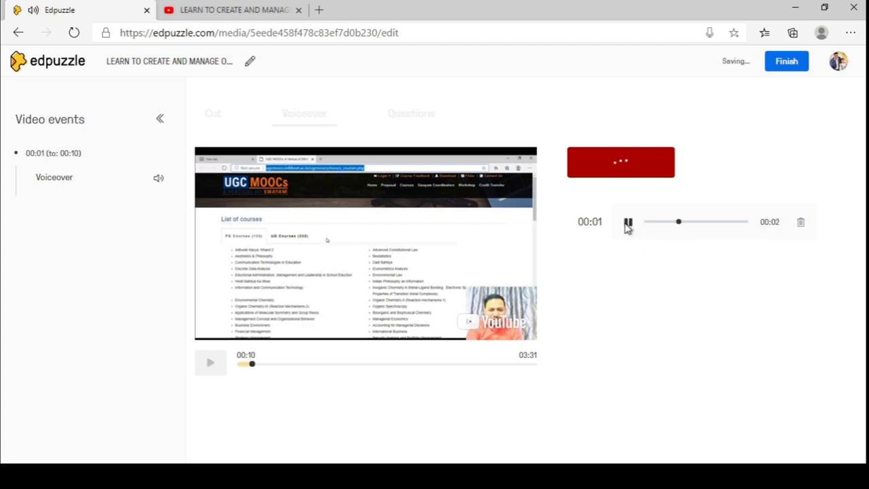
click(628, 224)
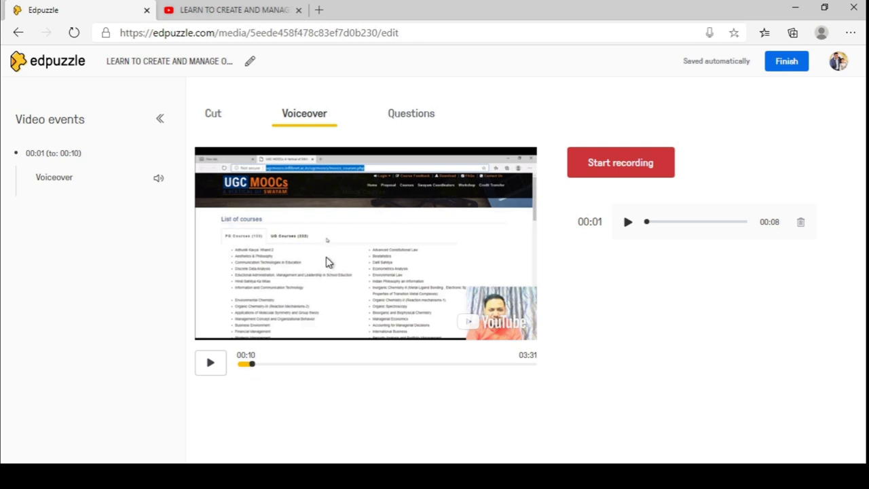
- Add a note at 00:17 containing an audio recording of about 10 seconds, listen to it and save the note
click(412, 116)
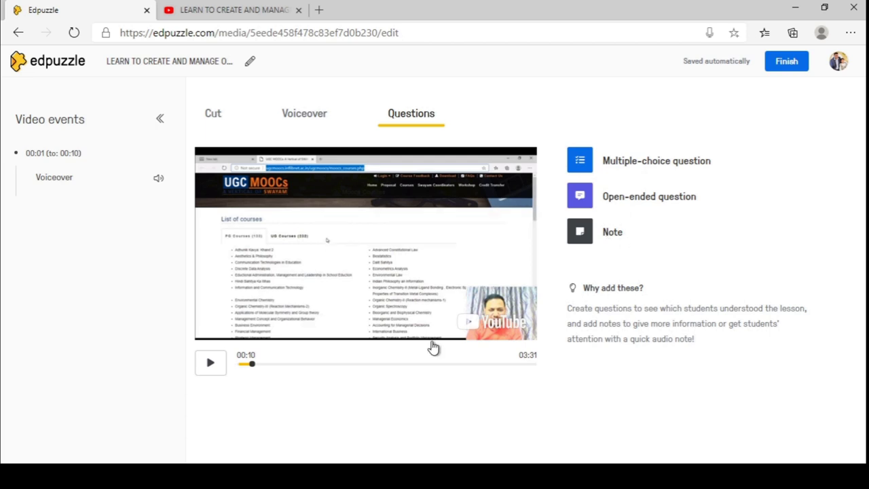
click(261, 364)
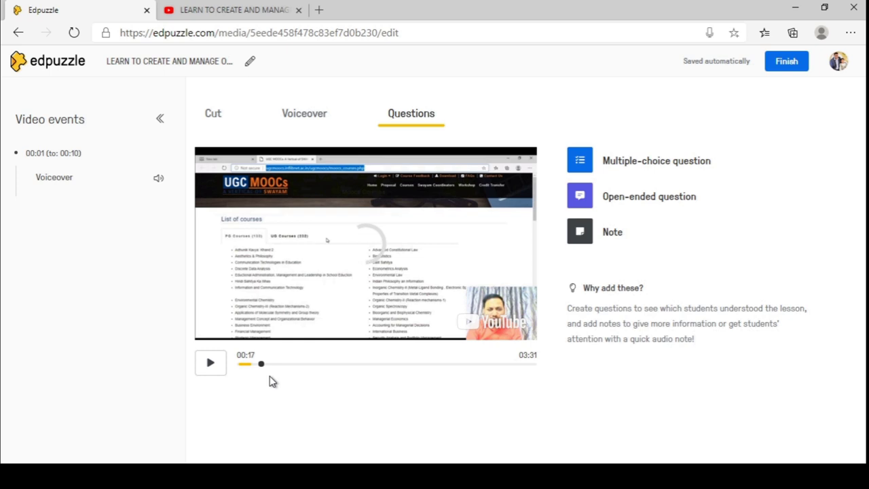
click(613, 235)
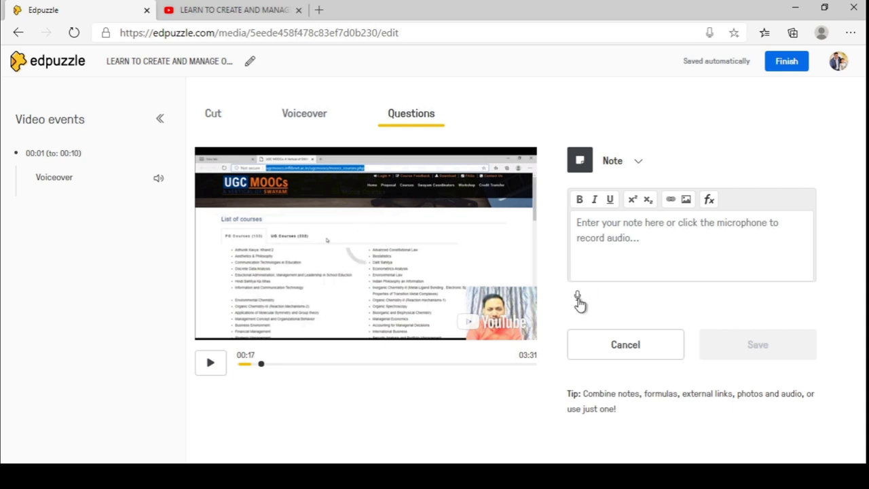
click(578, 299)
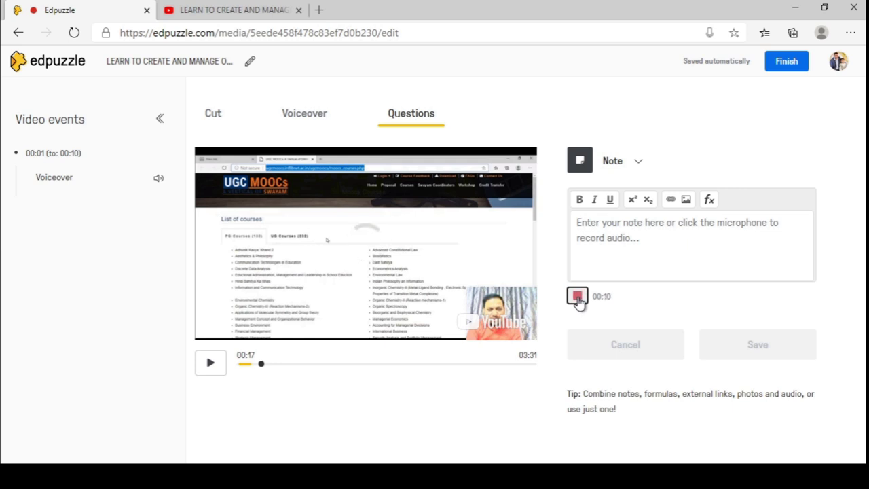
click(578, 297)
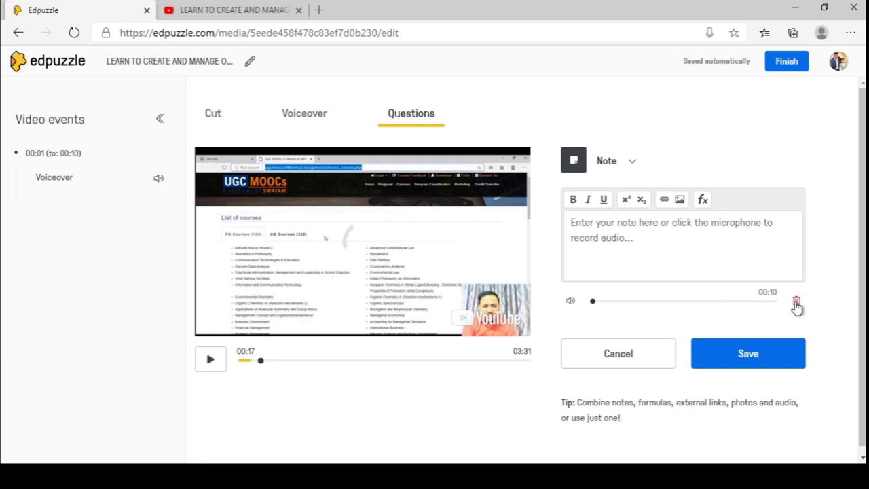
click(570, 301)
click(748, 352)
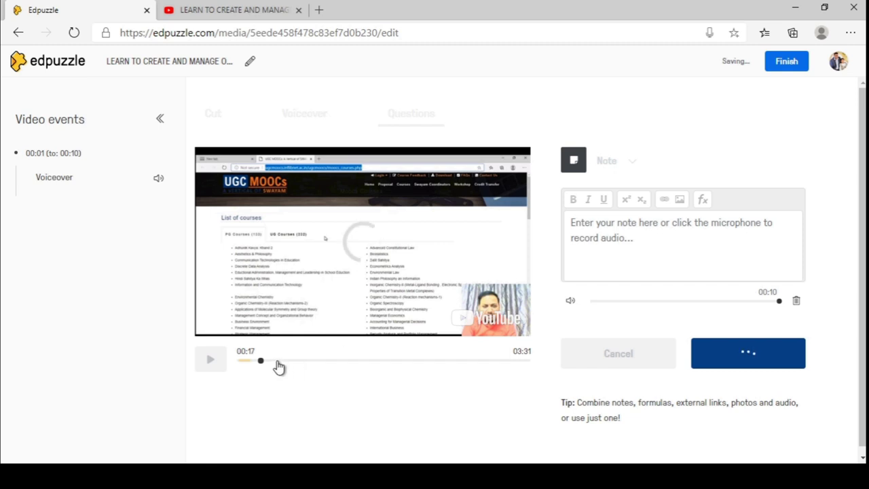
- Add a text note reading "EDPUZZLE IS A POWERFUL TOOL." at 00:34 of the video and save it
click(215, 370)
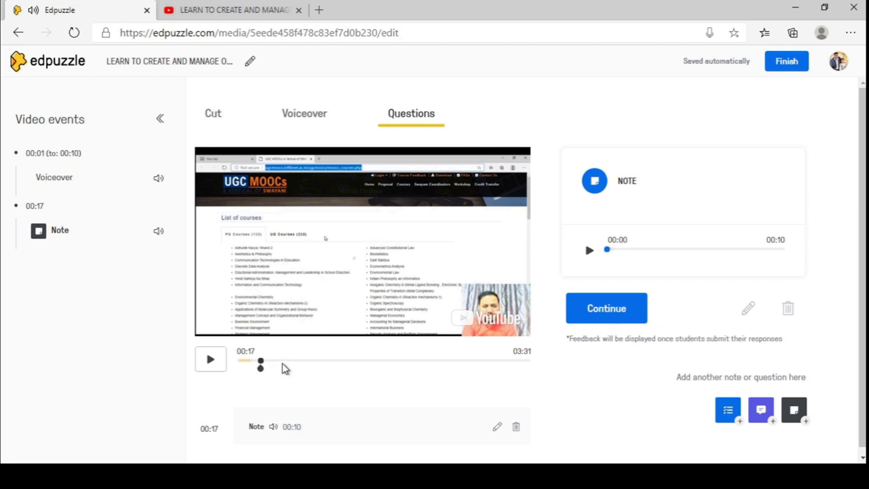
click(283, 365)
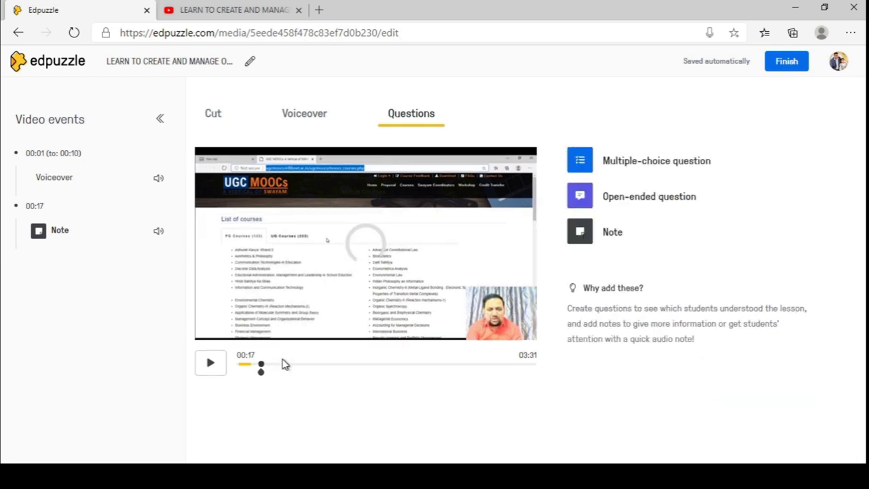
click(210, 364)
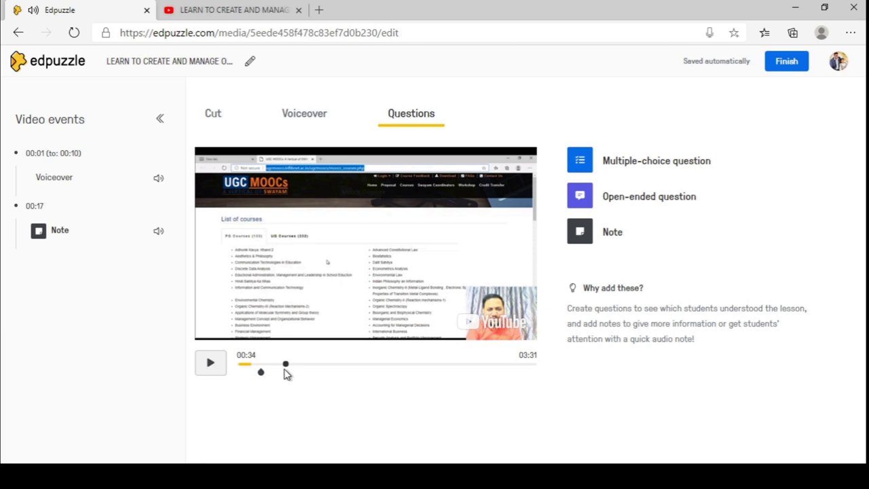
click(623, 235)
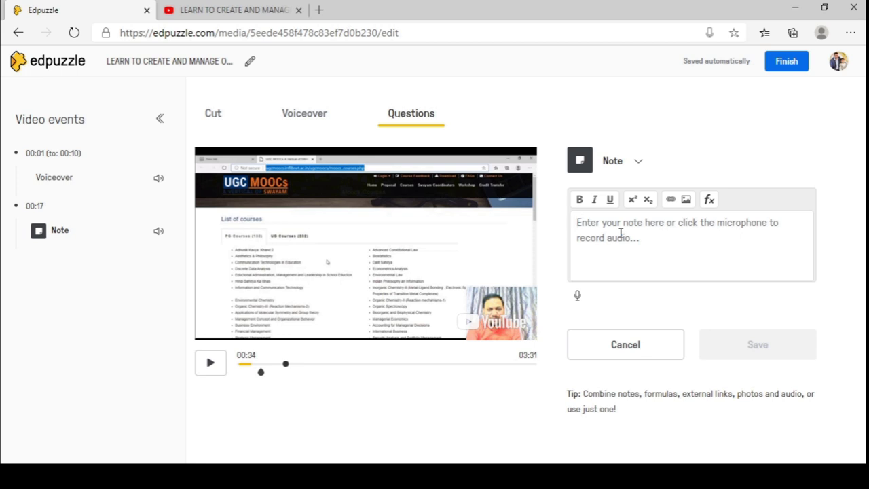
text(EDP)
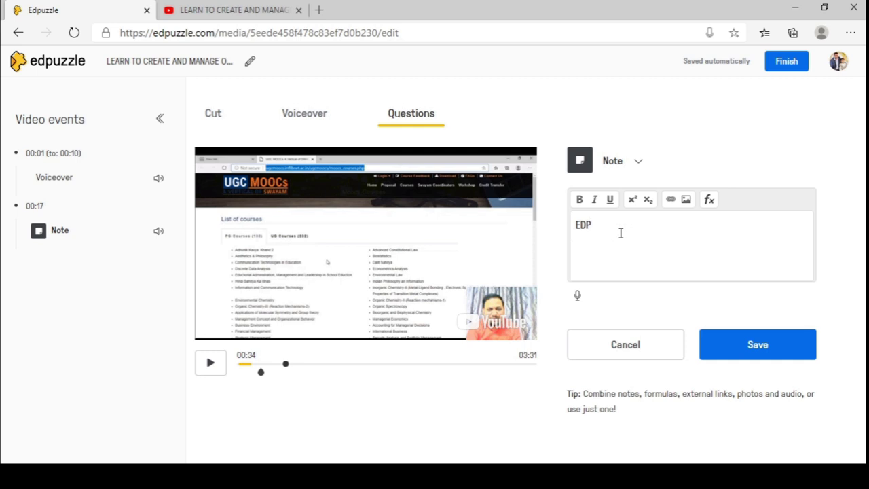
text(UZZLE IS A POWERFUL TOOL)
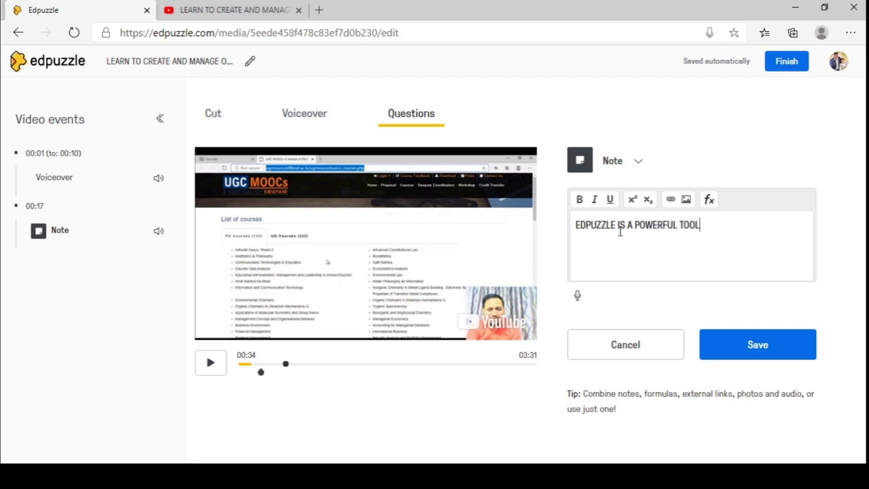
text(.)
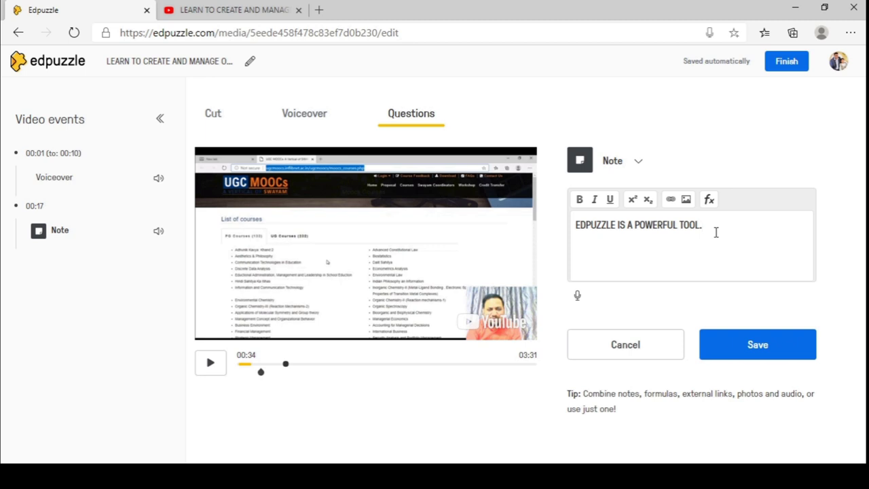
click(748, 351)
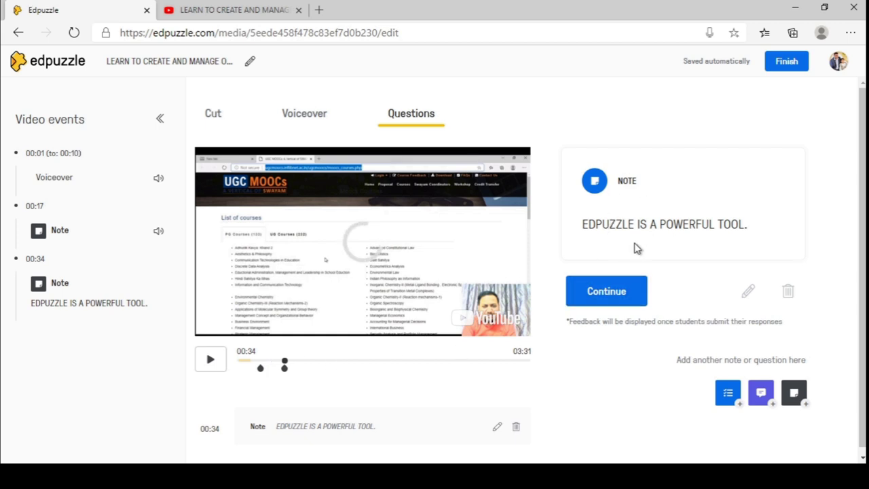
- Continue past the note, add the open-ended question "What is edpuzzle?" at 00:58 and save it
click(628, 303)
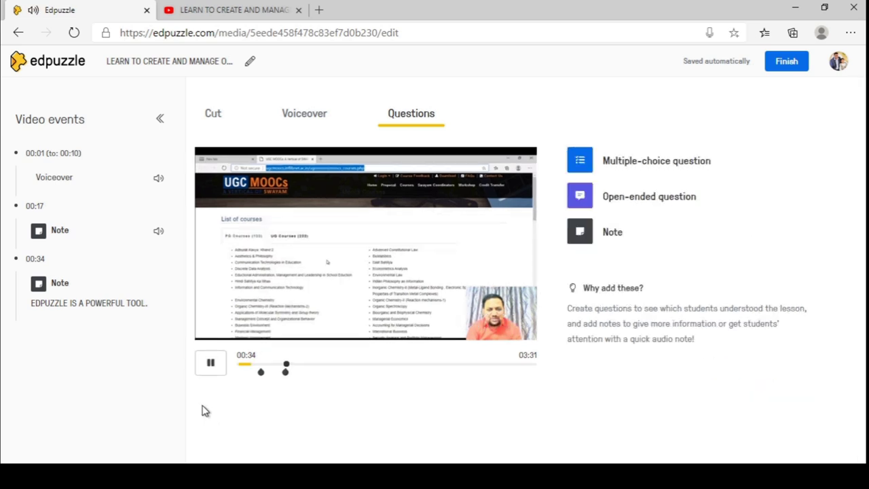
click(212, 368)
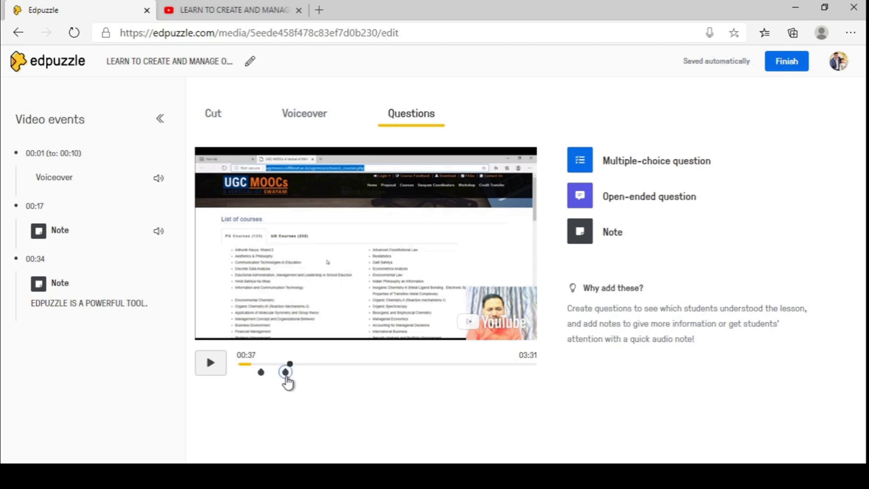
click(321, 366)
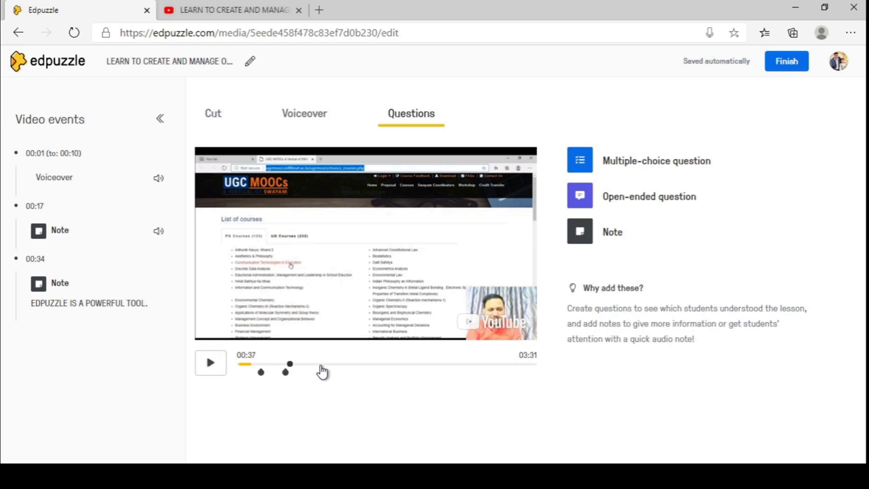
click(654, 199)
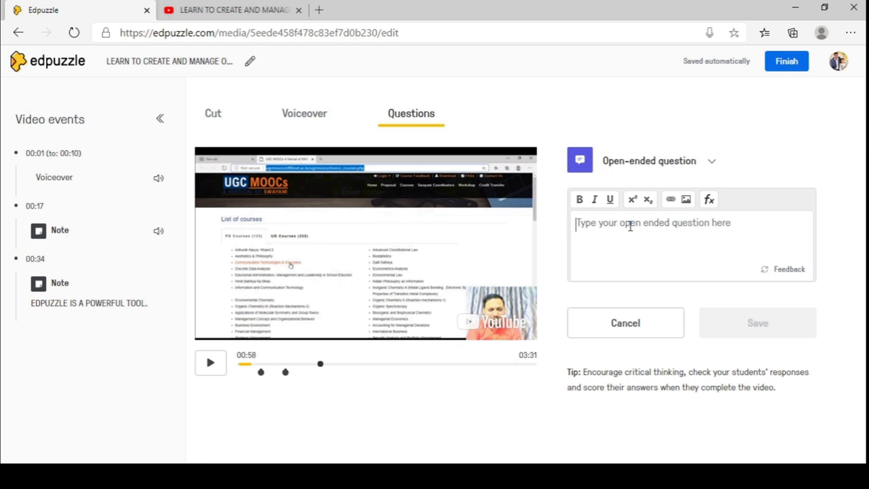
text(wH)
key(BackSpace)
key(BackSpace)
text(Wh)
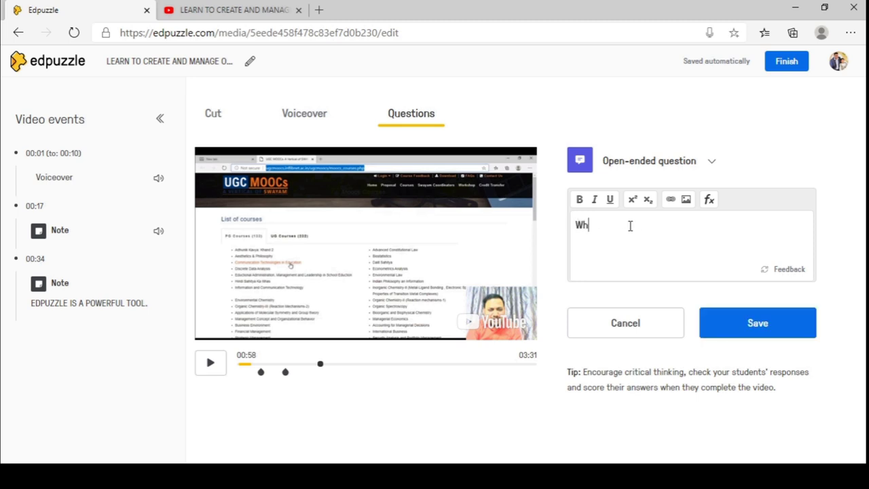
text(at is edpuzzle?)
click(758, 323)
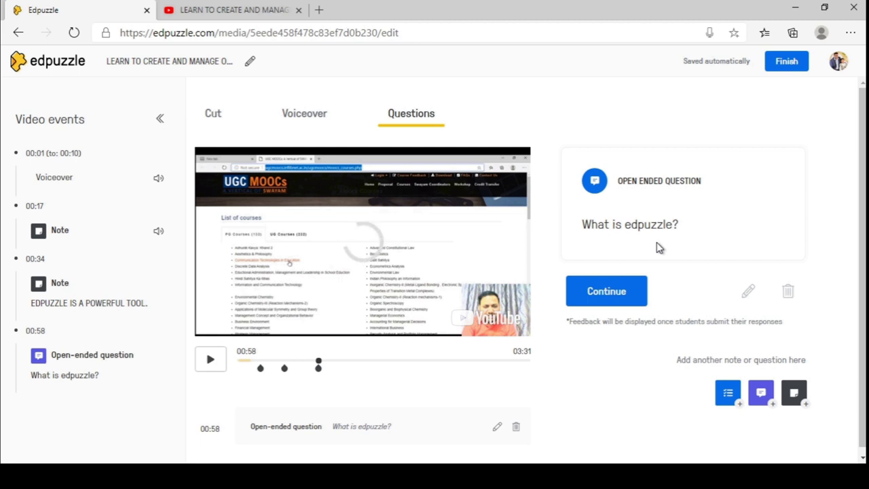
- Start a multiple-choice question at 01:00 reading "Edpuzzle is a......" with "Video recorder" as the first choice, marked incorrect
click(606, 291)
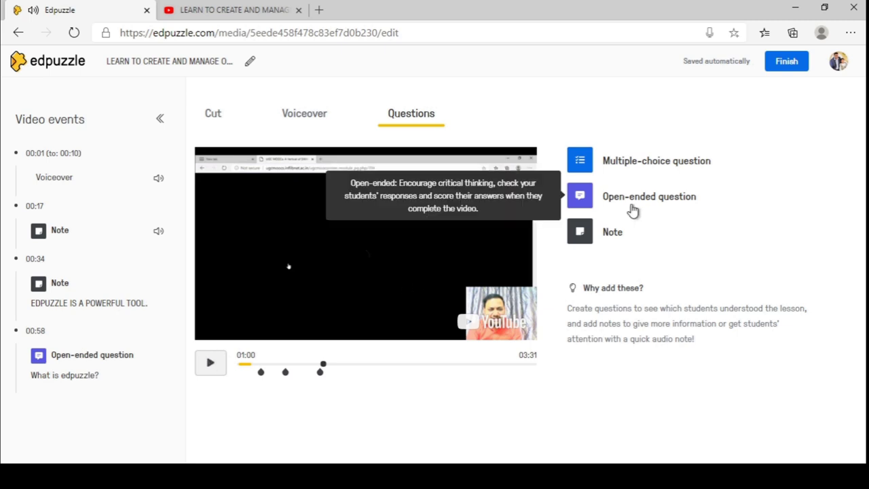
click(656, 161)
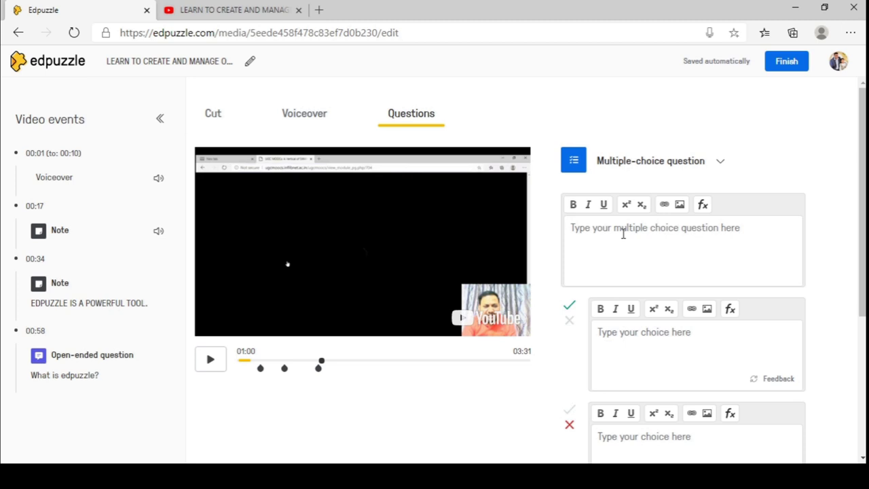
text(Edpuzzle i)
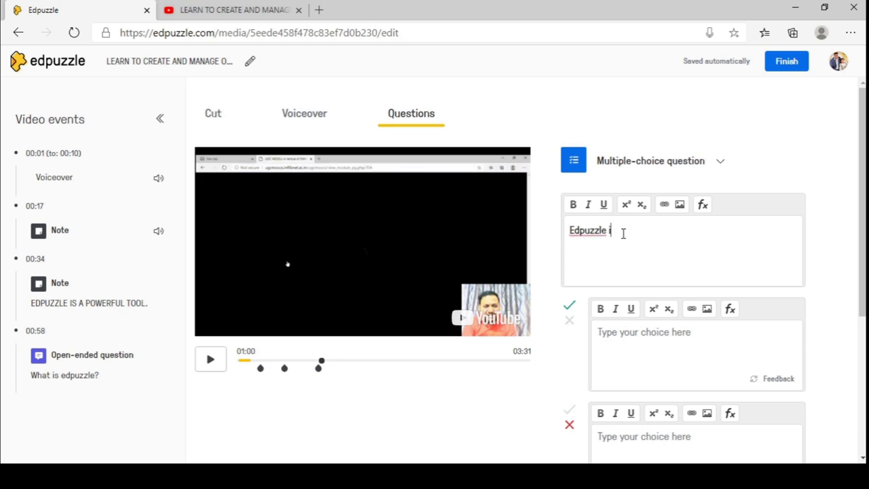
text(s a......)
click(637, 338)
text(V)
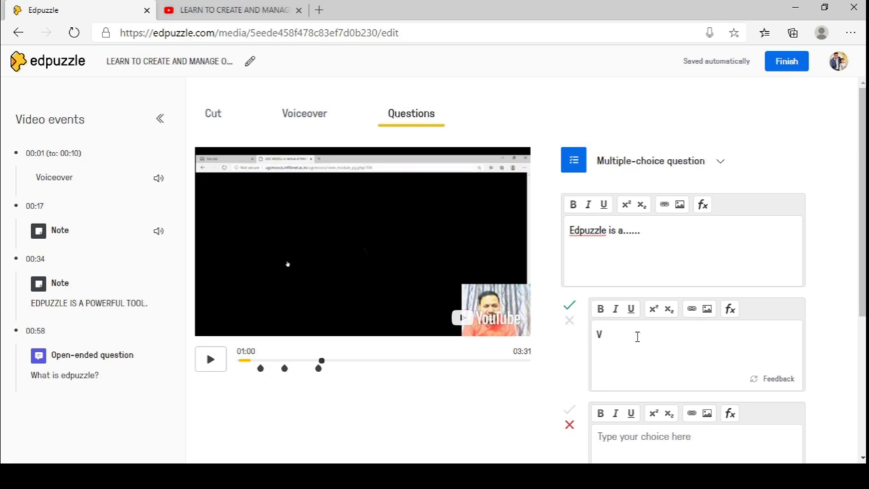
text(ideo r)
text(eci)
text(rder)
click(570, 322)
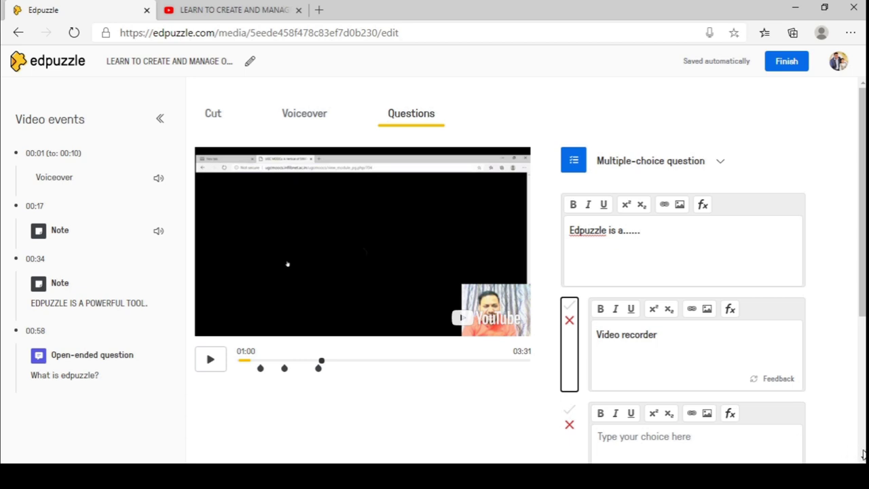
- Enter "Video lesson creator" as the second choice, mark it correct and save the multiple-choice question
scroll(862, 458, down, 4)
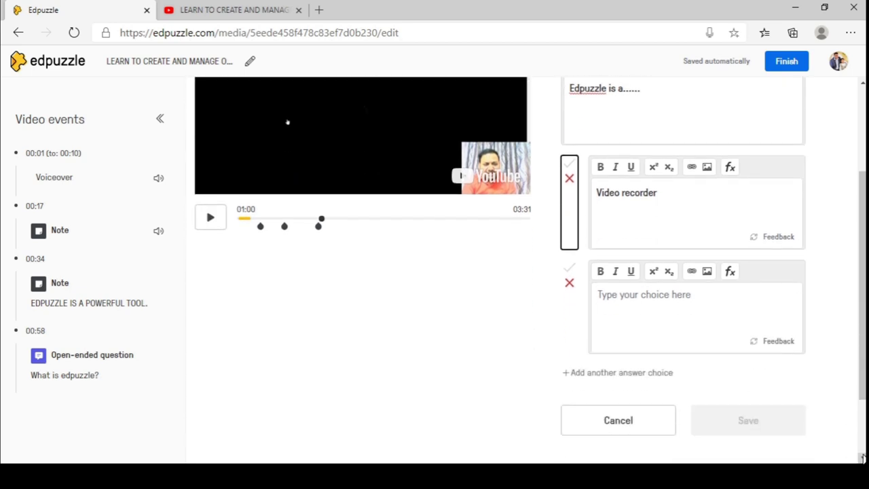
click(646, 297)
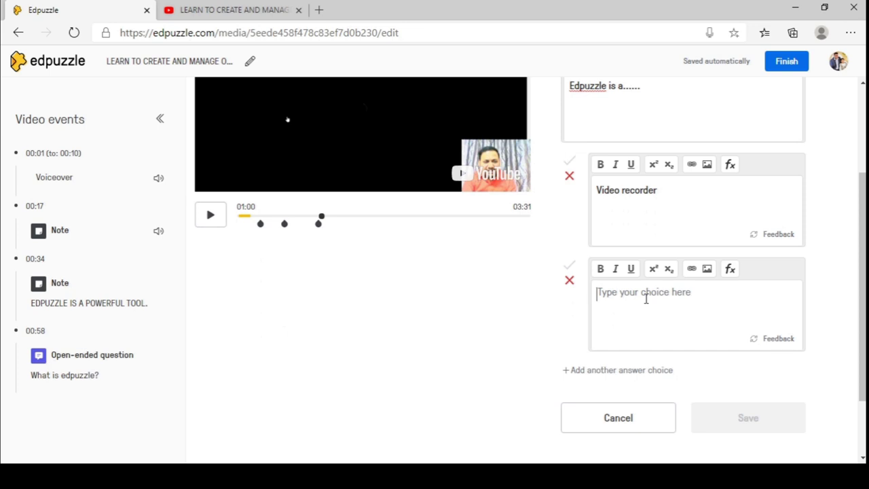
text(Video)
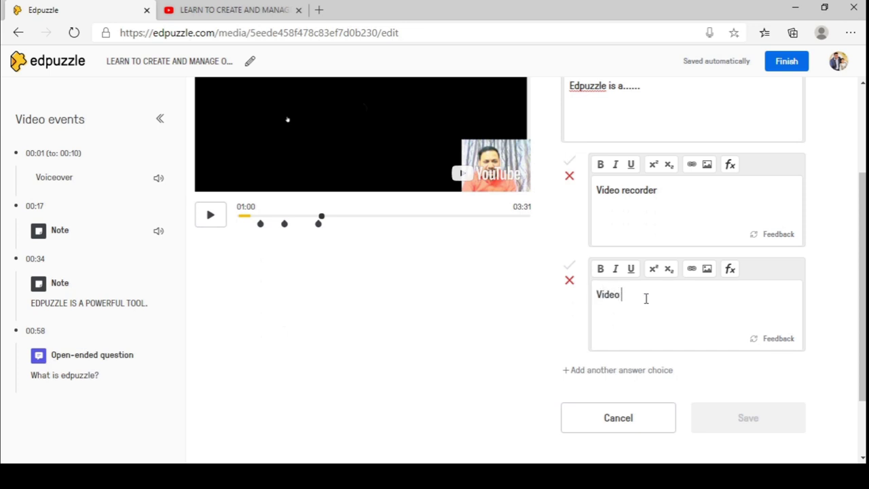
text( lesson creator)
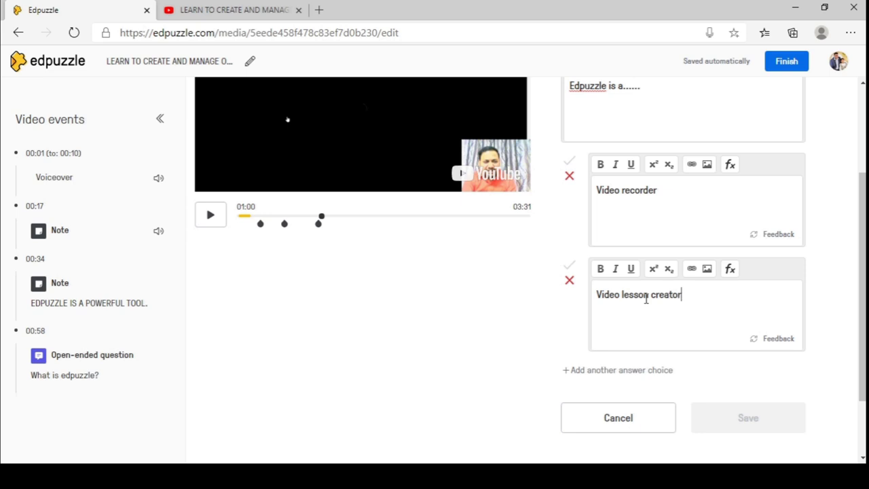
click(568, 269)
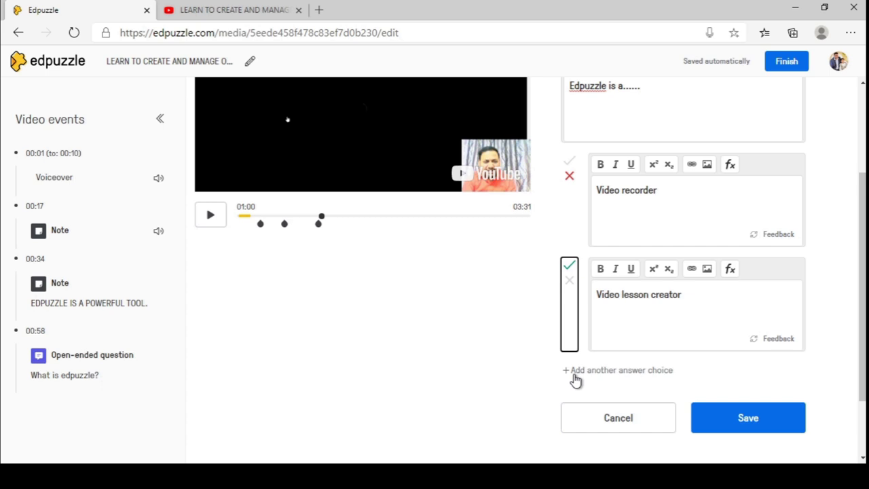
click(752, 424)
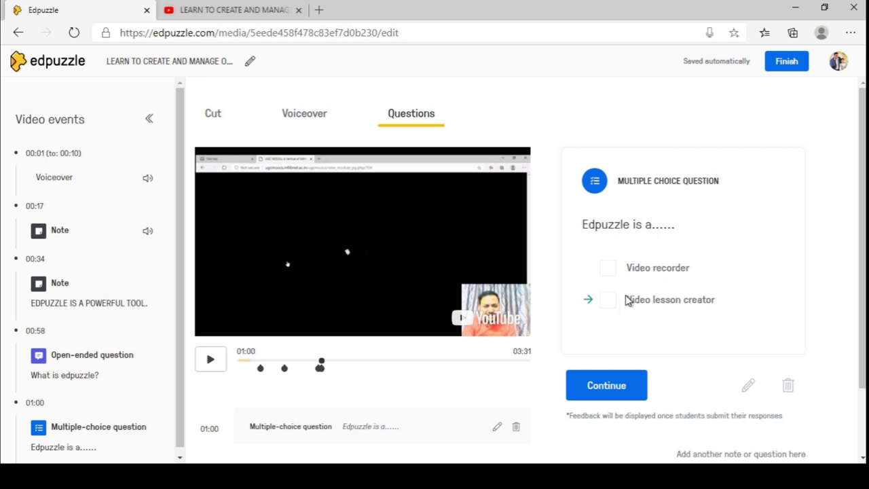
- Continue past the multiple-choice question, pause the video and finish editing the lesson
click(628, 394)
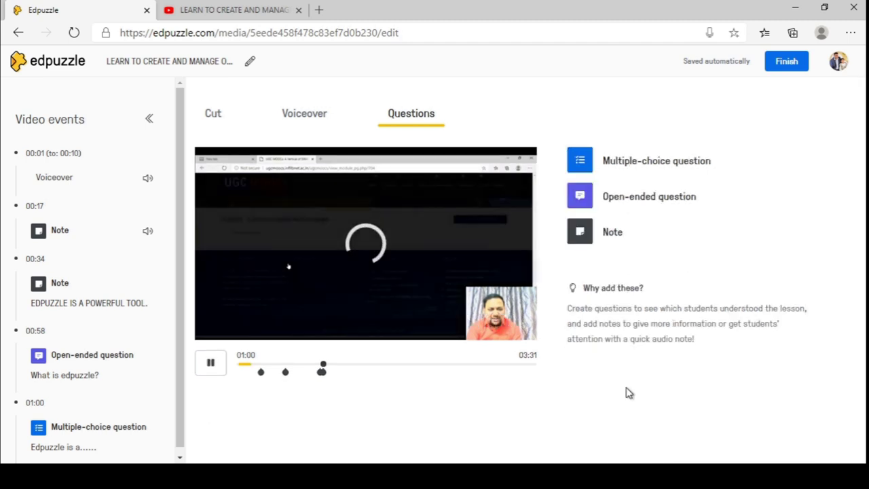
click(208, 363)
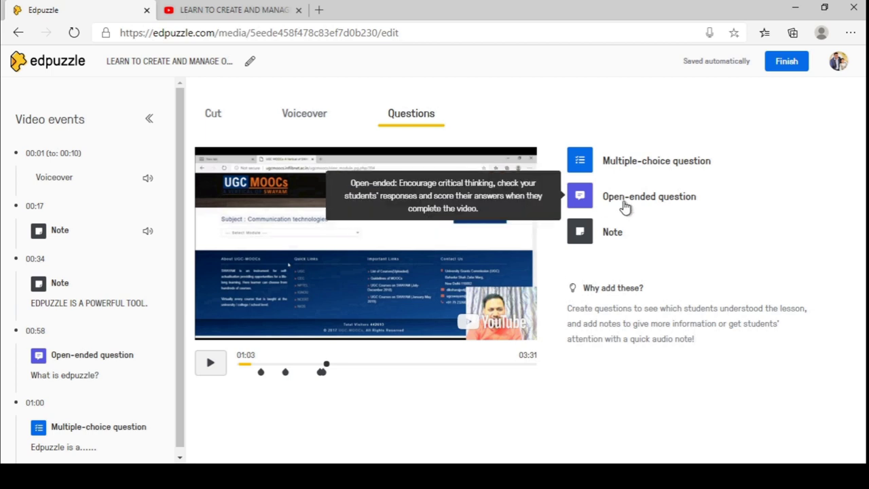
click(786, 63)
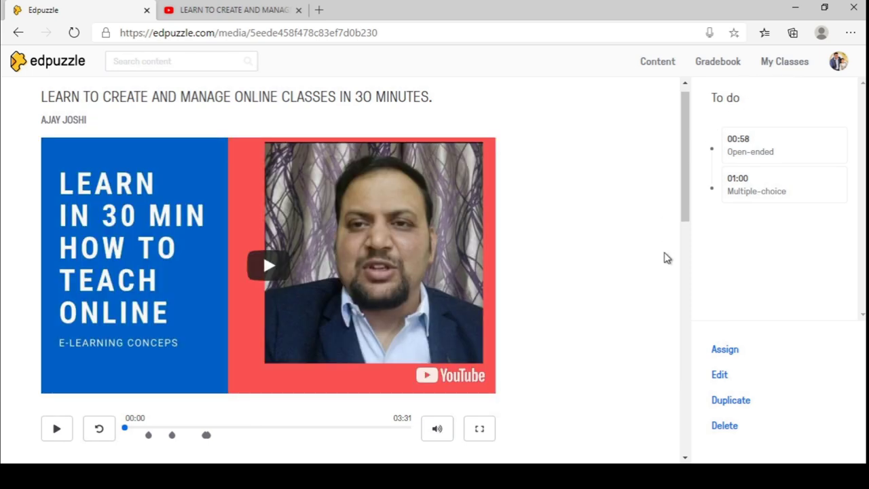
- Open the lesson's assignment options, view the class and public link settings, copy the public link and close the options
click(723, 351)
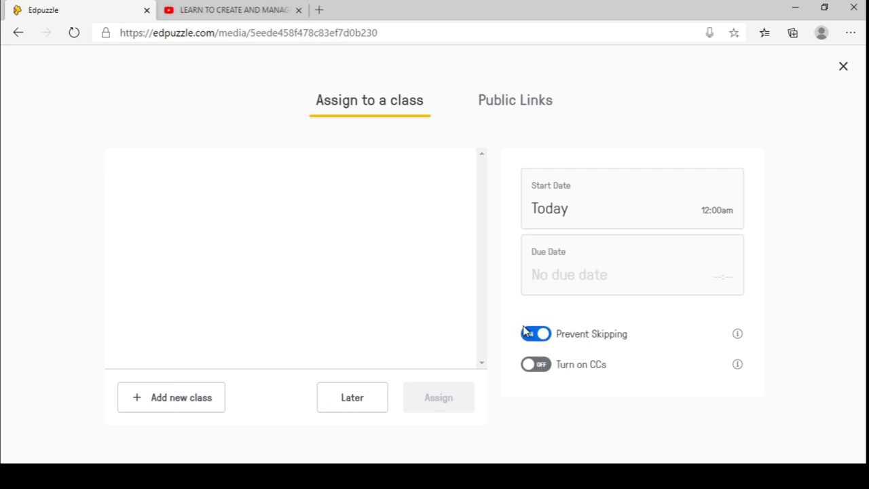
click(519, 103)
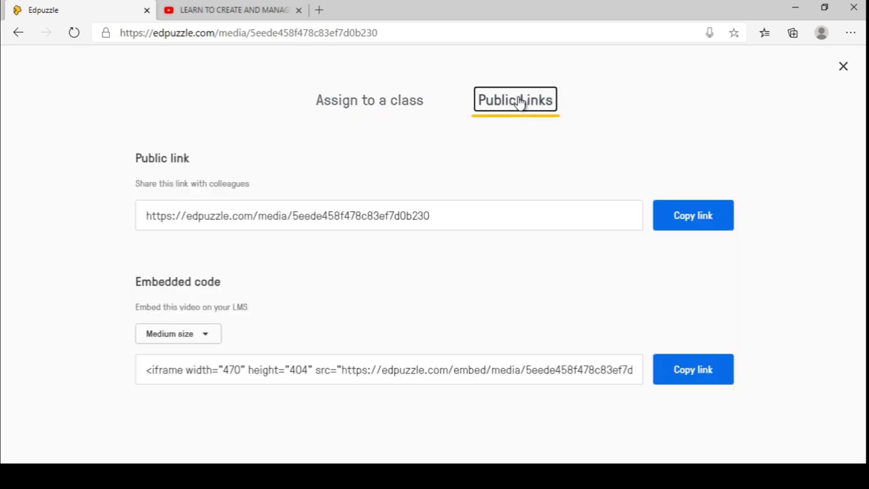
click(419, 108)
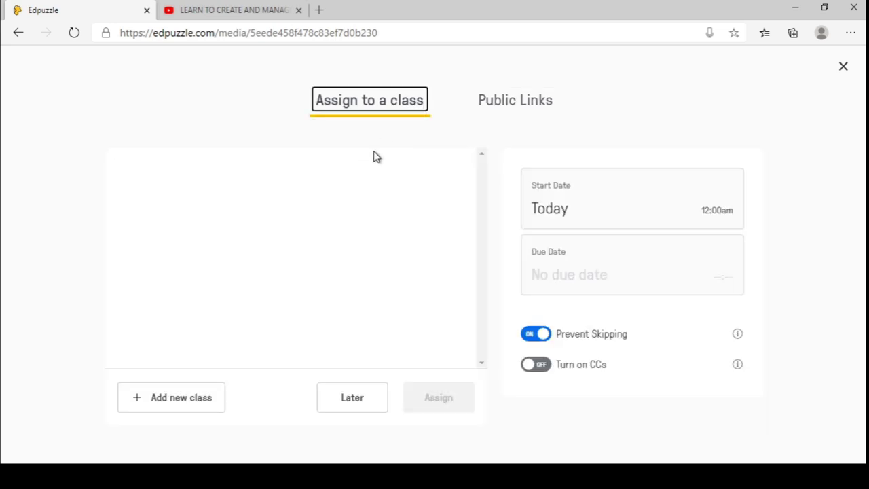
click(532, 111)
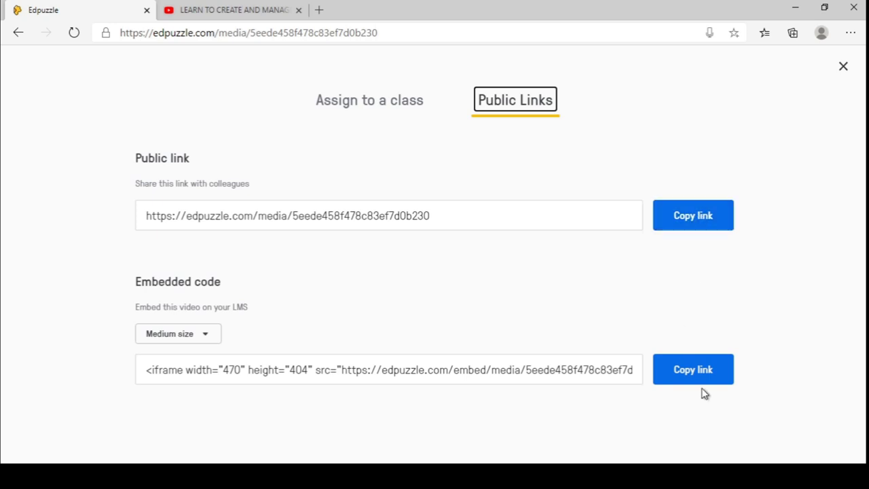
click(690, 218)
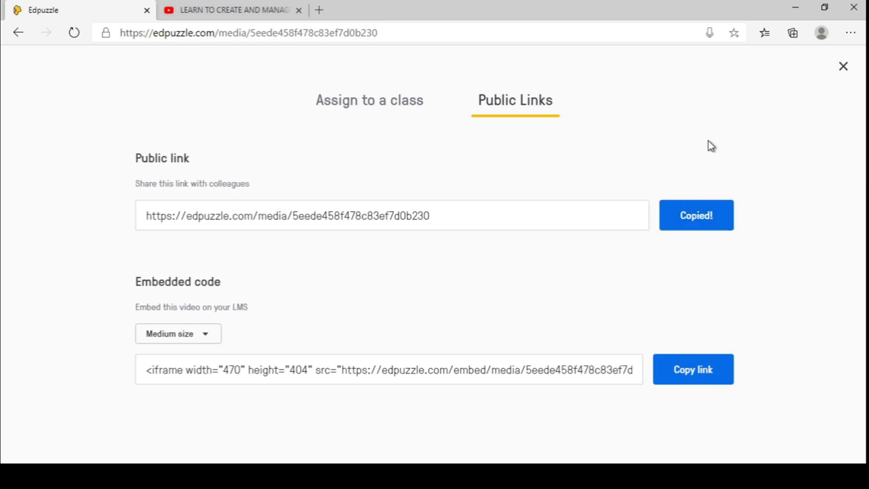
click(844, 67)
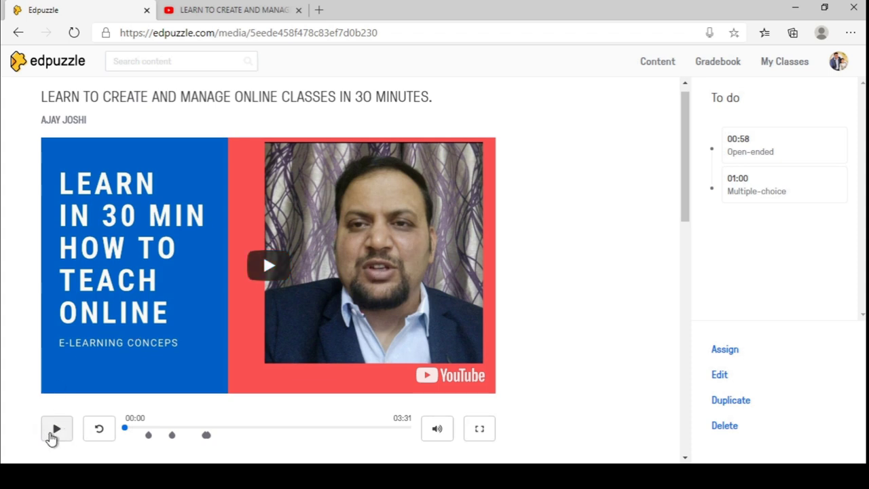
- Play the lesson preview, listen to the audio note, skip ahead in the video and continue past the written note
click(57, 430)
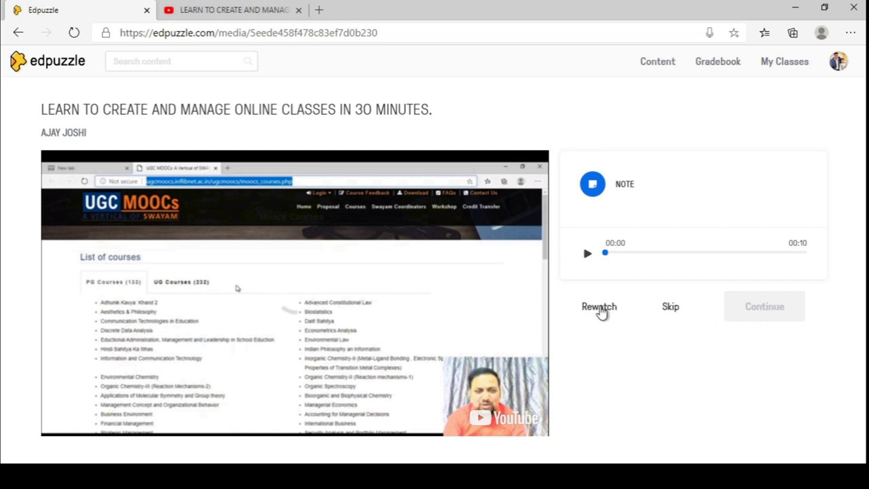
click(588, 256)
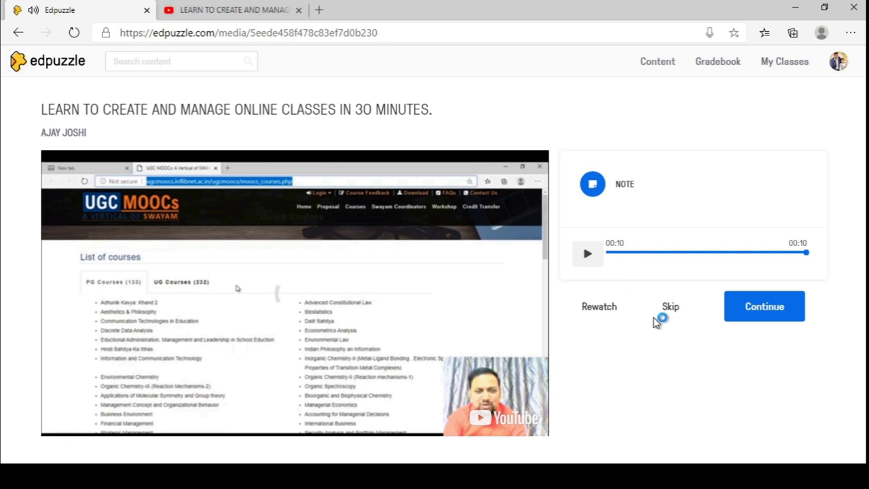
click(767, 311)
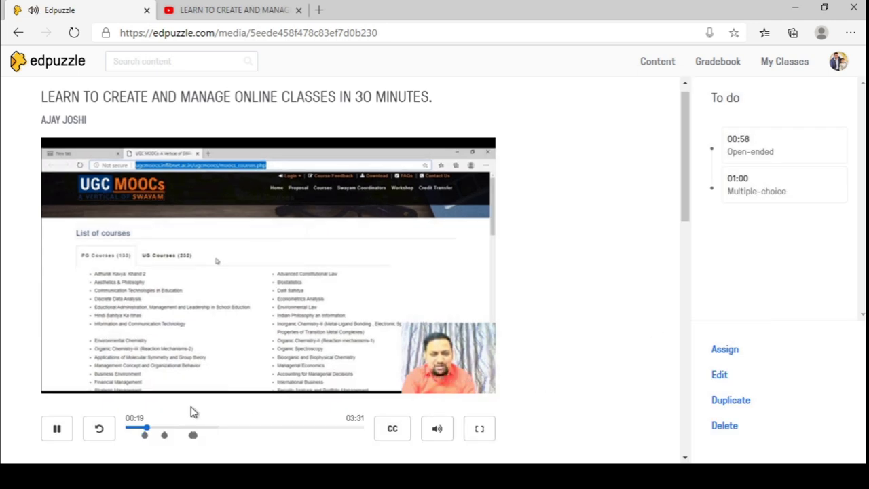
click(155, 429)
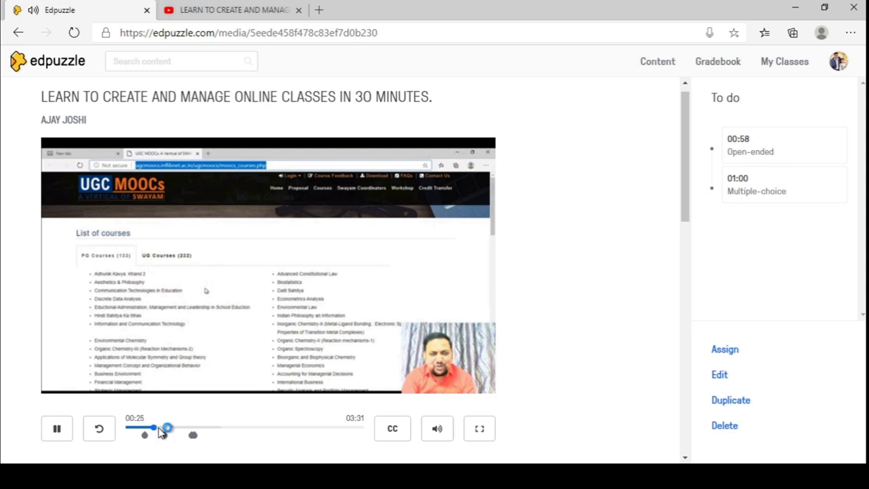
click(161, 430)
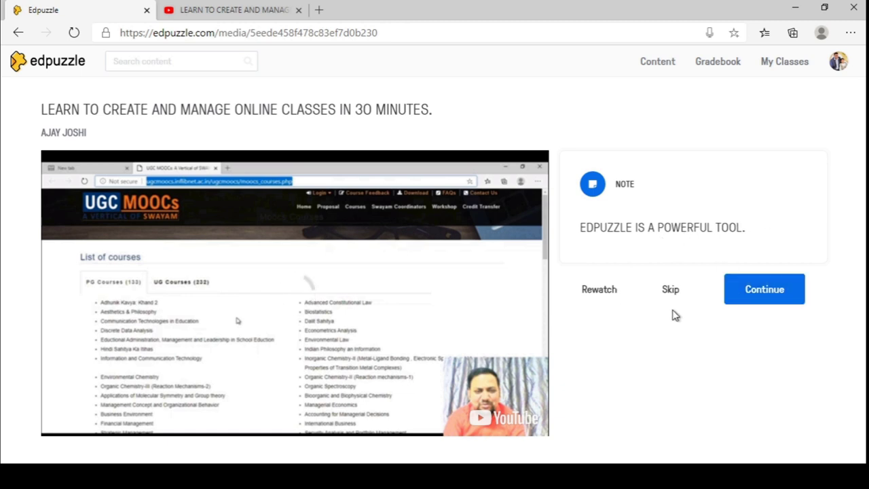
click(758, 299)
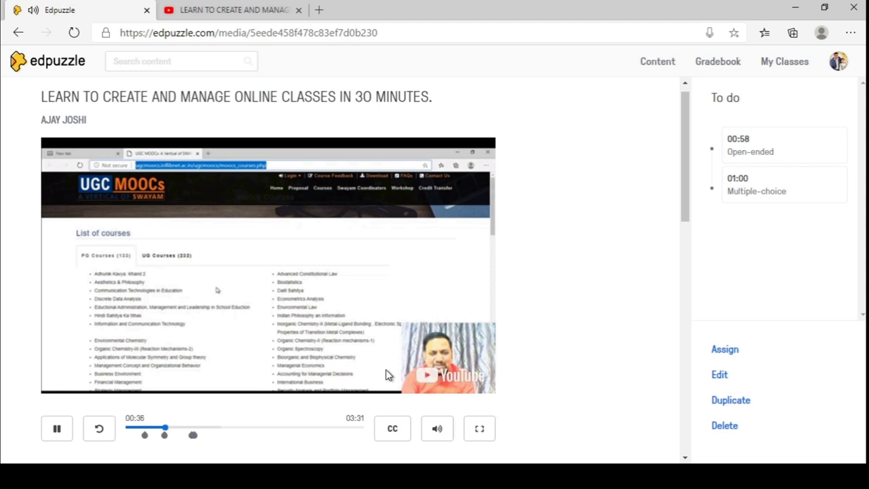
- Advance the preview to the open-ended question, submit "video lesson creator" as the answer and continue the lesson
click(185, 429)
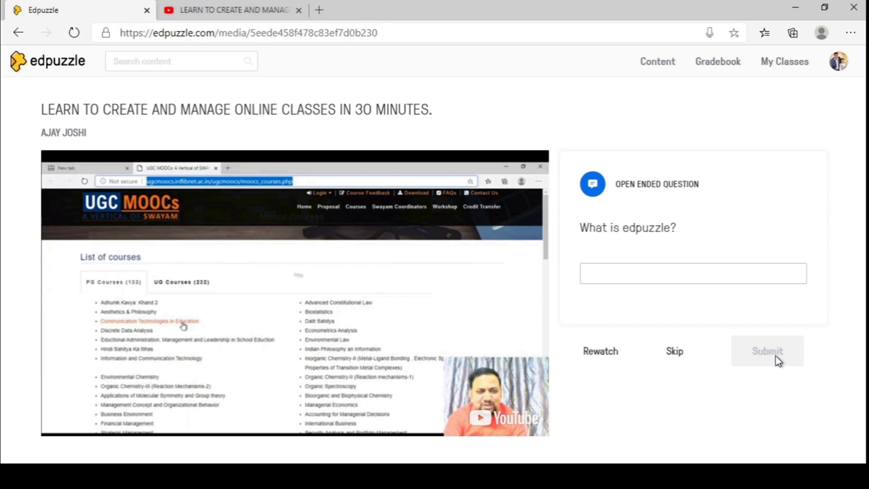
click(677, 270)
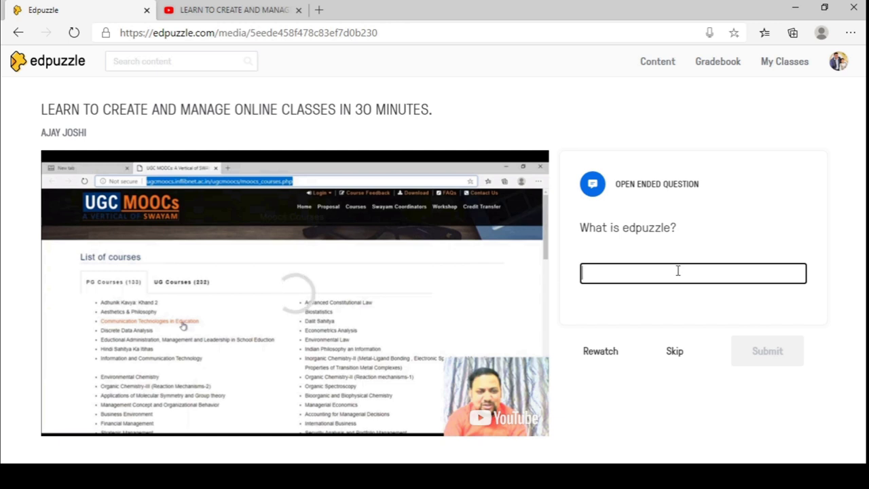
text(v)
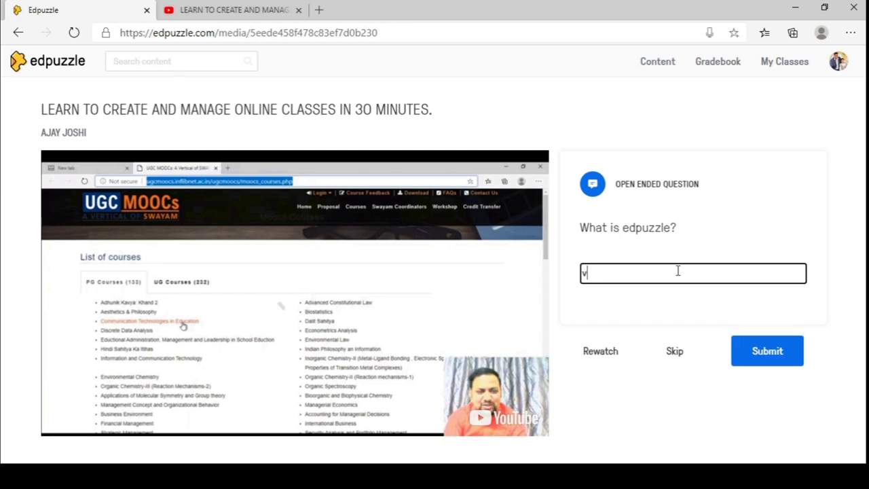
text(ideo)
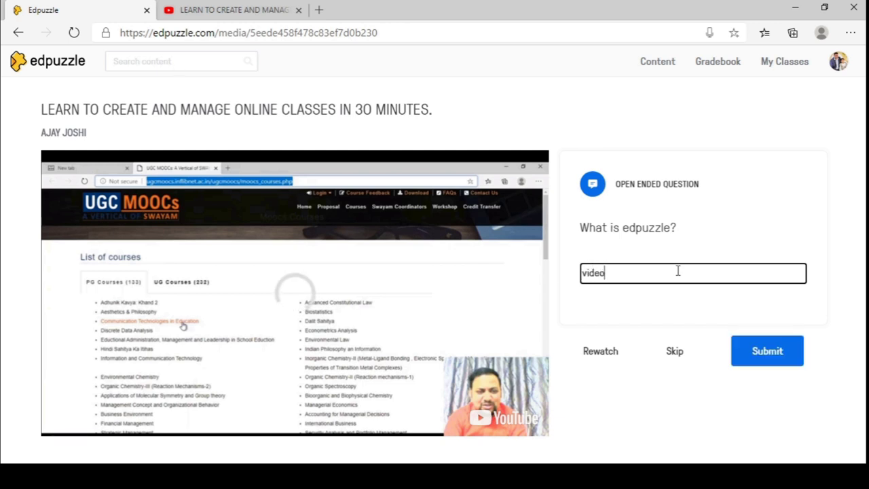
text( lesson creator)
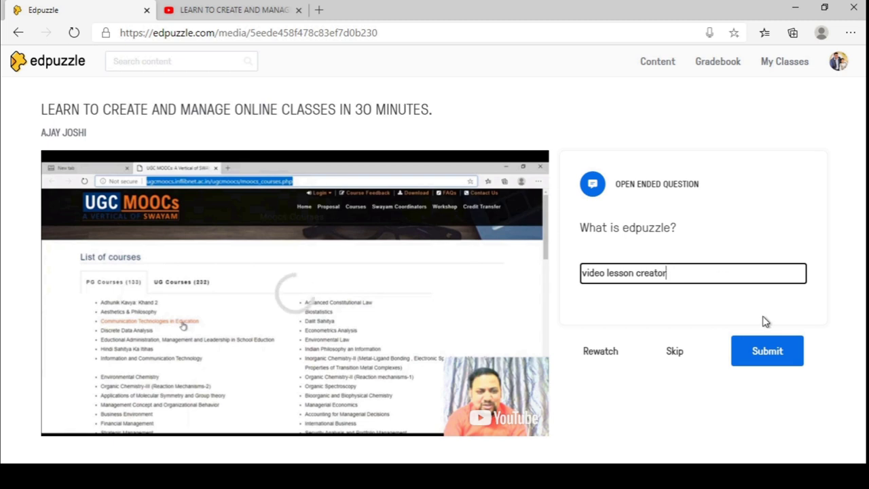
click(769, 358)
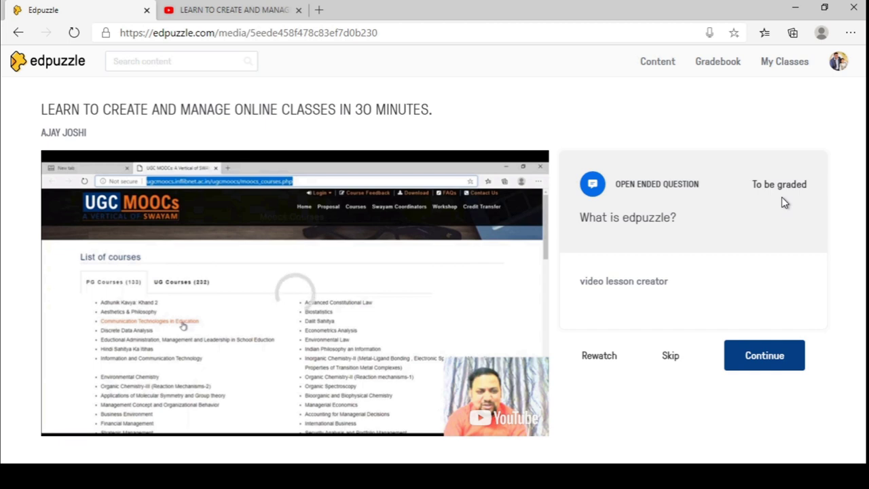
click(765, 356)
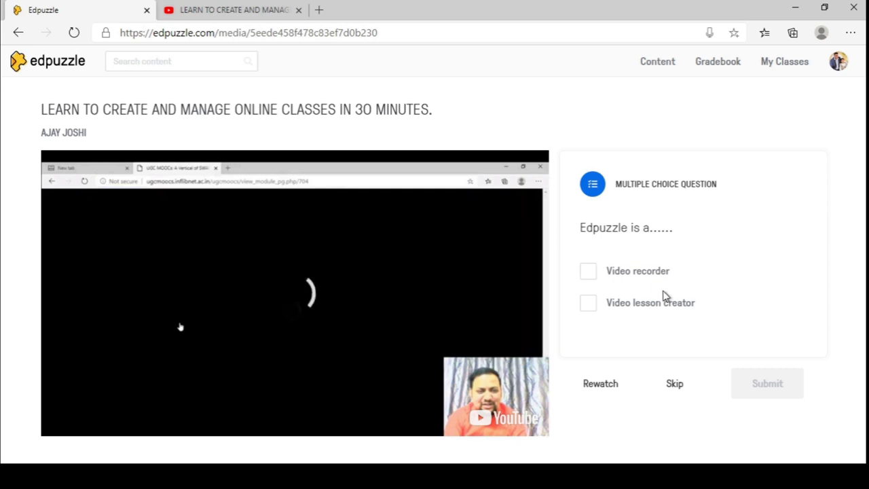
- Submit "Video recorder" as the multiple-choice answer, continue the lesson and pause the video
click(588, 274)
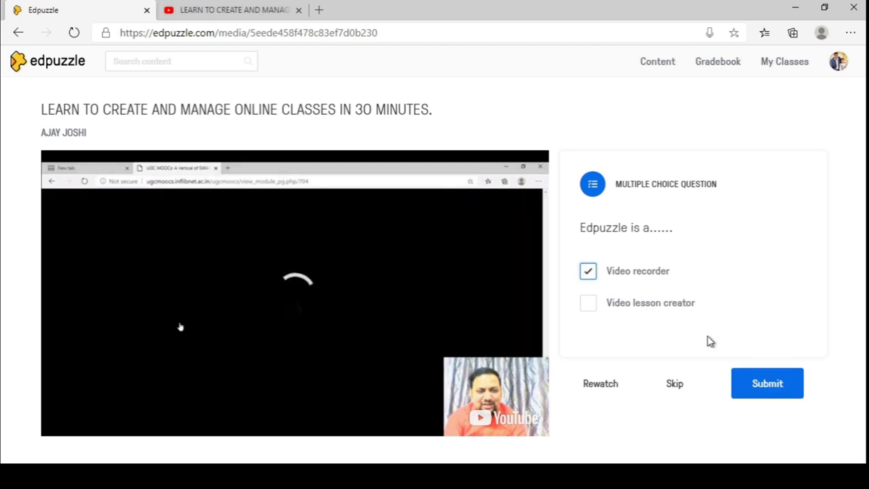
click(756, 391)
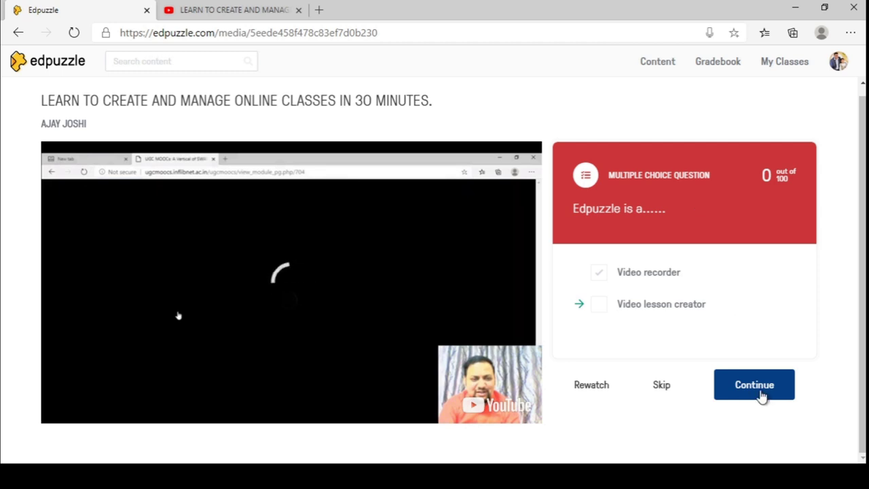
click(761, 397)
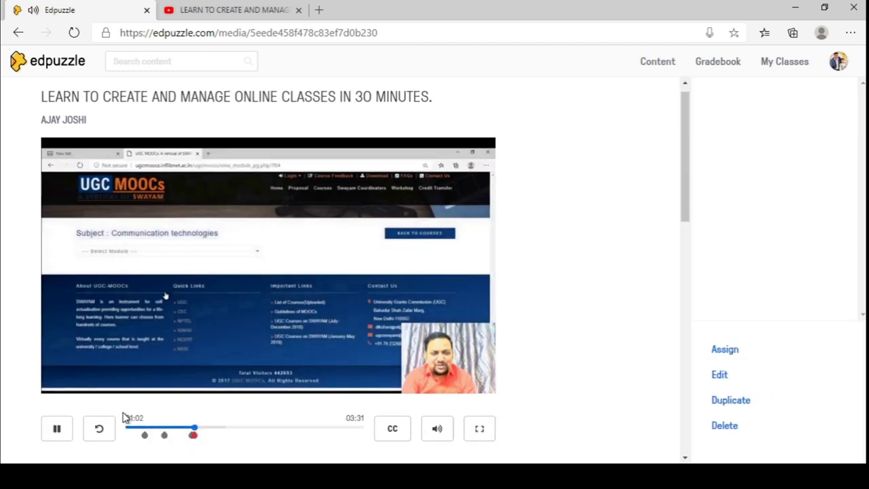
click(57, 432)
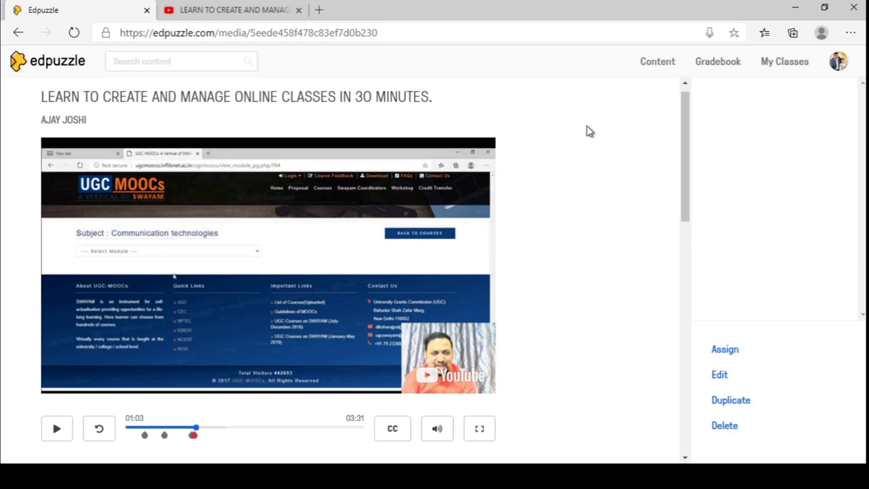
- Leave the lesson and examine the Global Teacher Educator class's due assignments, assignments without a due date and students
click(15, 34)
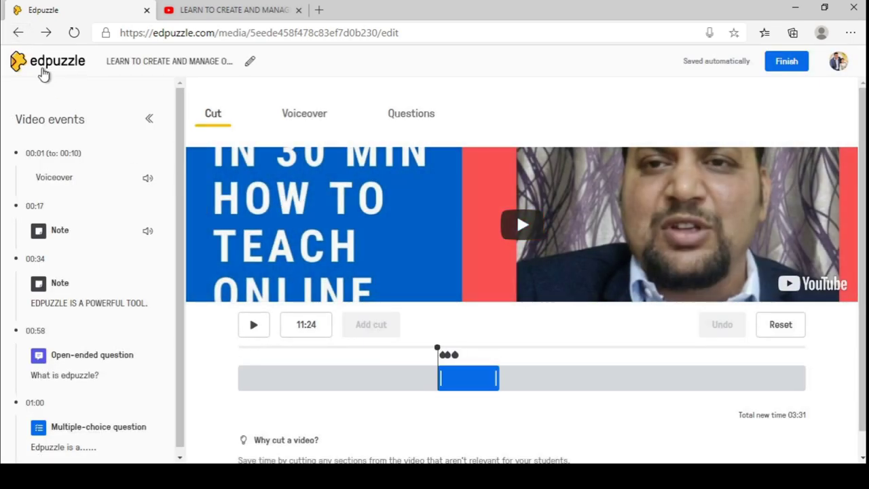
click(42, 71)
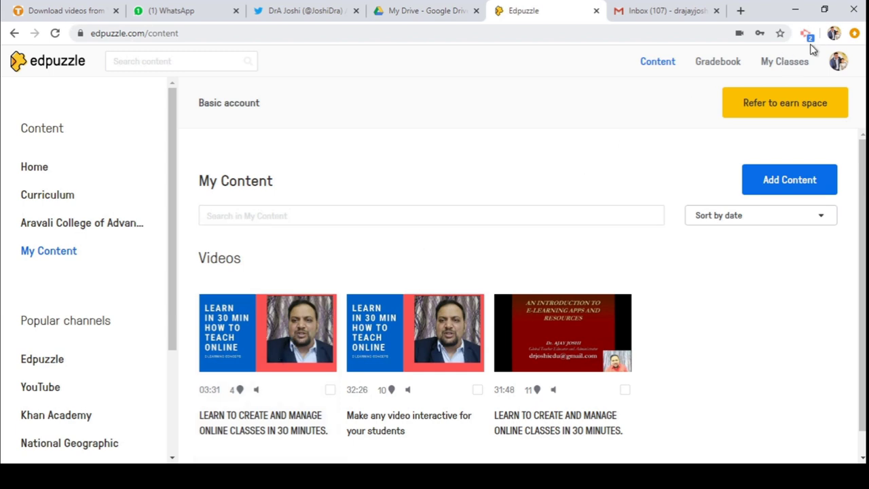
click(796, 62)
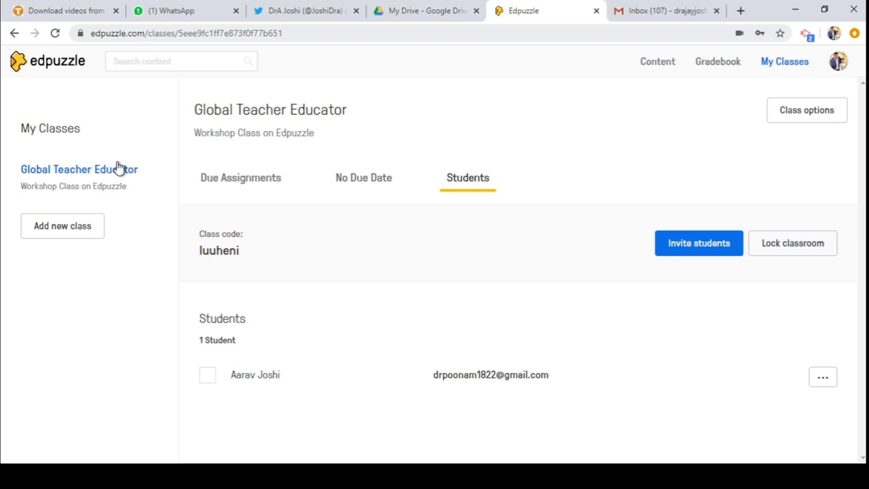
click(246, 178)
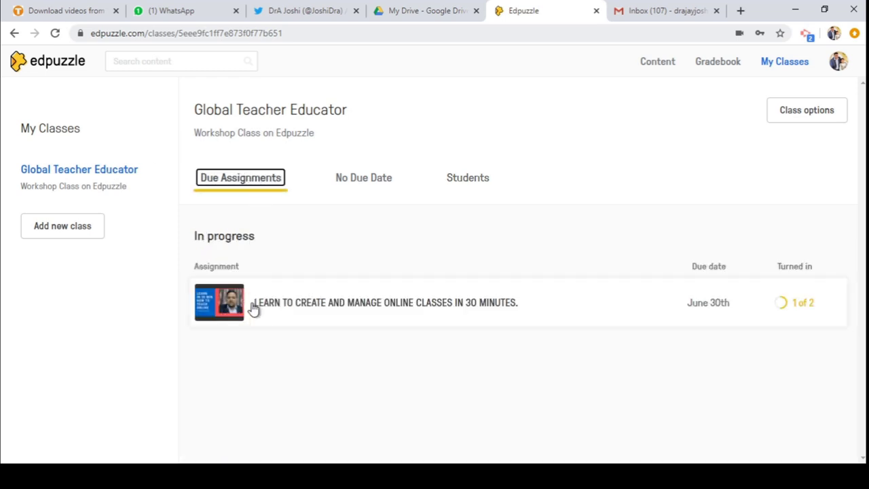
click(370, 183)
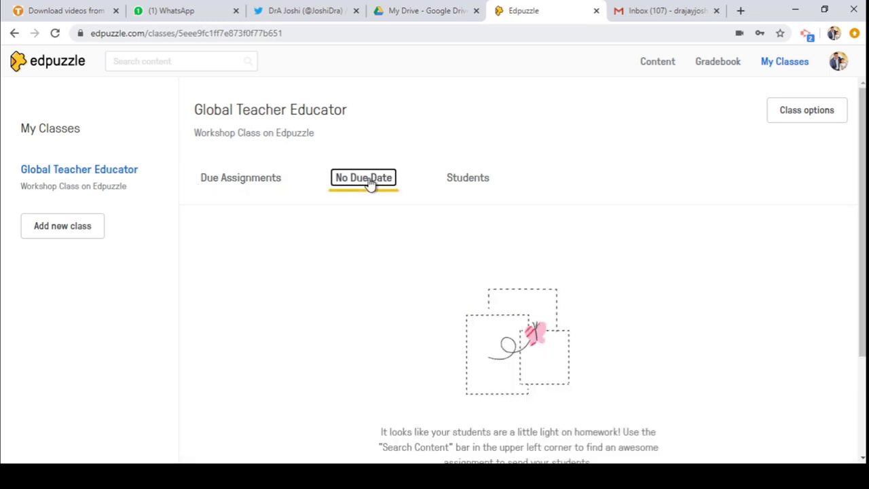
click(470, 185)
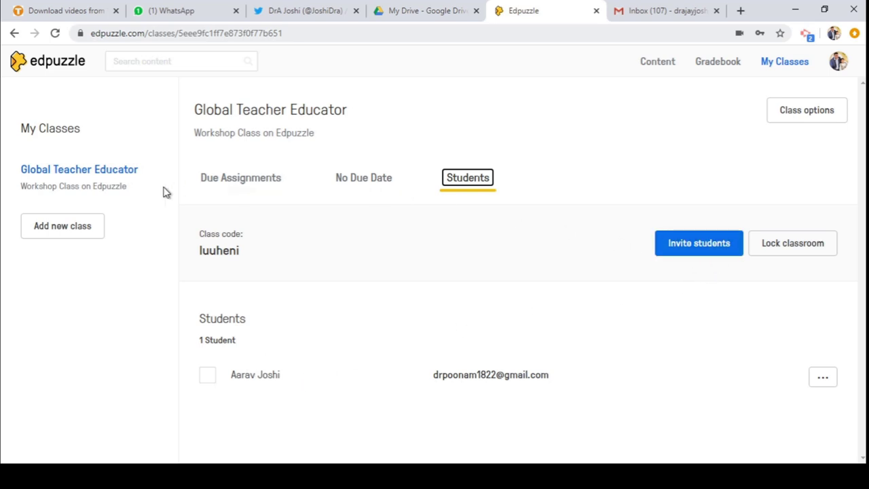
click(111, 182)
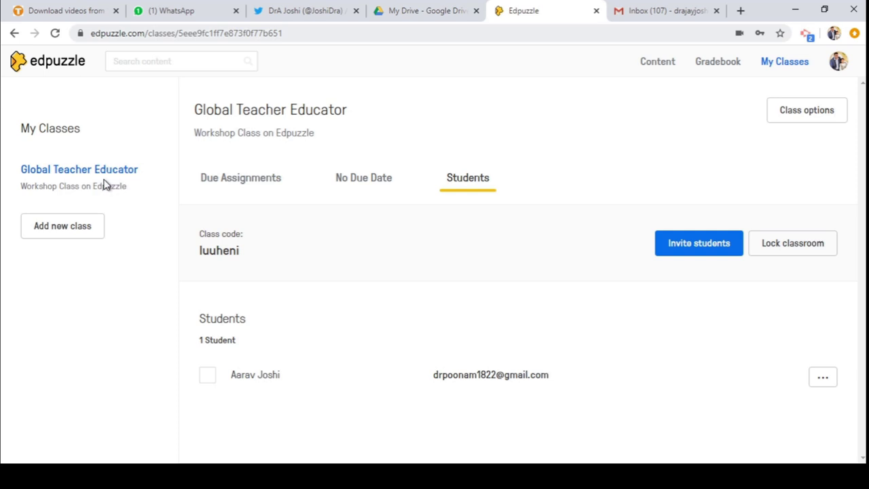
- Create a new class named "Classic Class 10" with the Classic class type and no description
click(67, 231)
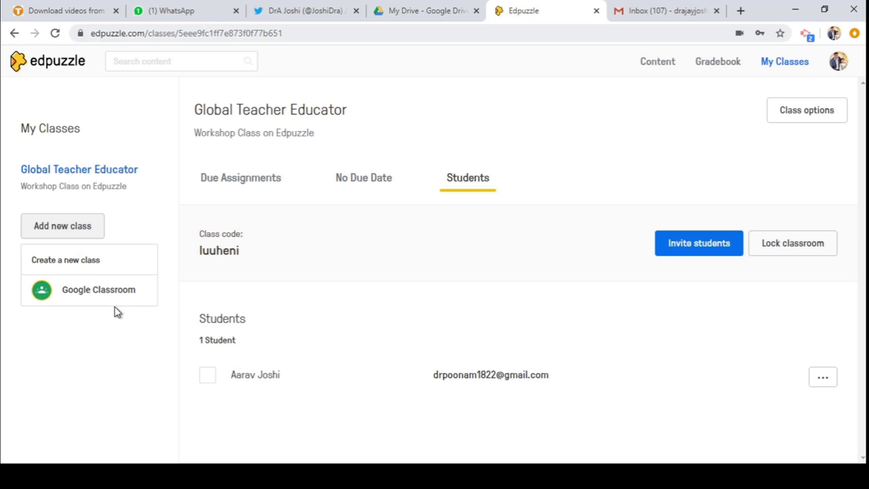
click(82, 266)
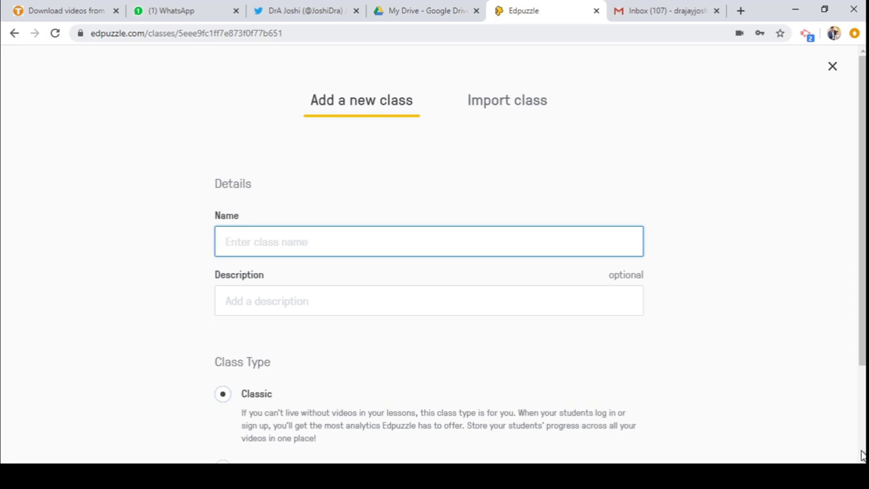
scroll(861, 455, down, 2)
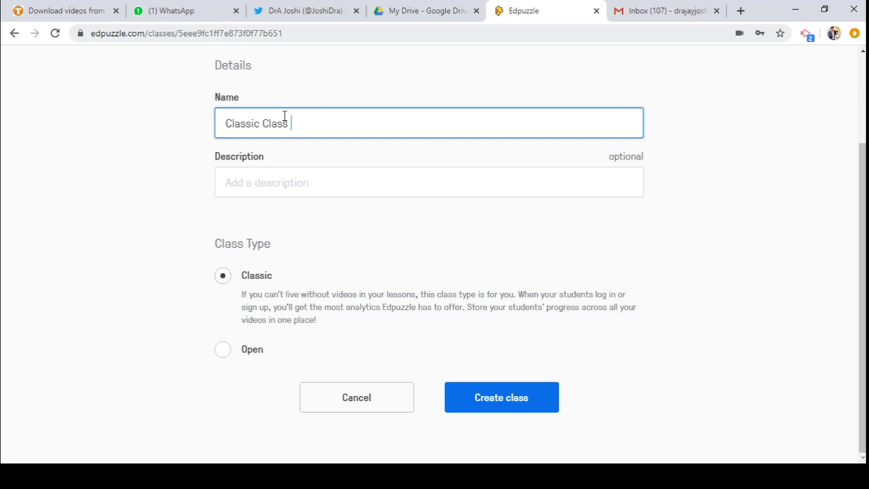
click(294, 179)
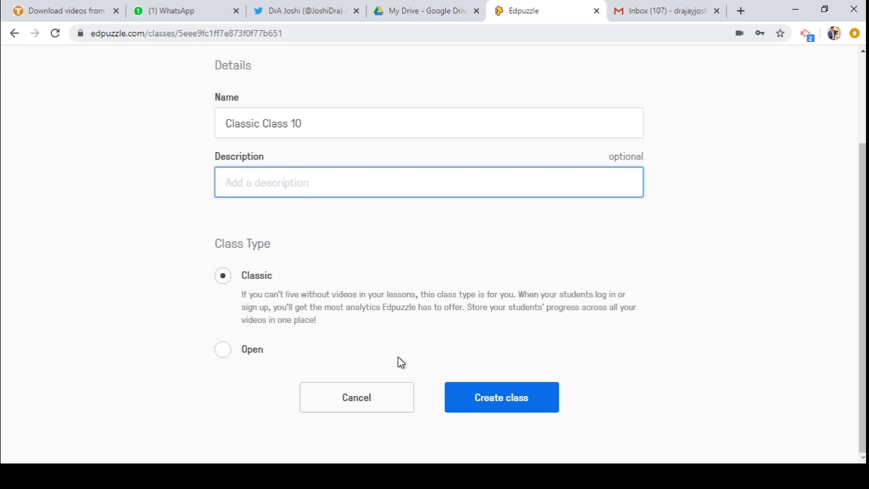
click(477, 399)
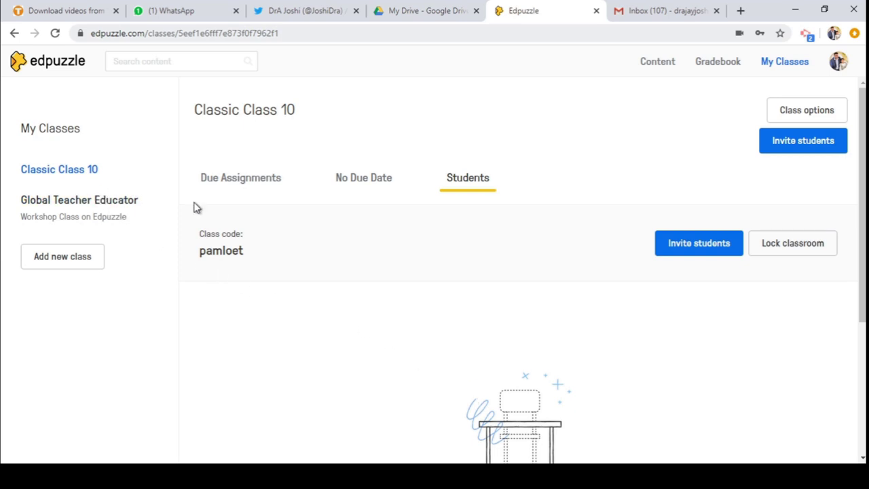
- Examine the due assignments, assignments without a due date and student list of Classic Class 10
click(234, 185)
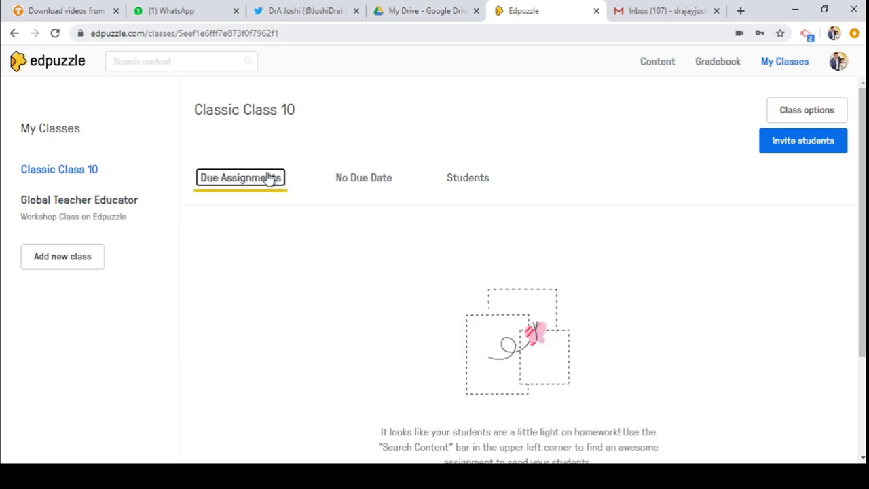
click(356, 184)
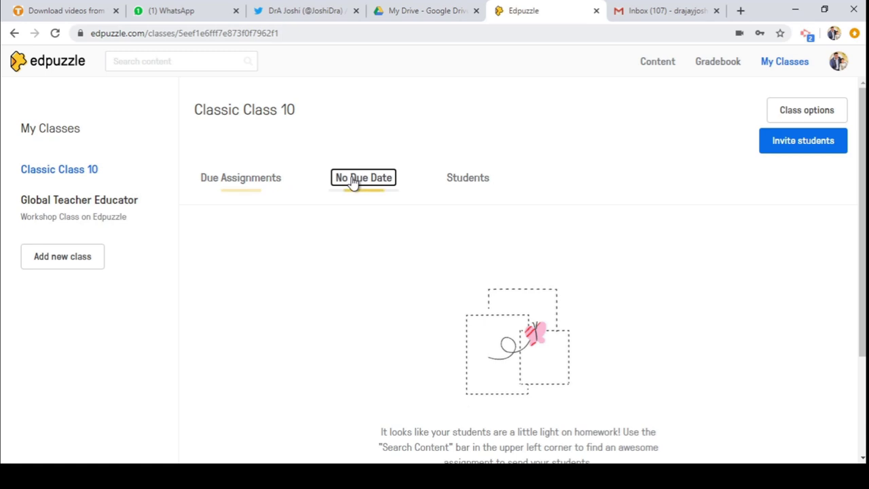
click(475, 177)
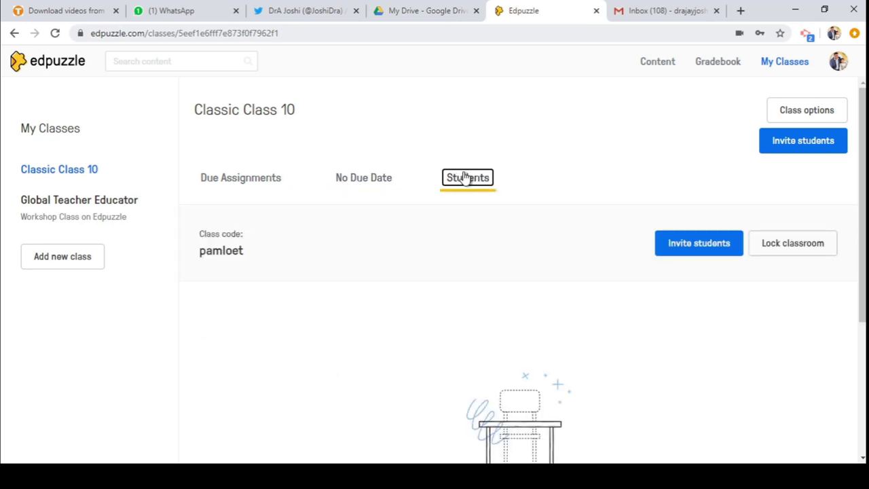
click(250, 185)
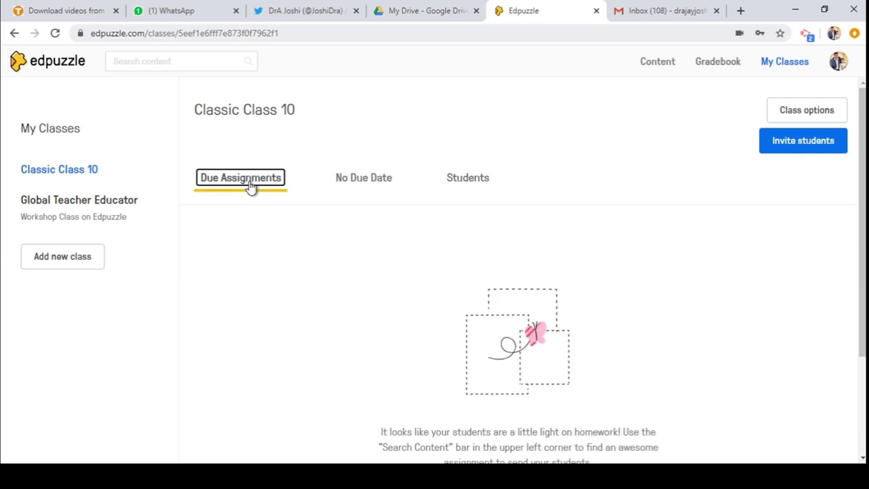
click(473, 184)
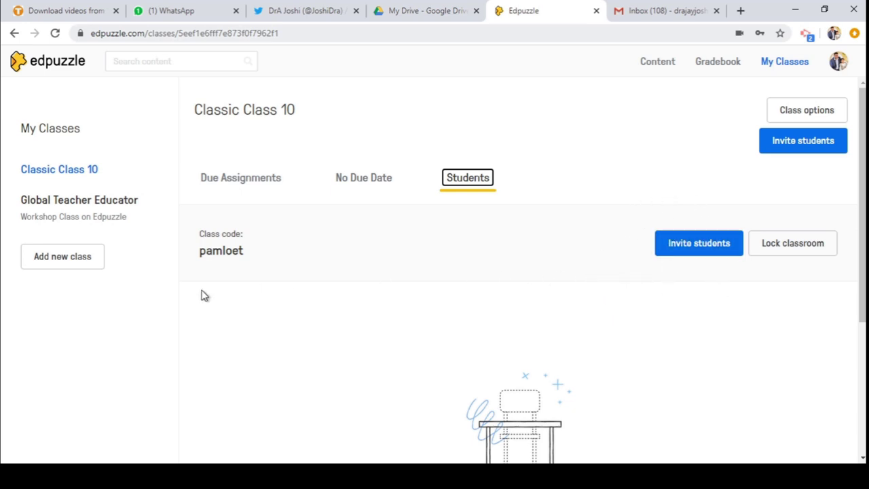
- Create a new class named "Open class 20" with the Open class type and no description
click(80, 265)
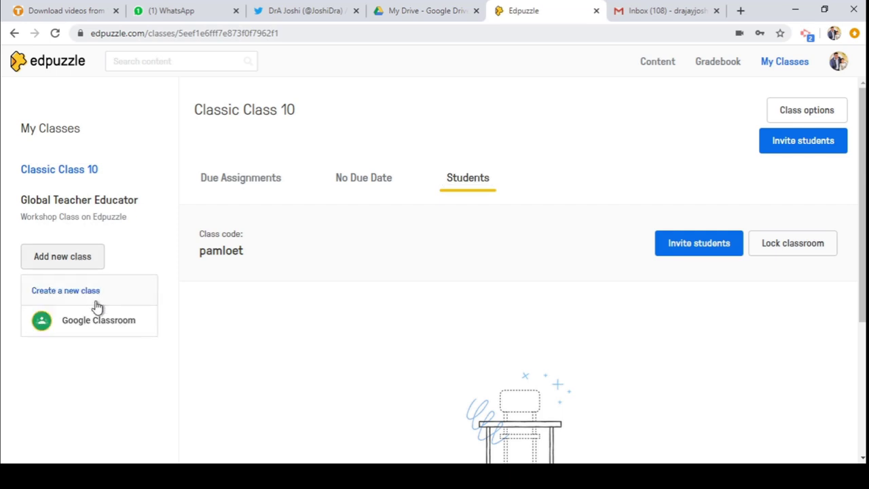
click(89, 292)
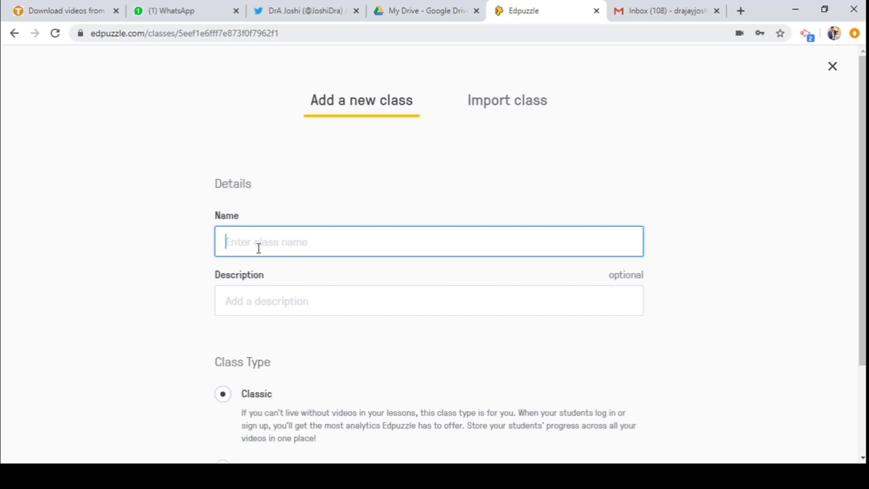
text(Open class 20)
click(286, 303)
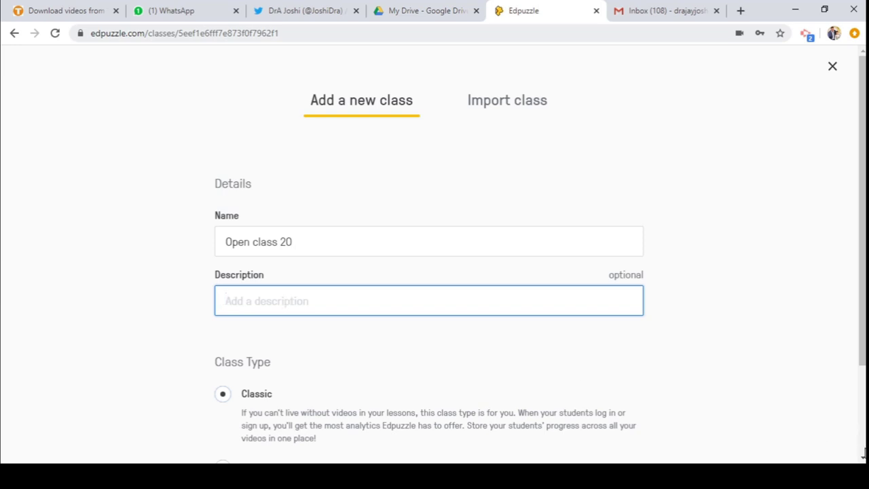
scroll(862, 458, down, 2)
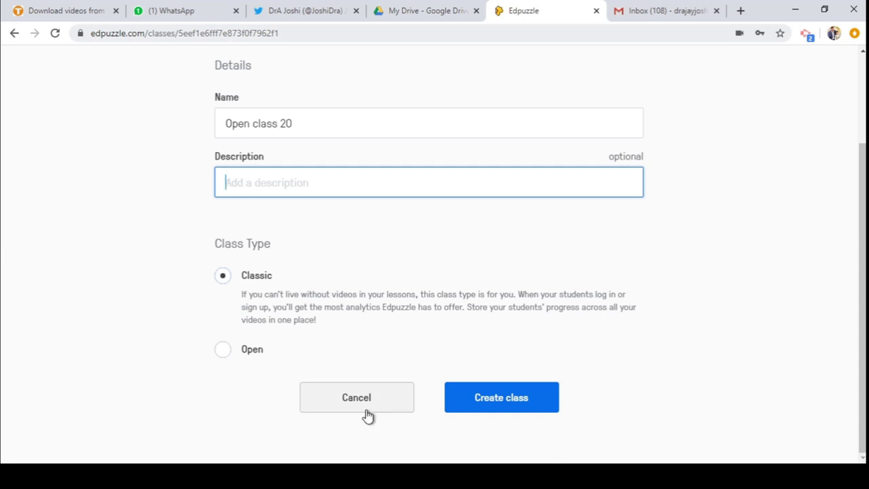
click(224, 352)
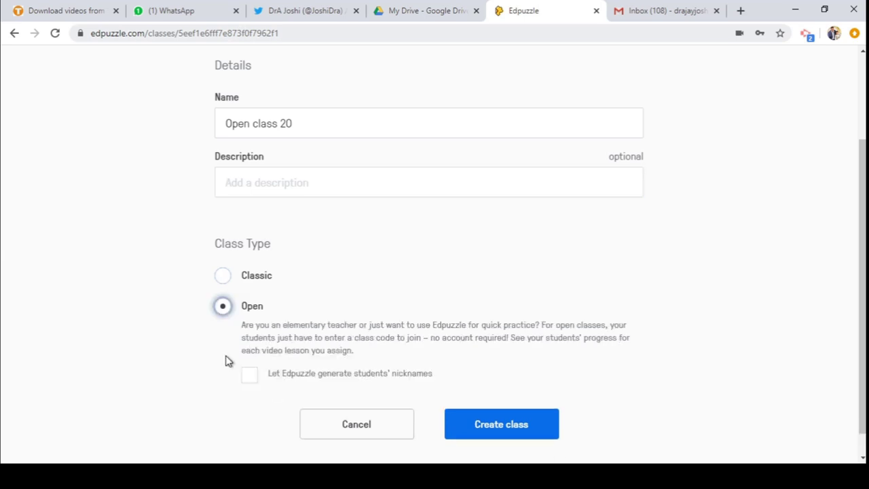
click(510, 429)
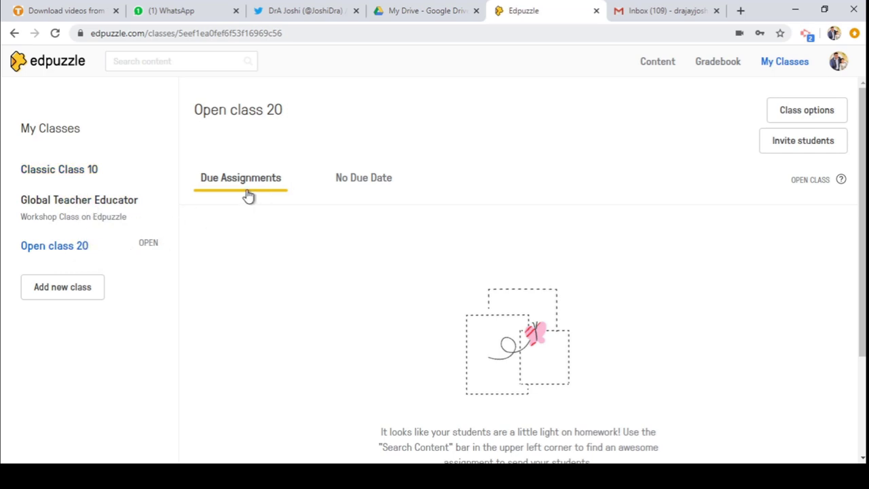
- Compare Open class 20 with Classic Class 10, examining the assignment and student sections each class type offers
click(367, 179)
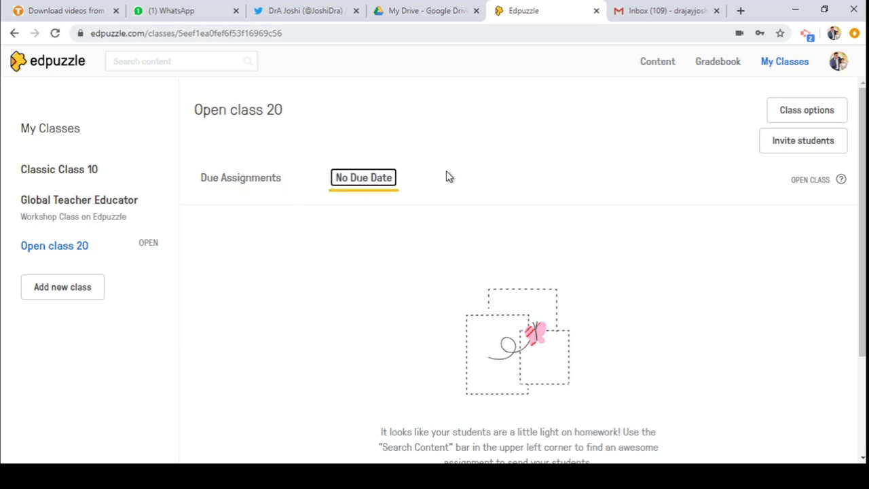
click(84, 168)
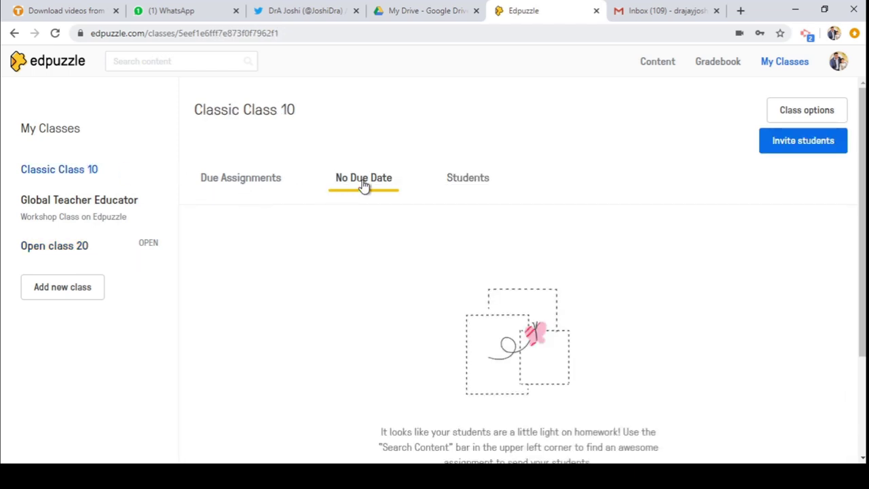
click(480, 184)
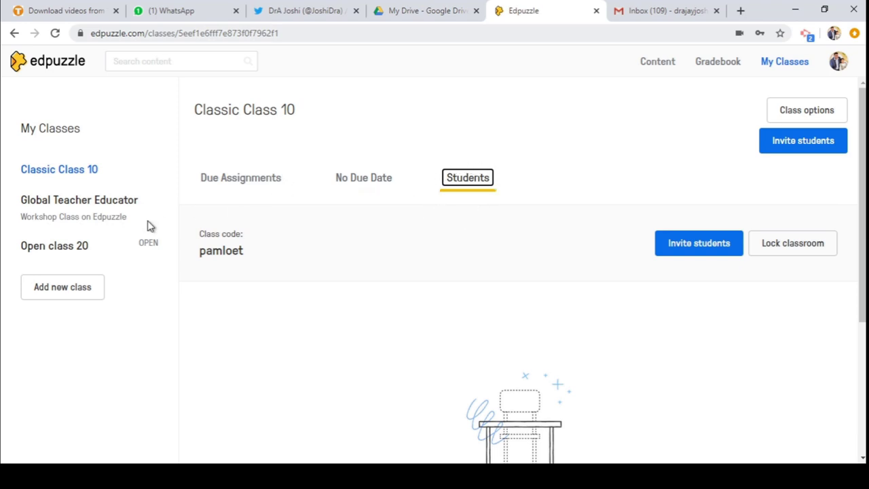
click(79, 257)
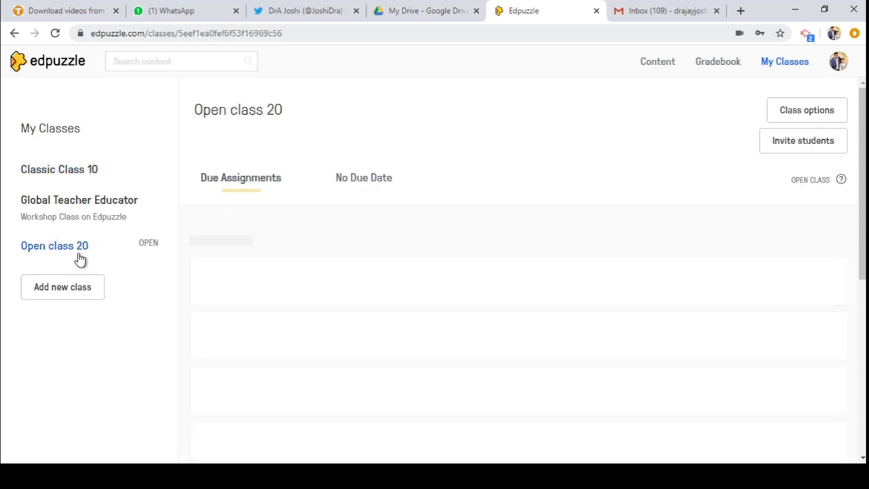
click(388, 183)
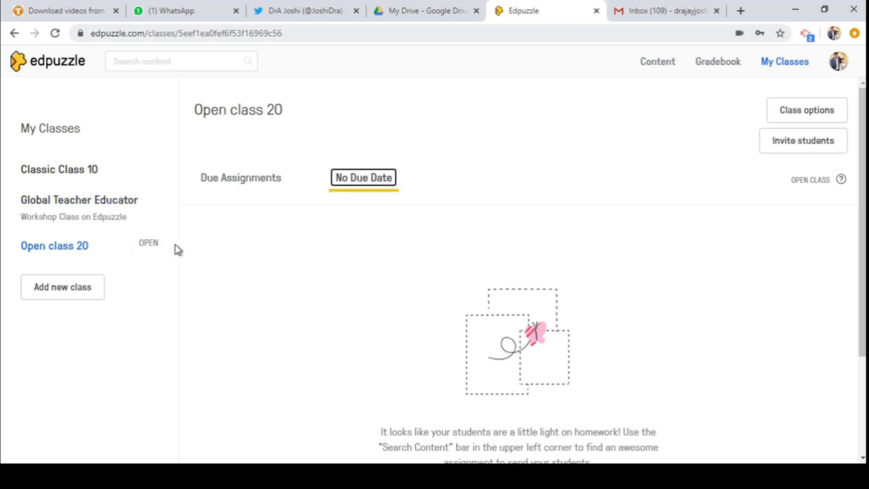
click(76, 253)
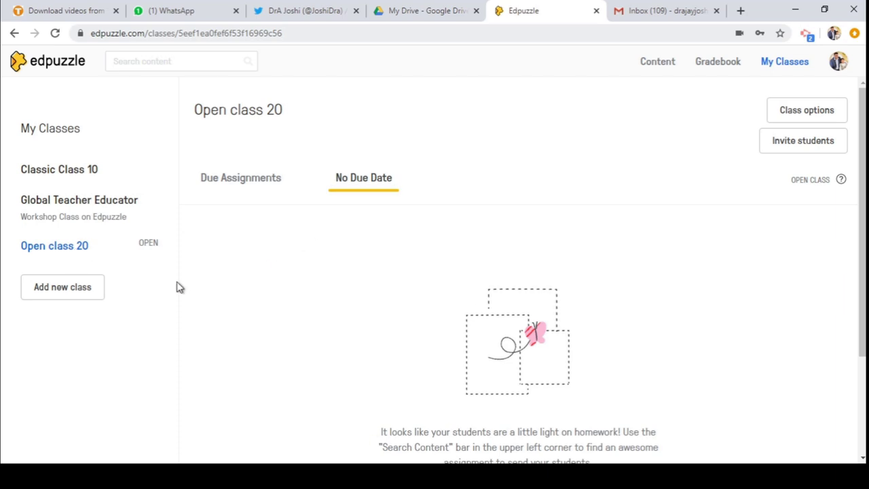
click(90, 174)
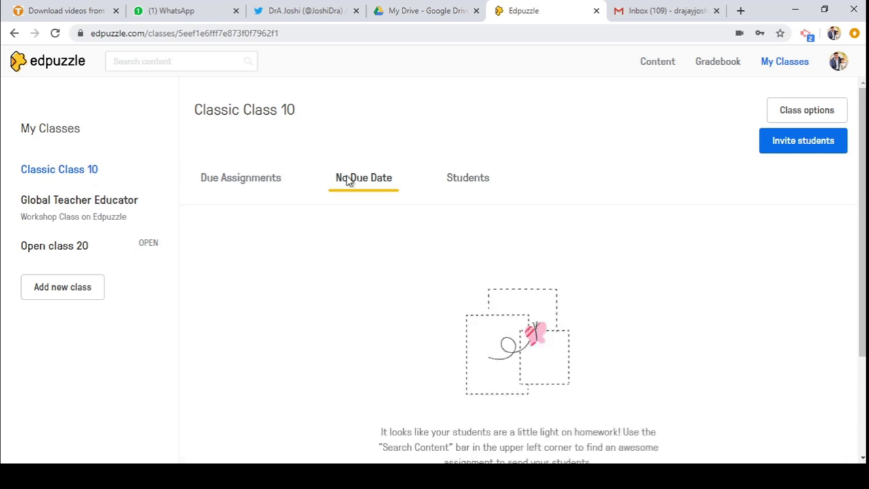
click(471, 186)
click(81, 174)
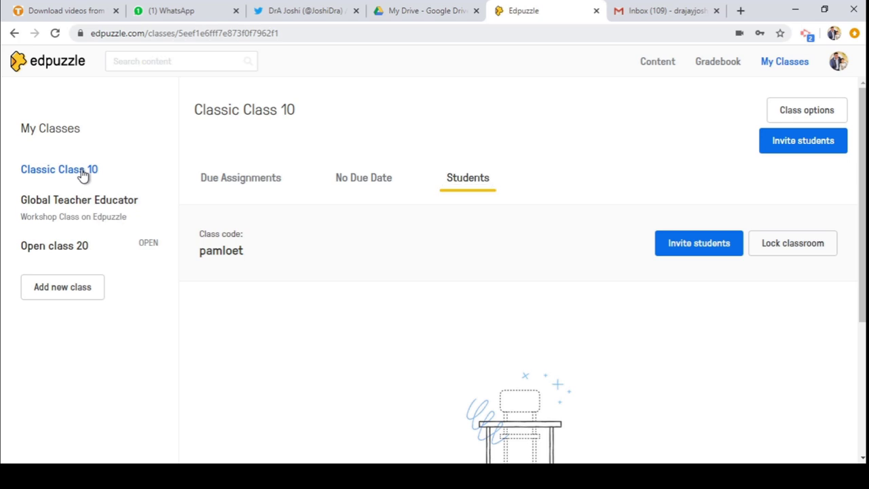
click(91, 255)
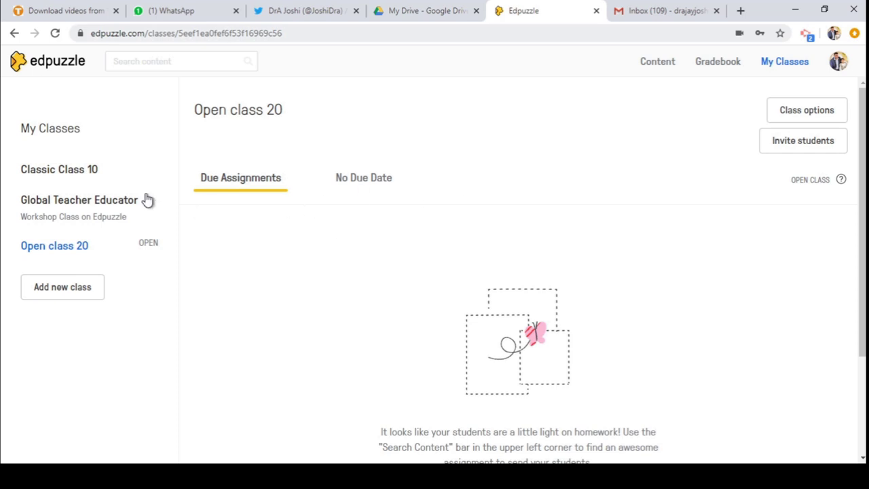
click(60, 173)
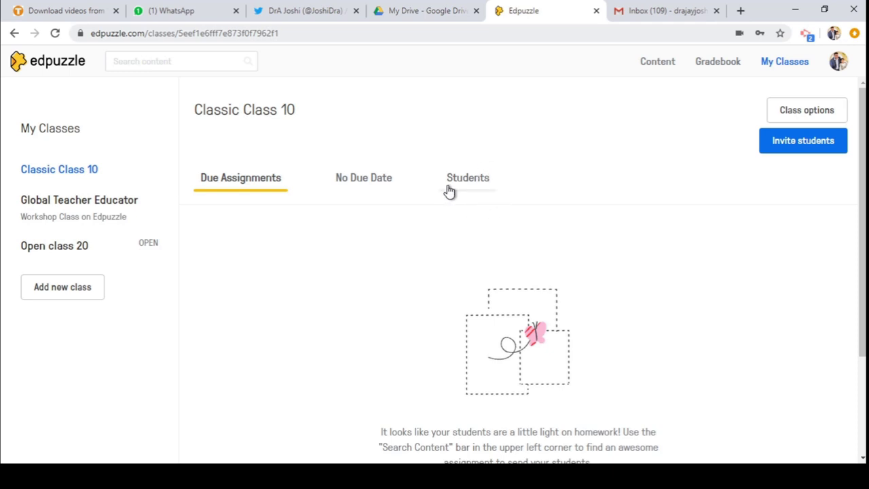
click(76, 247)
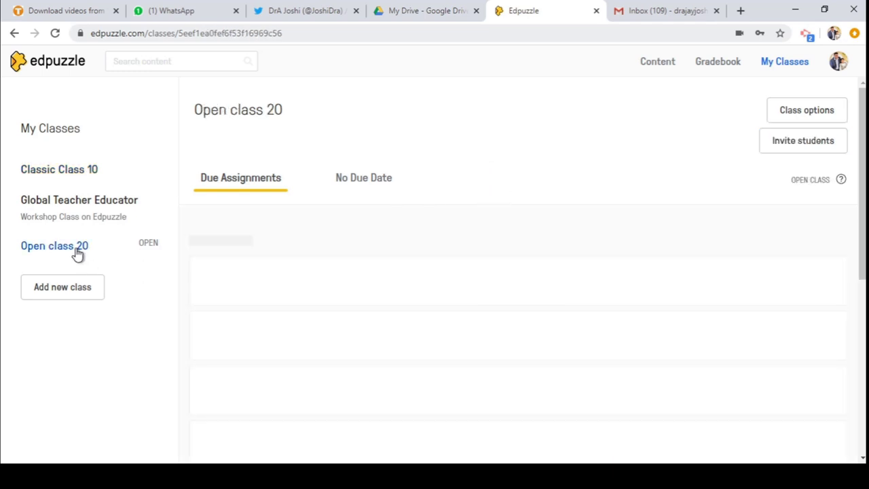
click(68, 171)
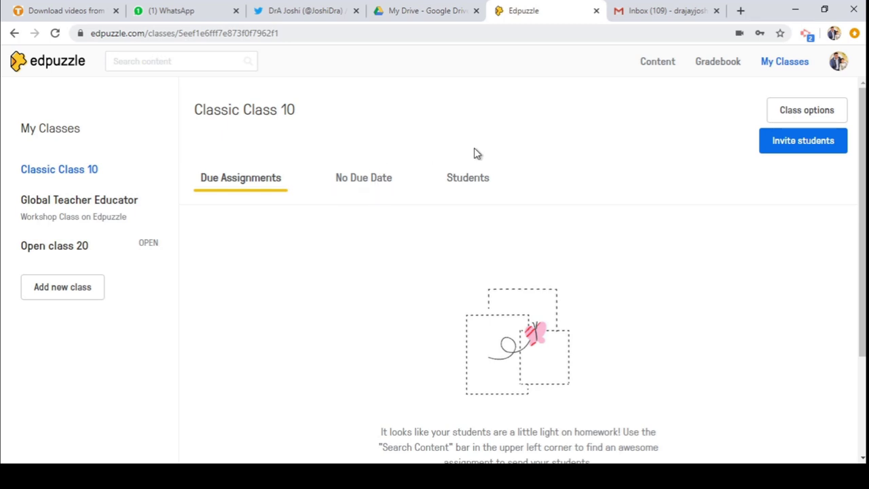
- Assign the 03:31 video "LEARN TO CREATE AND MANAGE ONLINE CLASSES IN 30 MINUTES." from My Content to all of Classic Class 10
click(658, 62)
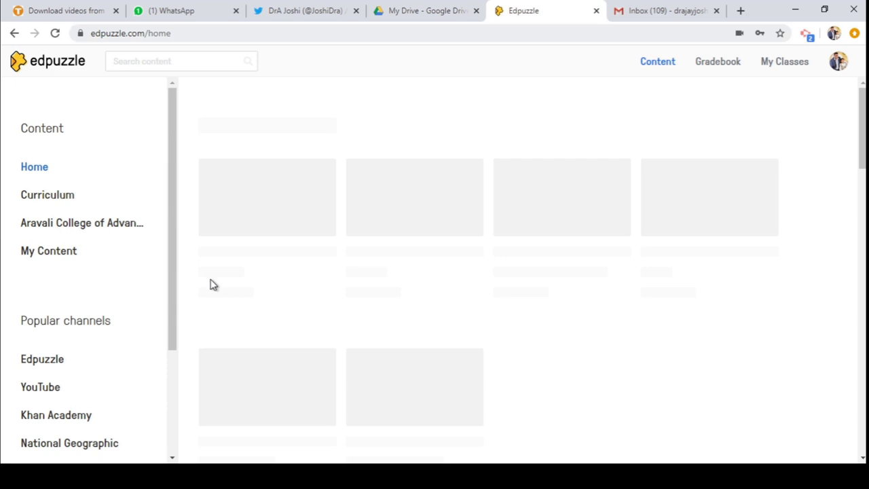
click(63, 256)
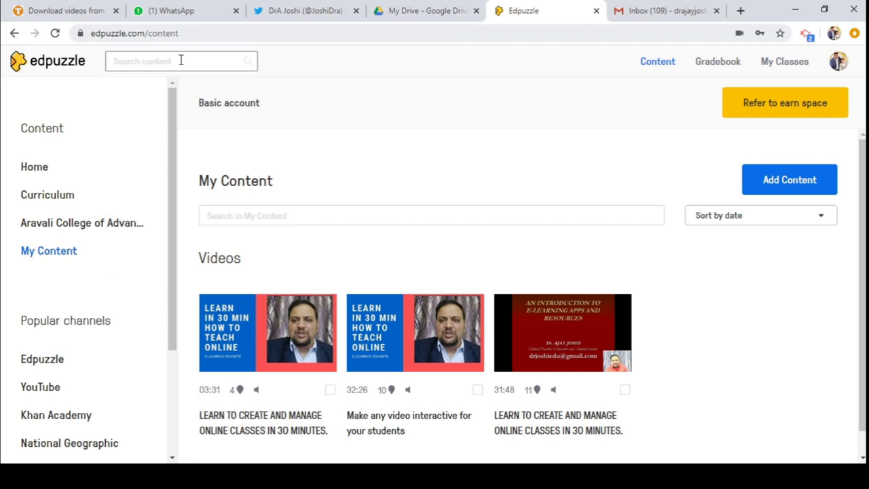
click(270, 348)
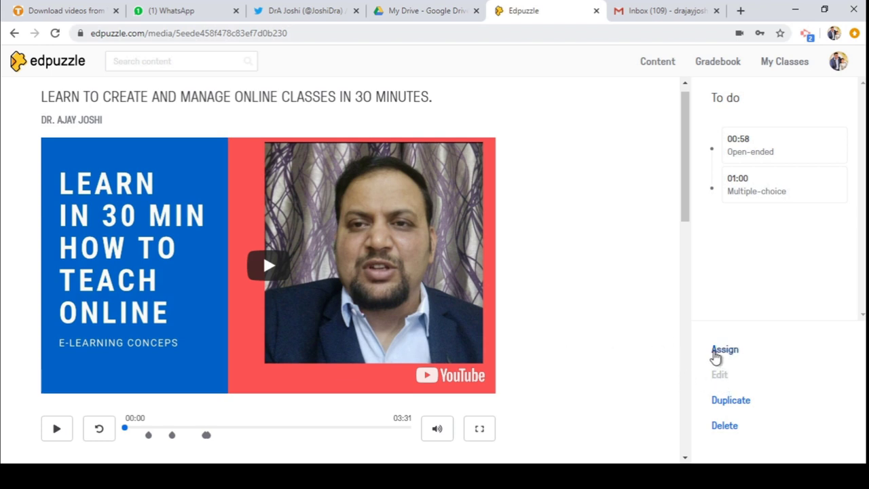
click(725, 350)
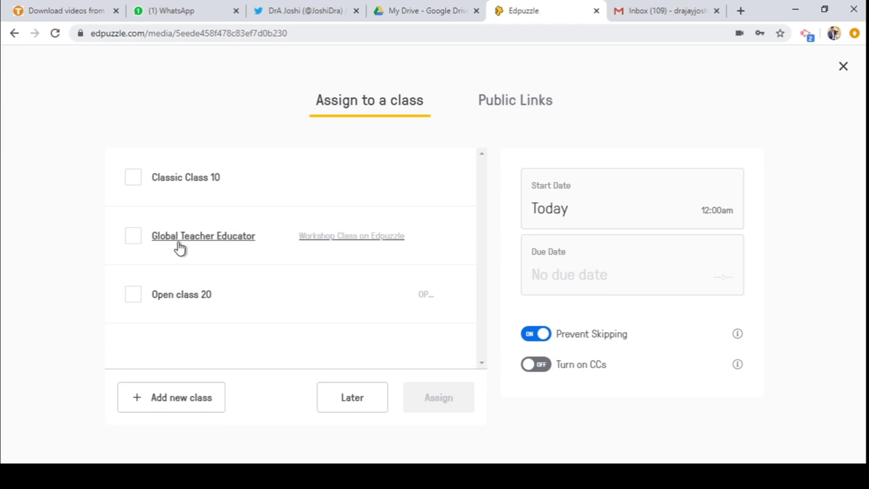
click(133, 179)
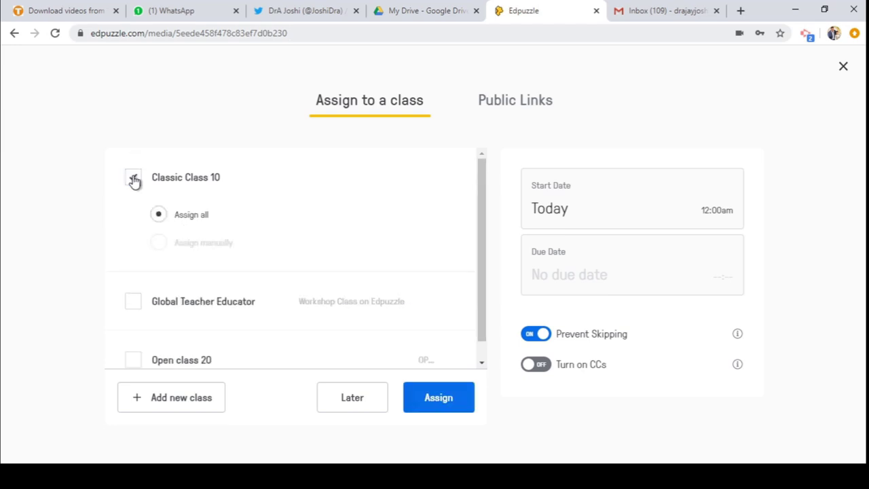
click(450, 406)
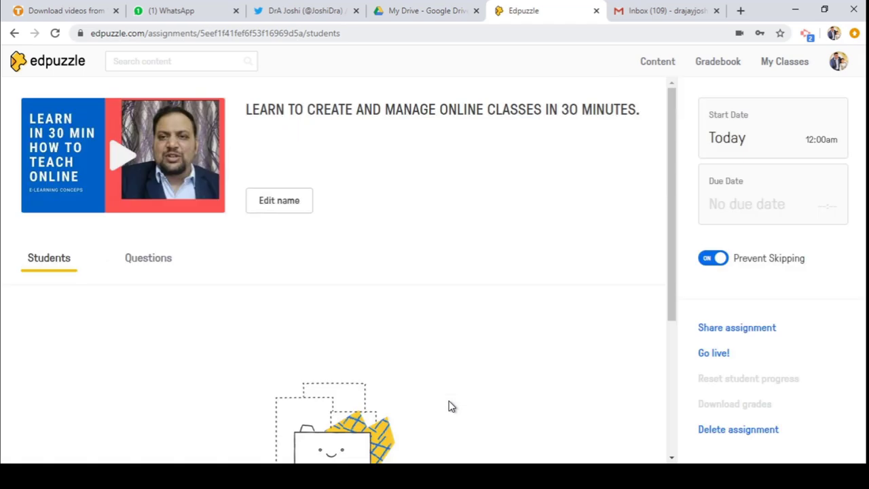
- Set the assignment's due date to June 23rd at 11:59pm and save it
click(755, 143)
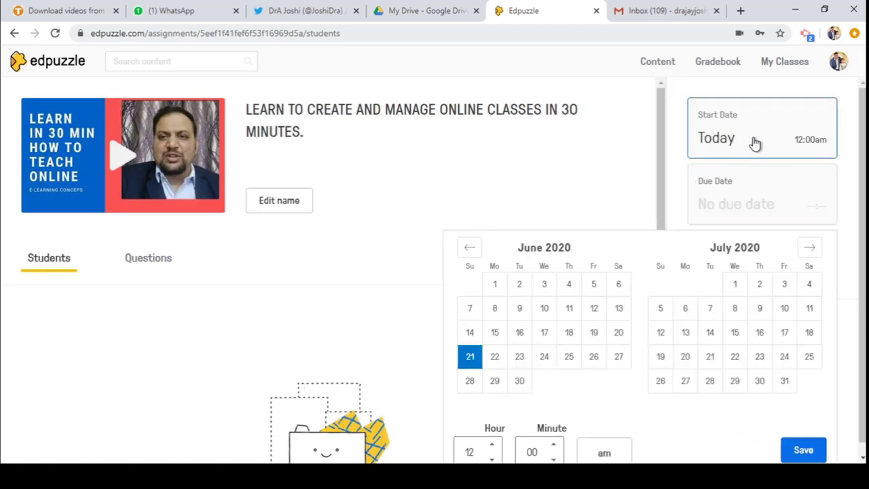
click(735, 195)
click(722, 211)
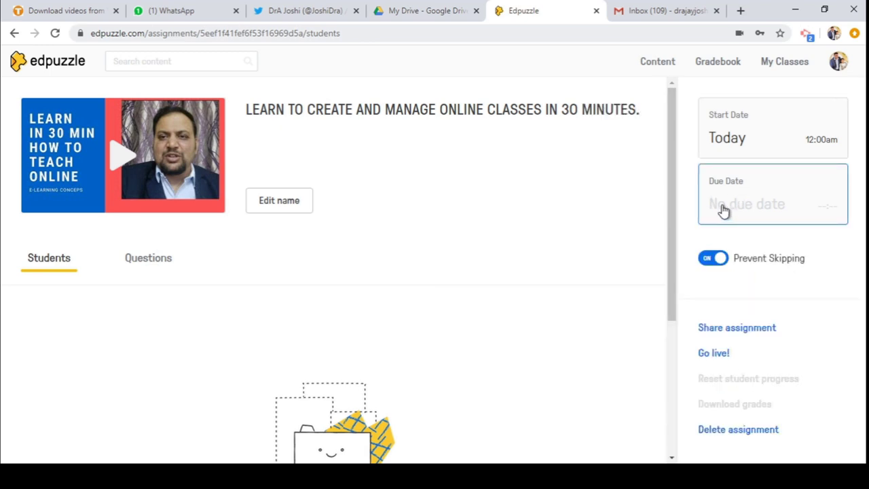
click(719, 217)
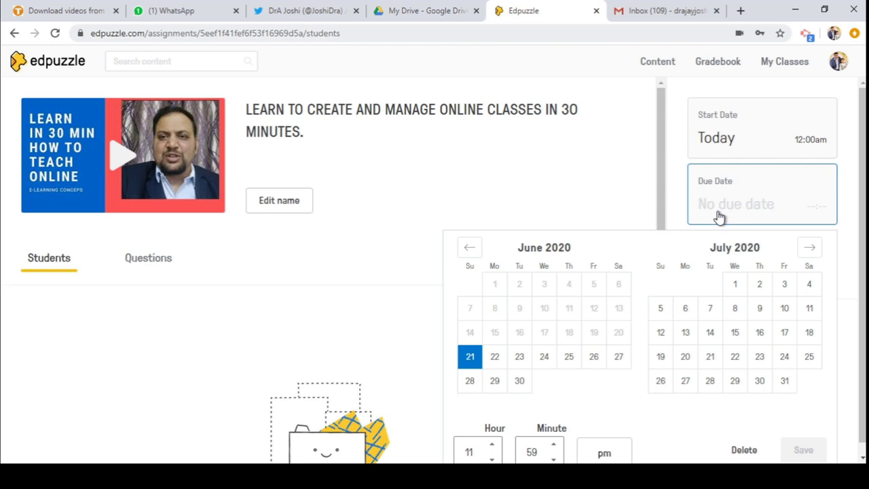
click(520, 364)
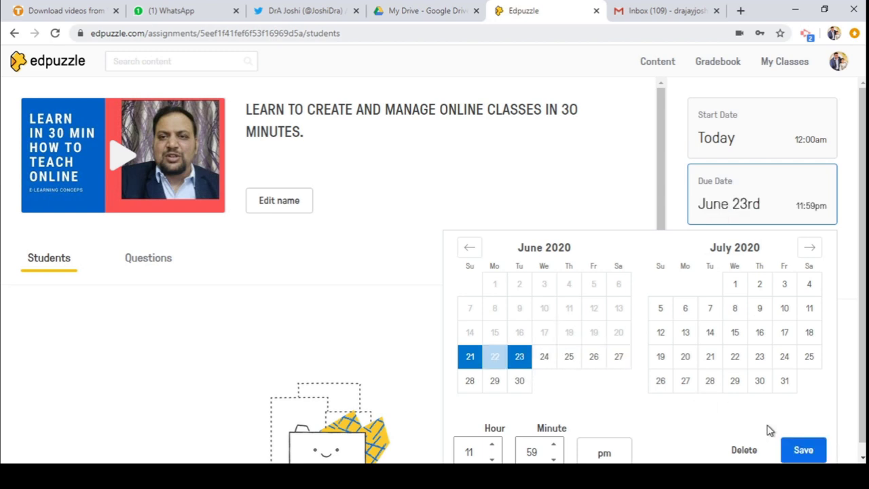
click(803, 451)
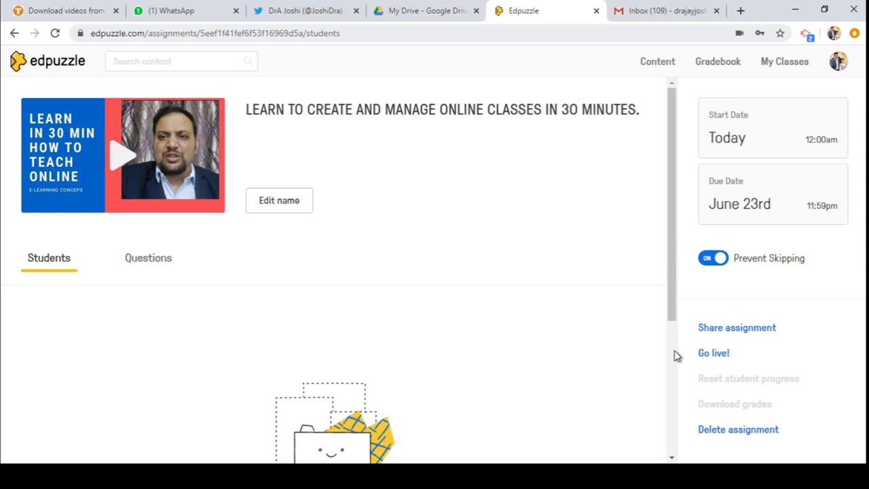
- Look over the assignment page and examine Classic Class 10's due assignments, assignments without a due date and students
click(672, 459)
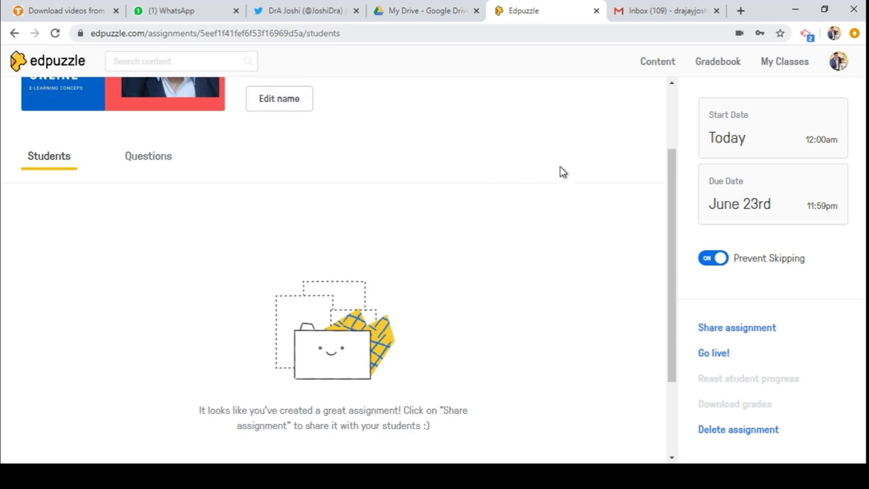
click(672, 85)
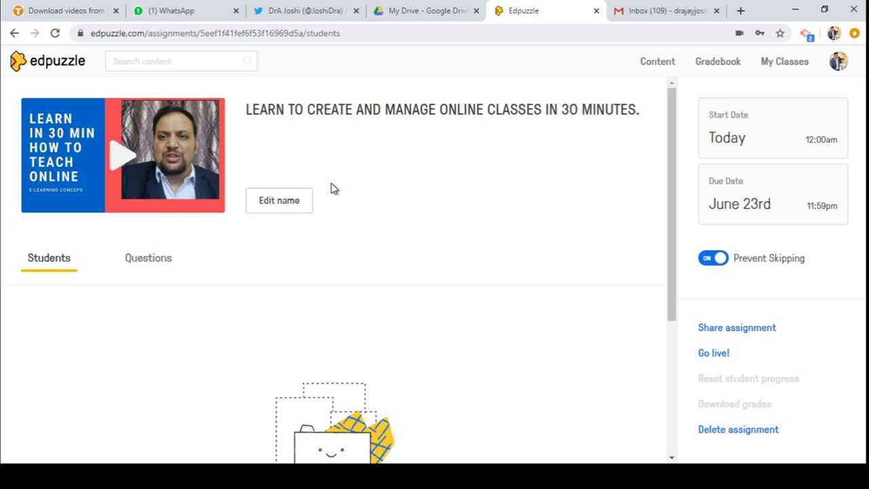
click(34, 64)
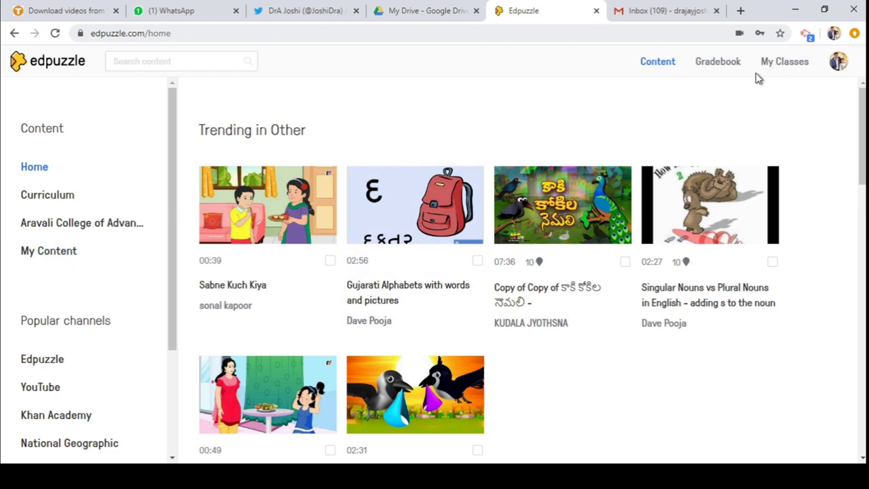
click(793, 62)
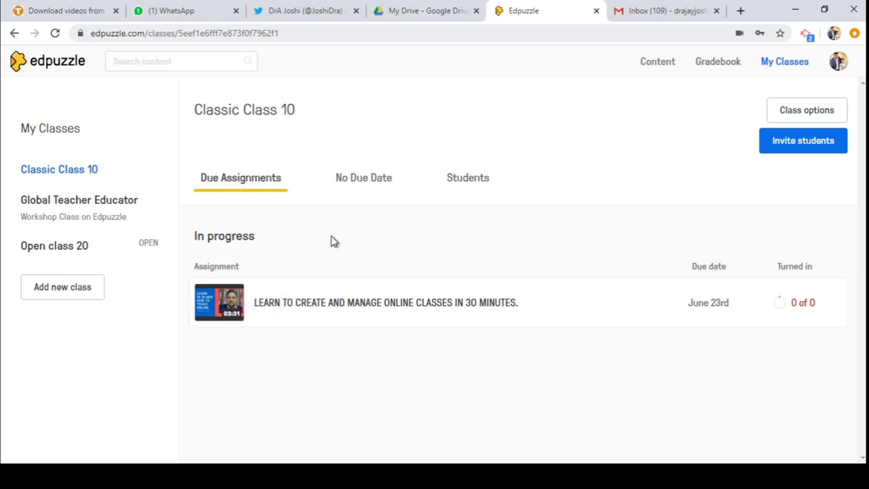
click(379, 187)
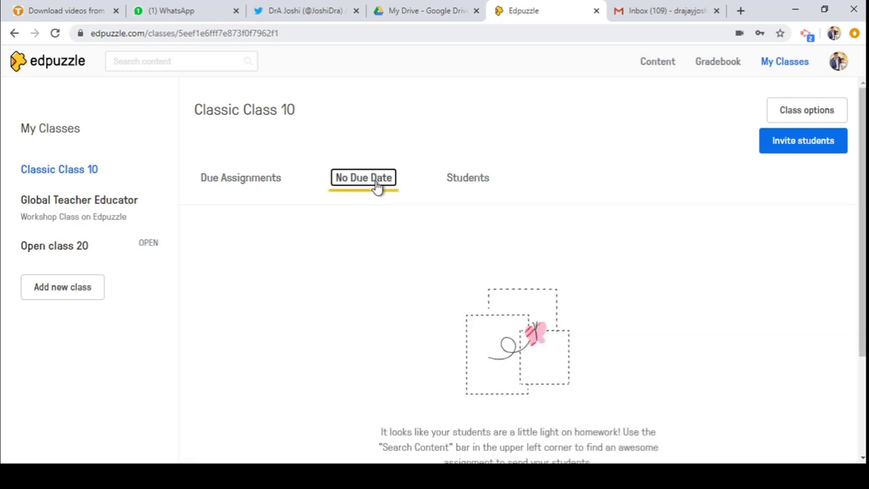
click(478, 178)
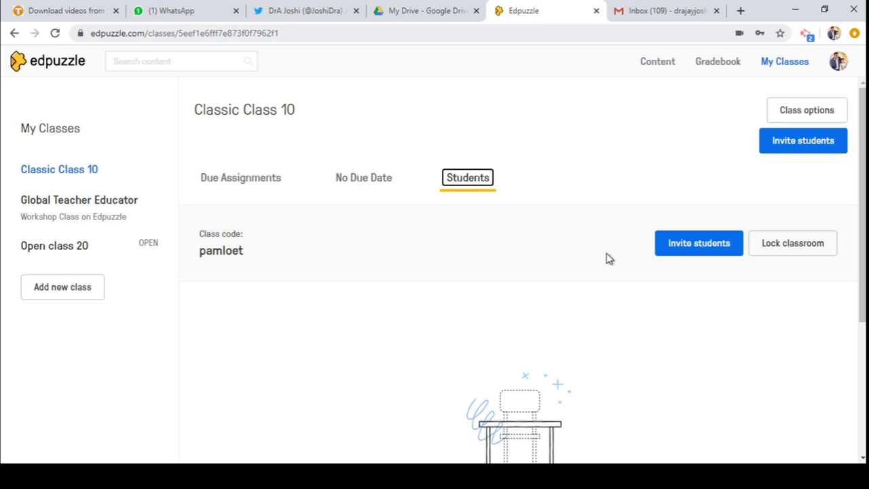
- Copy Classic Class 10's student invitation link, paste it into the "class join link" email draft in Gmail and send it
click(671, 242)
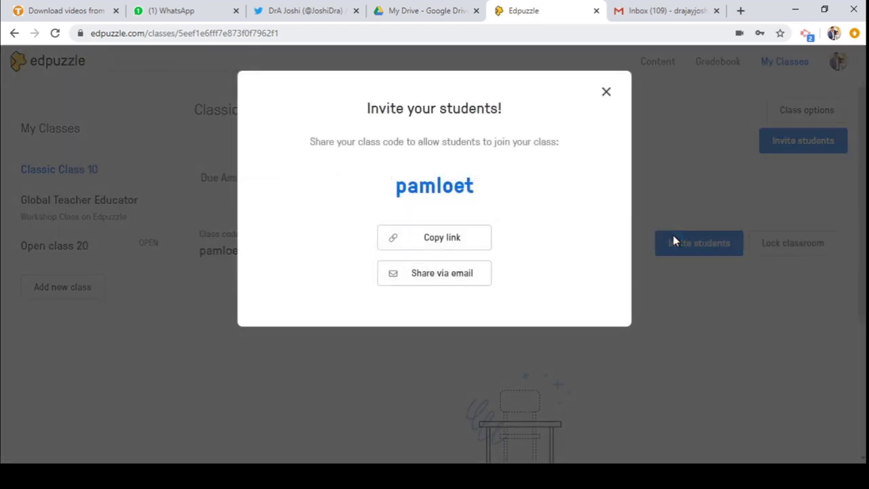
click(439, 247)
click(606, 91)
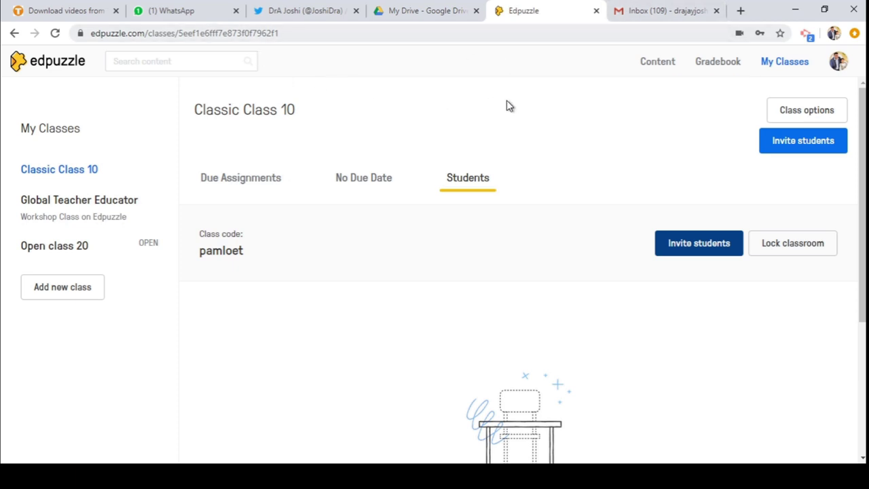
click(642, 14)
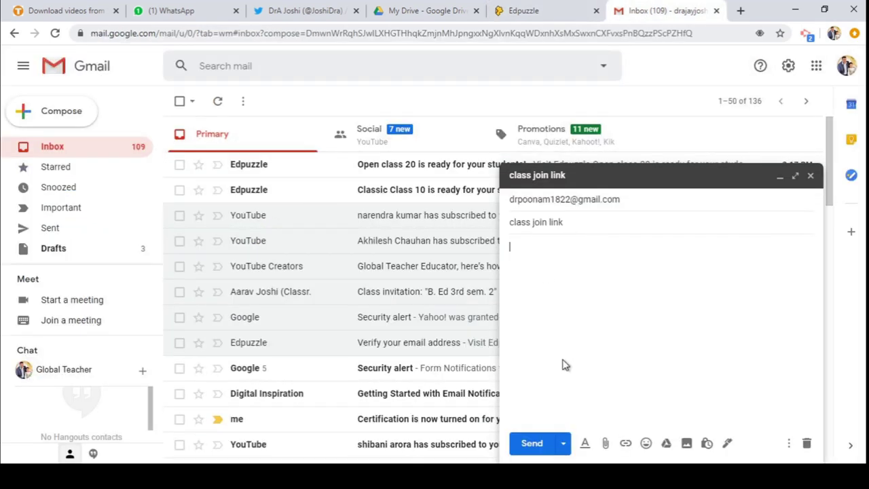
key(ctrl+v)
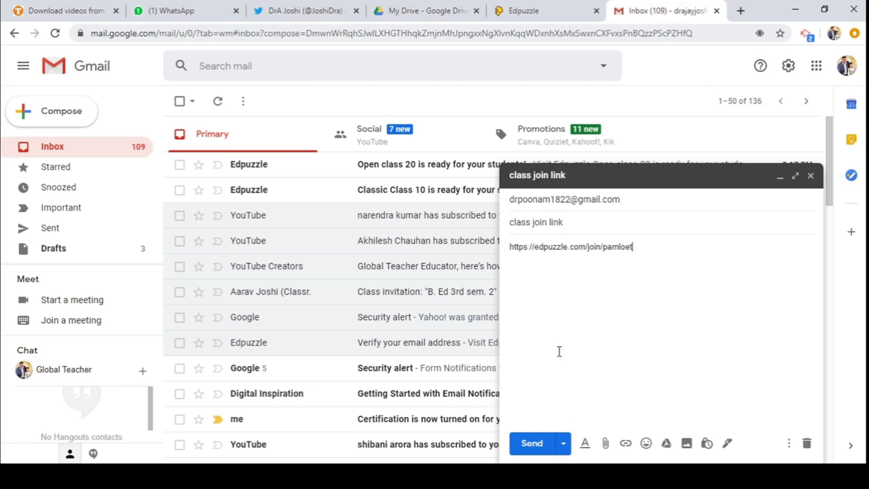
click(551, 444)
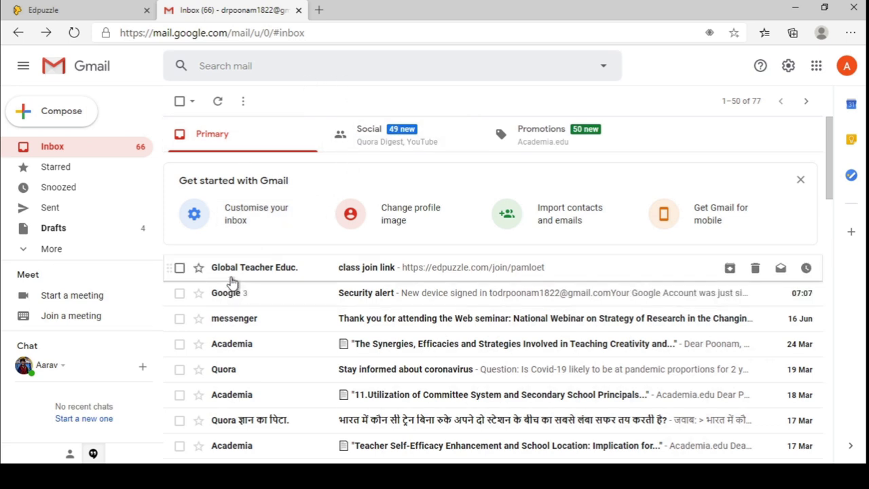
- In the student's Gmail inbox, open the "class join link" email, follow its link and join Classic Class 10
click(377, 270)
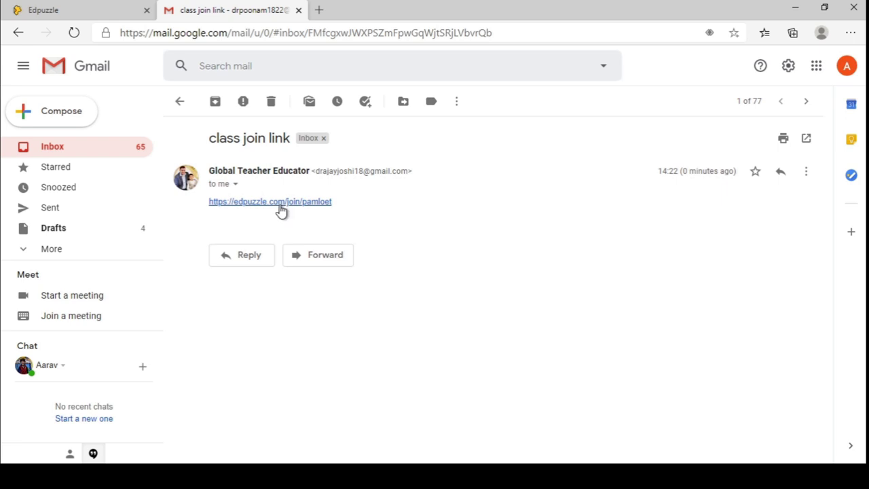
click(281, 203)
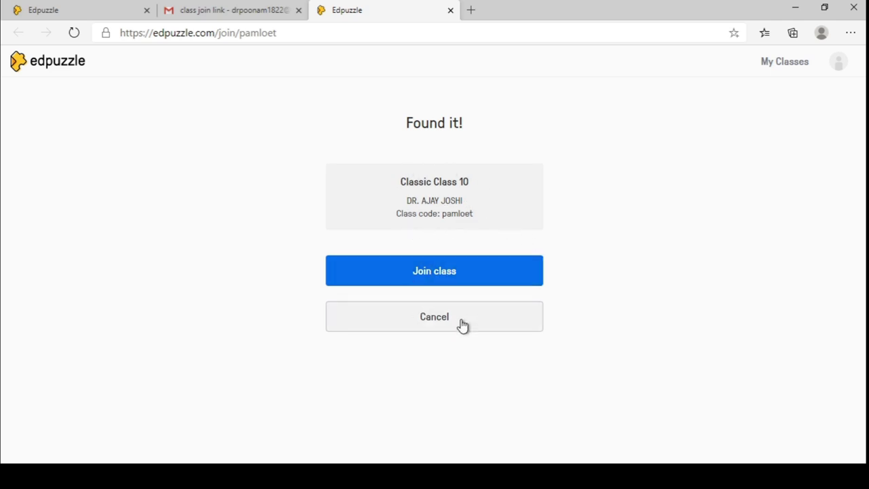
click(446, 278)
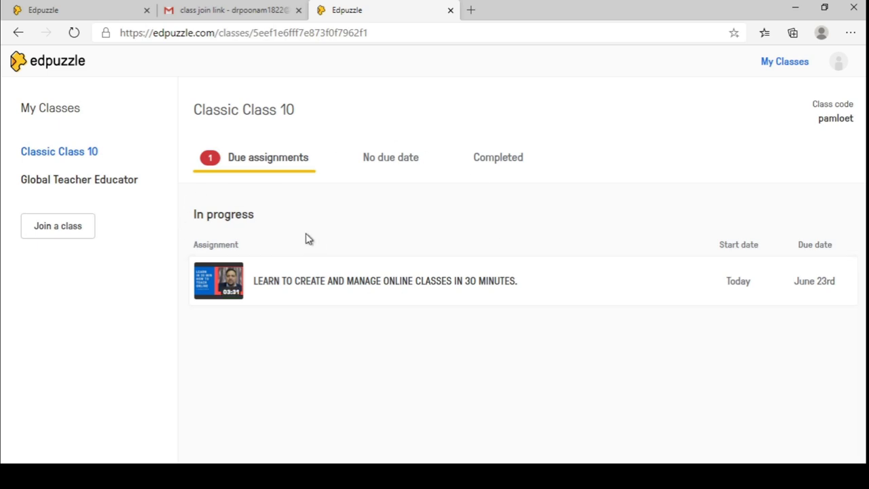
- Examine the student's due assignments, assignments without a due date and completed assignments in Classic Class 10
click(254, 163)
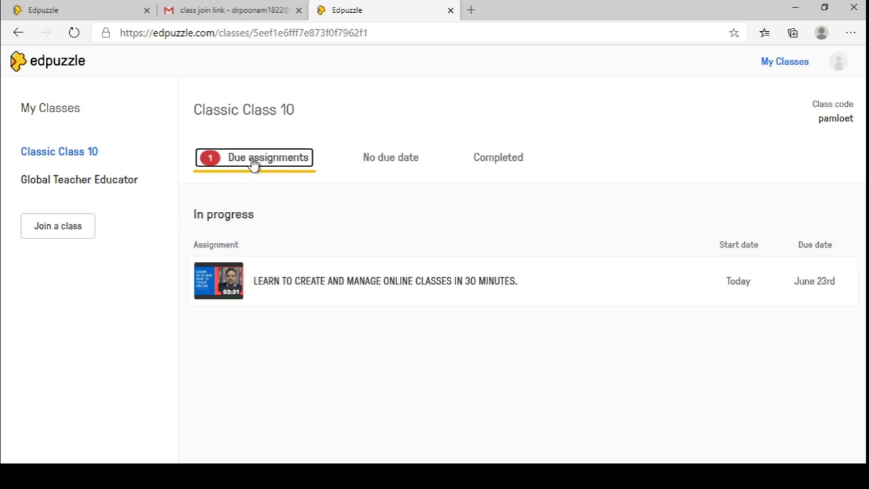
click(389, 164)
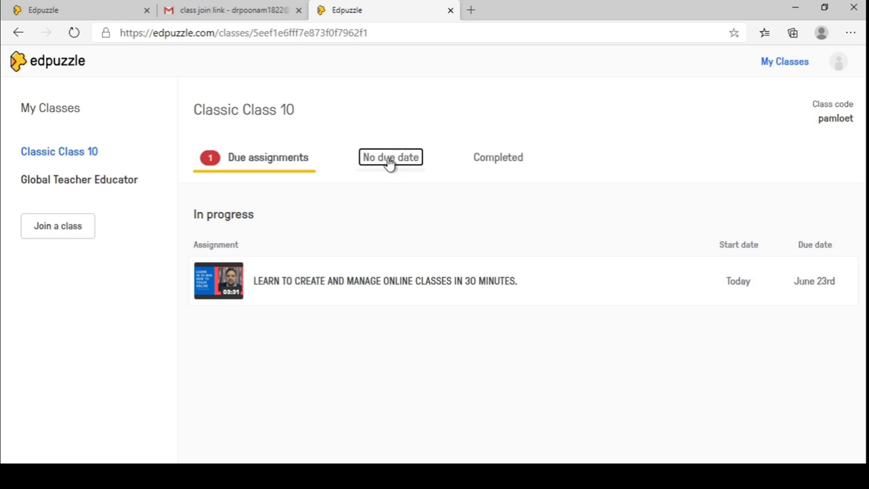
click(499, 164)
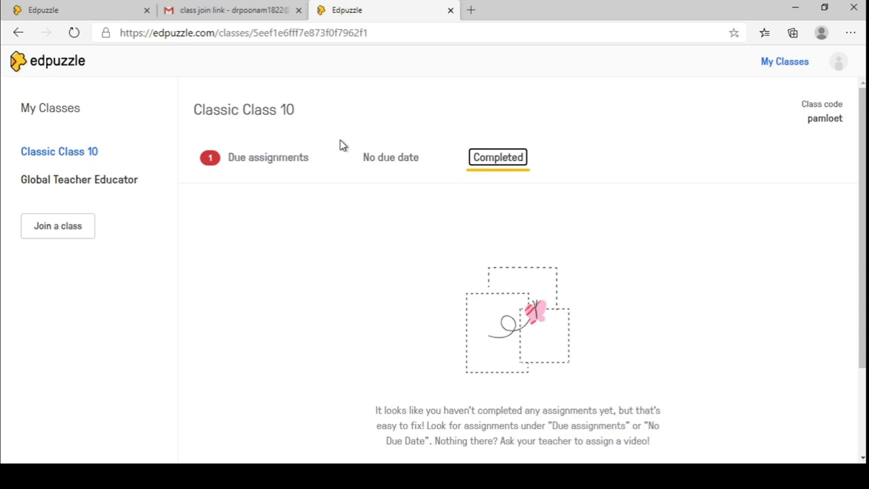
click(228, 163)
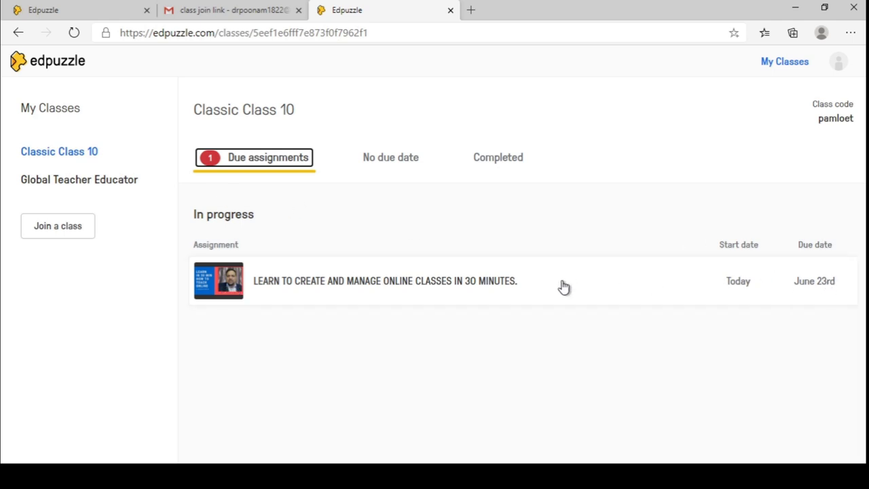
- Open the assignment "LEARN TO CREATE AND MANAGE ONLINE CLASSES IN 30 MINUTES." as the student and play its first 10 seconds, pausing there
click(390, 282)
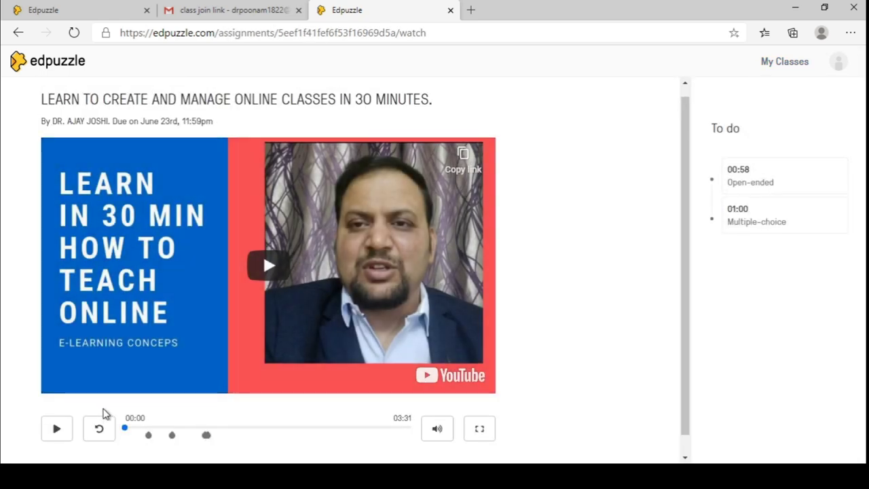
click(49, 433)
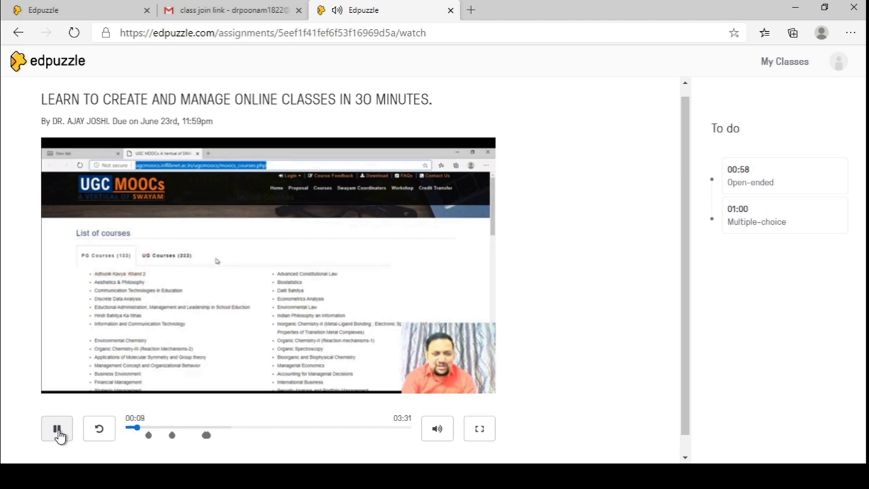
click(57, 430)
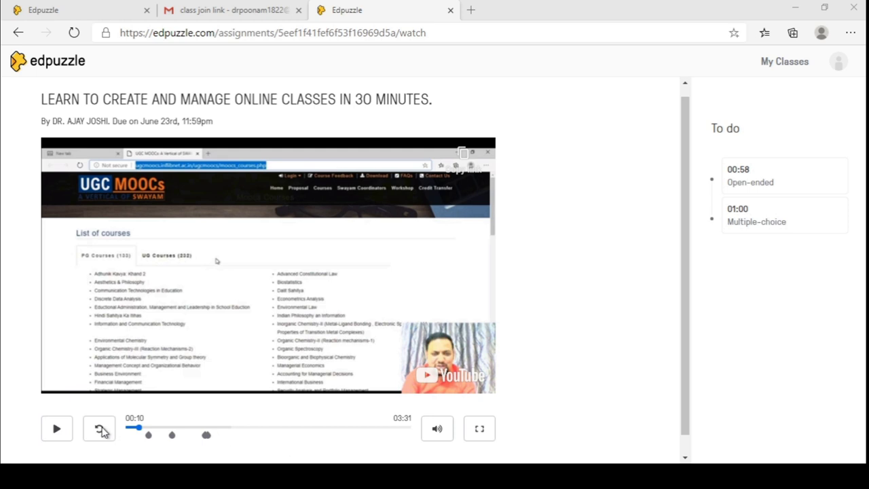
- Switch back to the teacher's Edpuzzle account and look over the videos in My Content
key(alt+Tab)
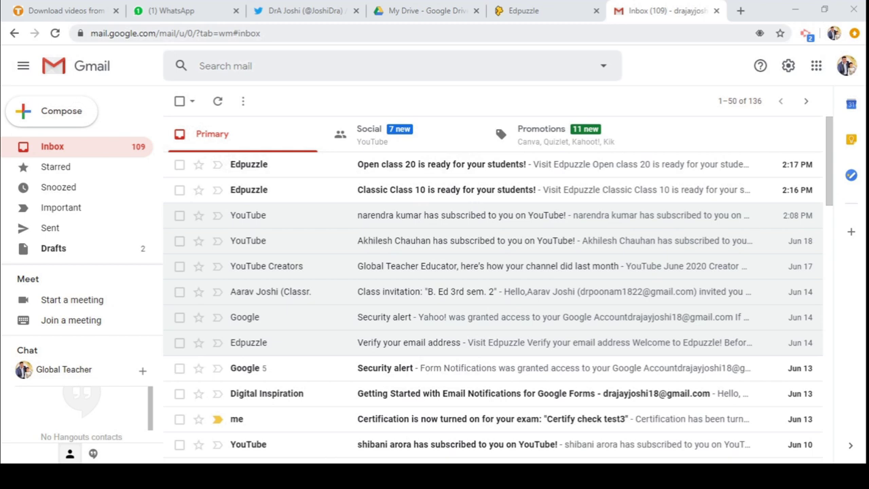
click(523, 11)
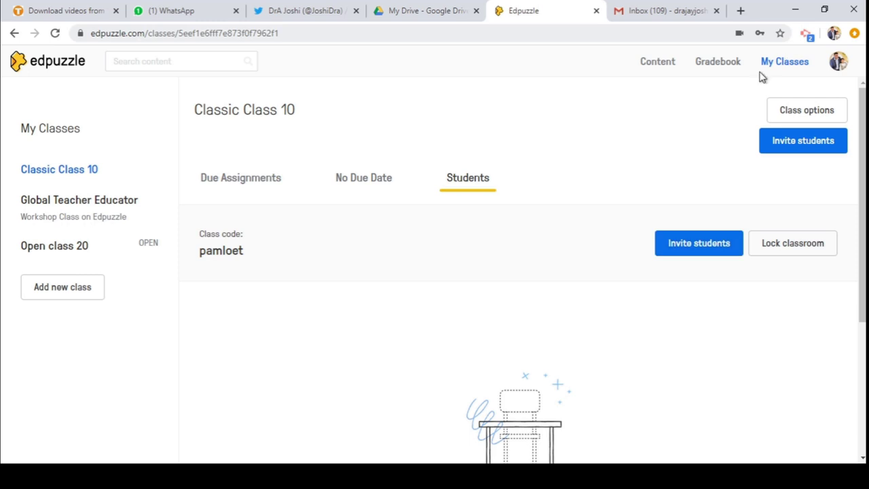
click(656, 63)
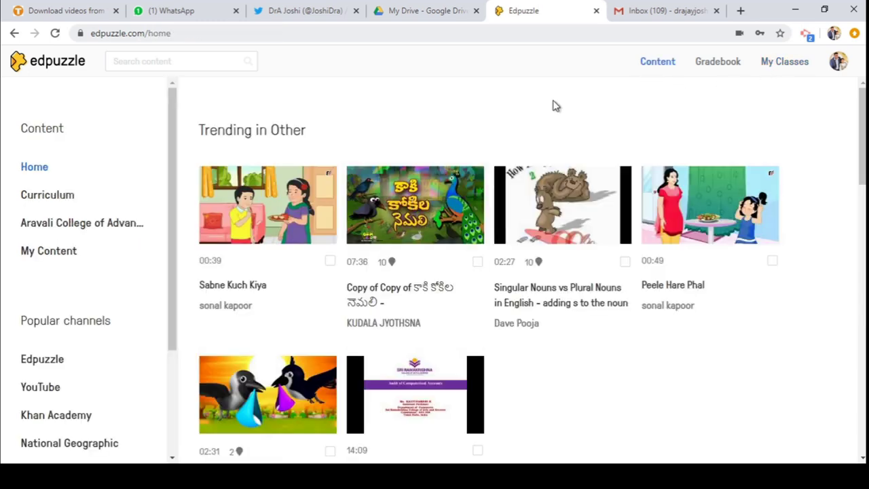
click(64, 259)
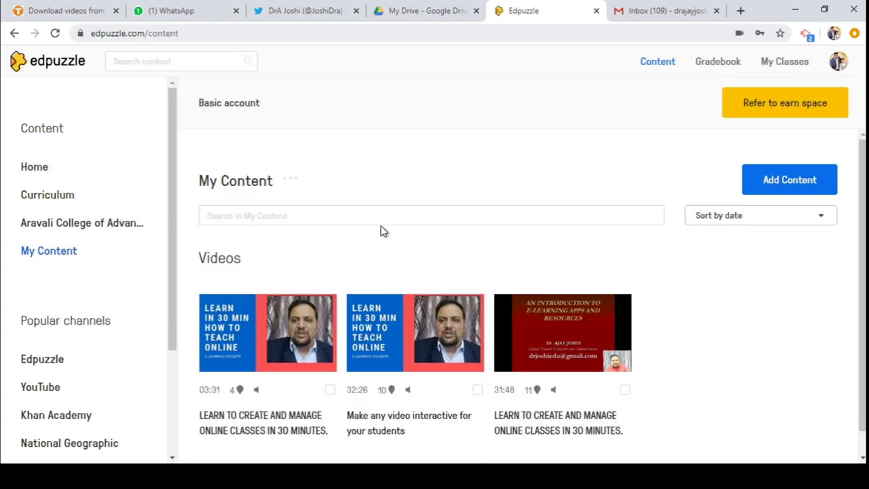
- Check Classic Class 10's due assignments, assignments without a due date and enrolled students, and view Open class 20
click(791, 66)
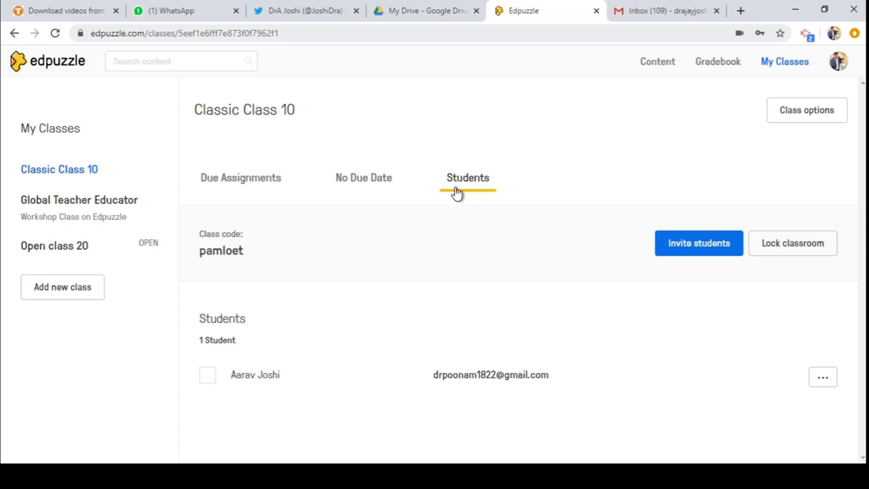
click(264, 184)
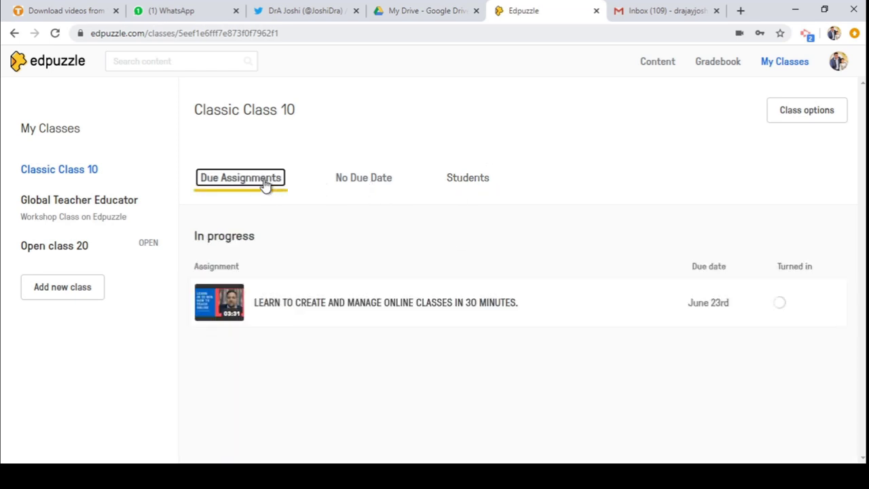
click(374, 185)
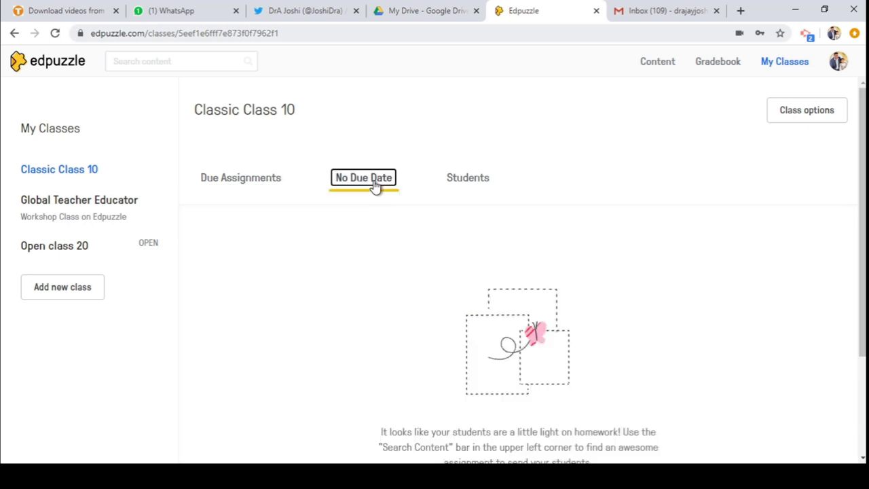
click(483, 179)
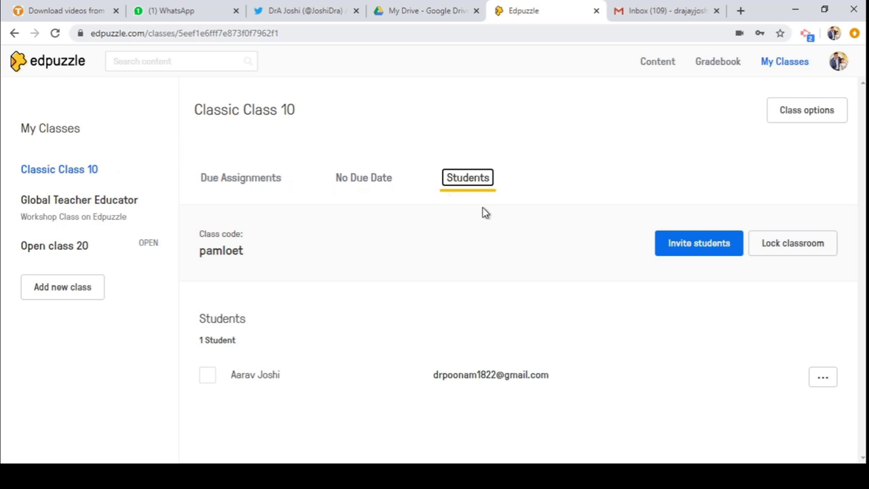
click(75, 251)
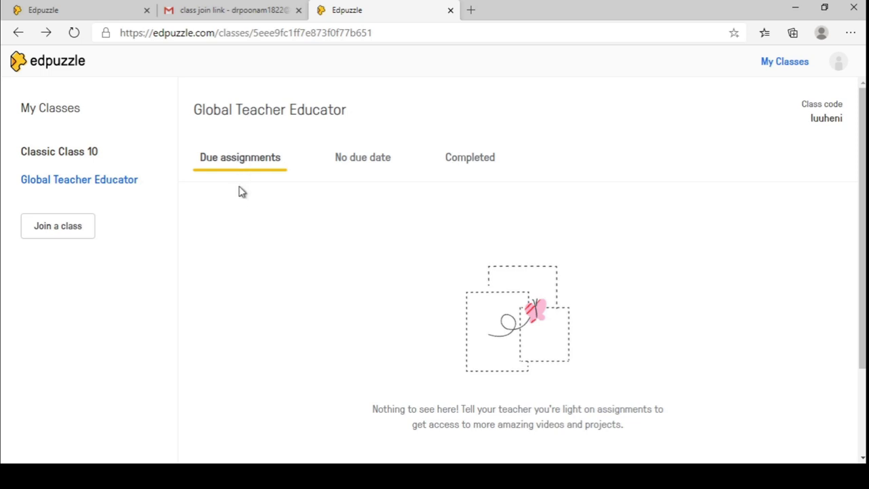
- In the student account, review the Global Teacher Educator class's assignments without a due date and its completed, graded assignments
click(357, 159)
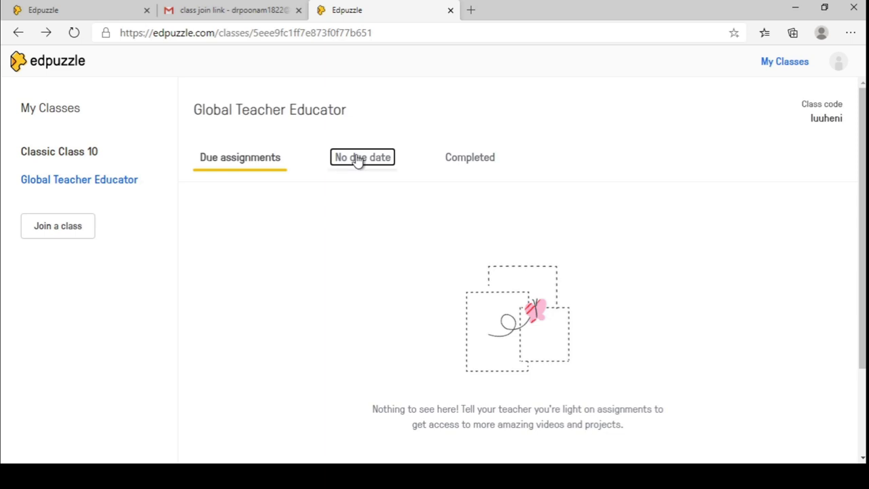
click(480, 164)
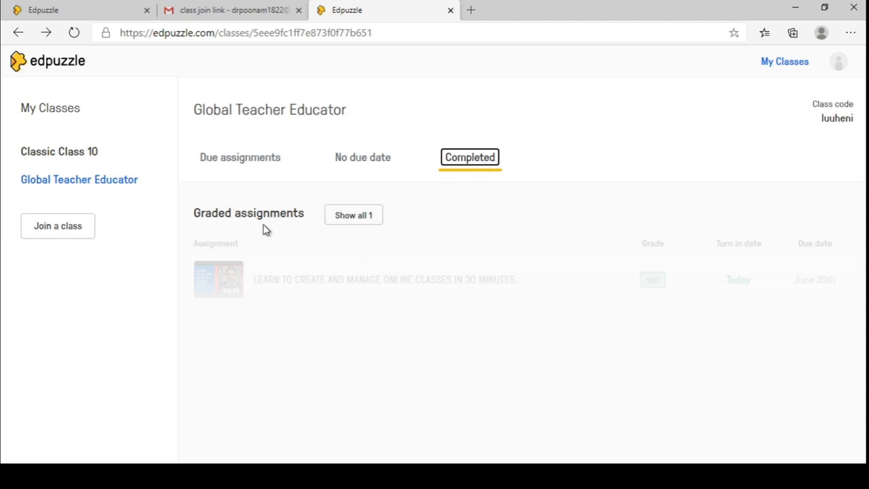
click(356, 222)
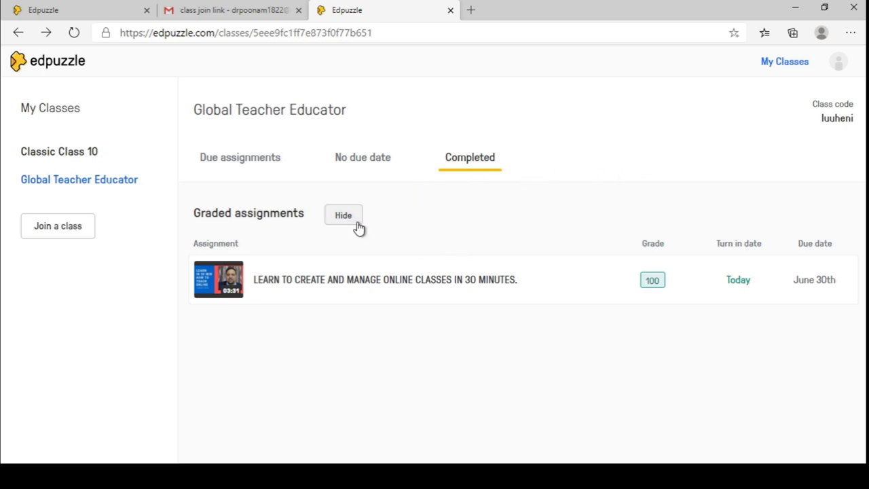
click(470, 161)
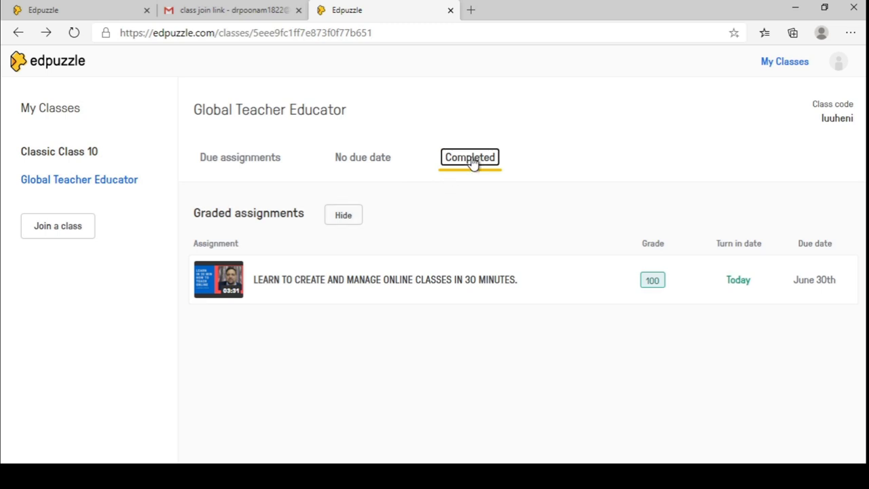
click(343, 215)
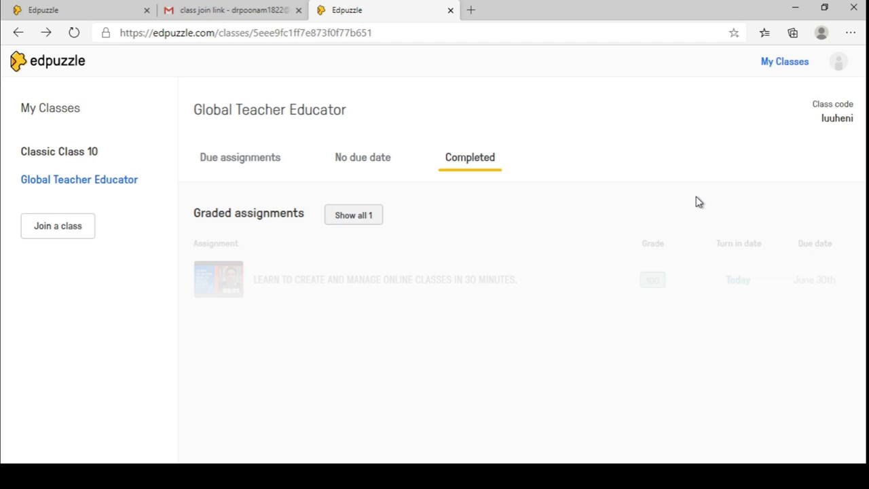
- Expand the graded assignments list, open the completed video assignment and show the student's results
click(371, 224)
click(655, 281)
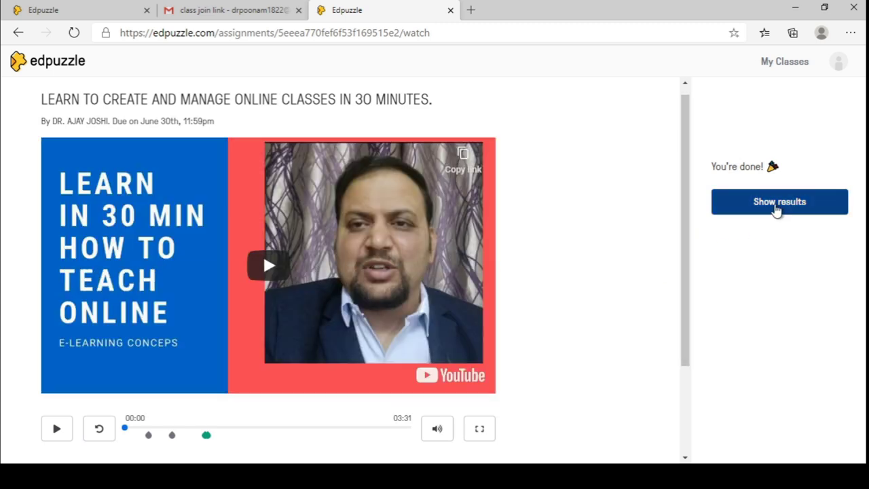
click(777, 209)
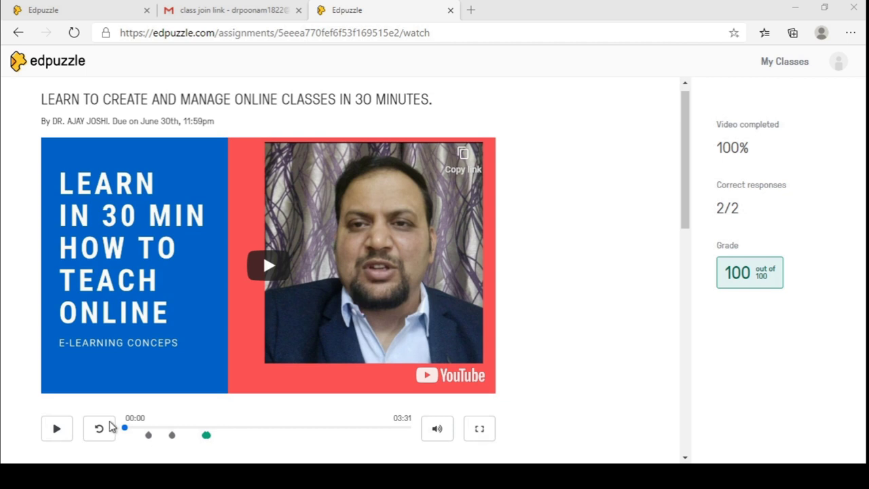
- Switch to the teacher account, open Classic Class 10's assignment with a new answer and reverse the student list's sorting by grade
key(alt+Tab)
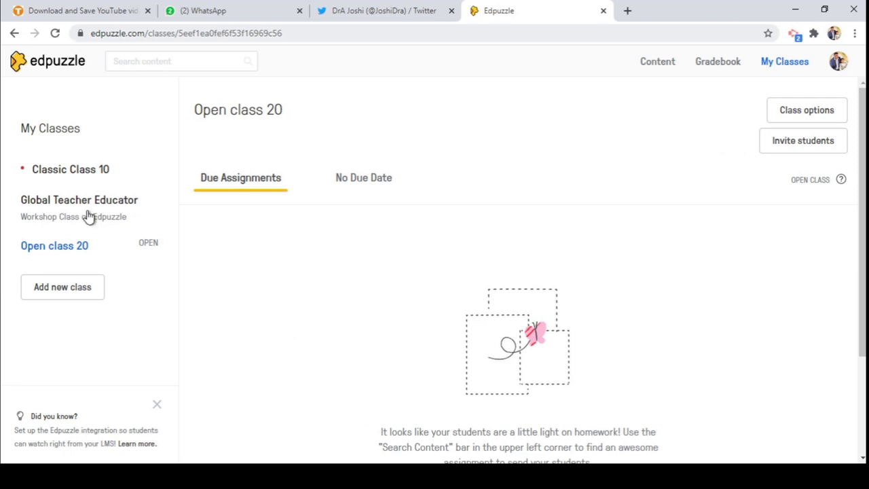
click(77, 170)
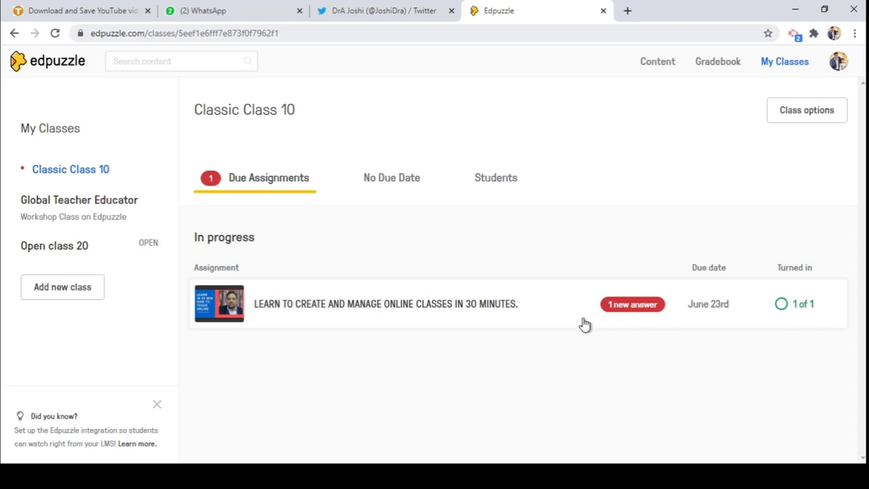
click(622, 305)
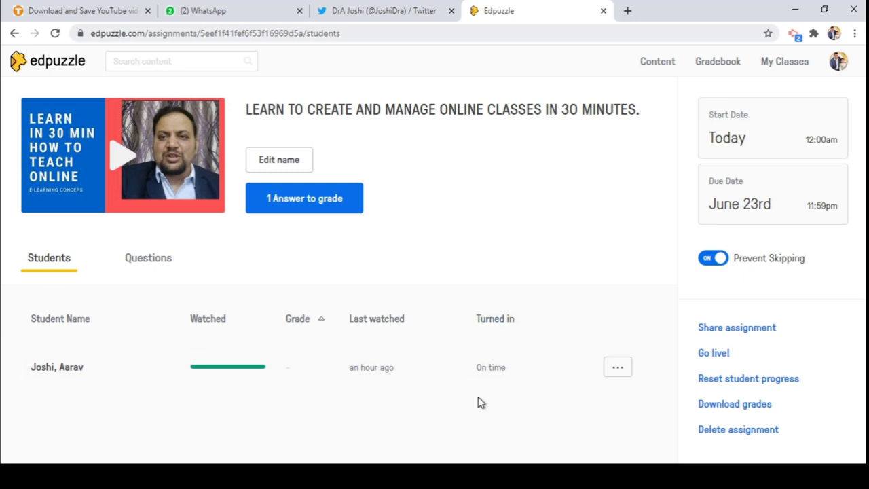
click(315, 322)
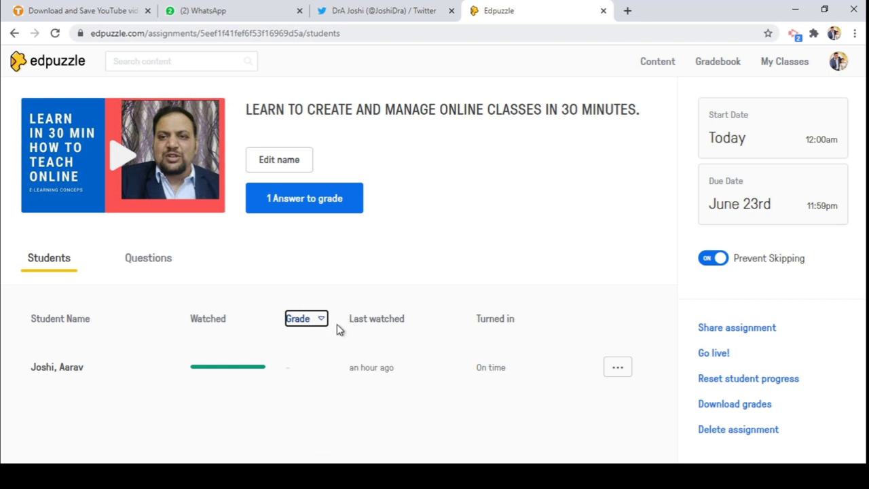
- Check the options offered for the student in the assignment's student list and in Classic Class 10's enrolled students list
click(618, 370)
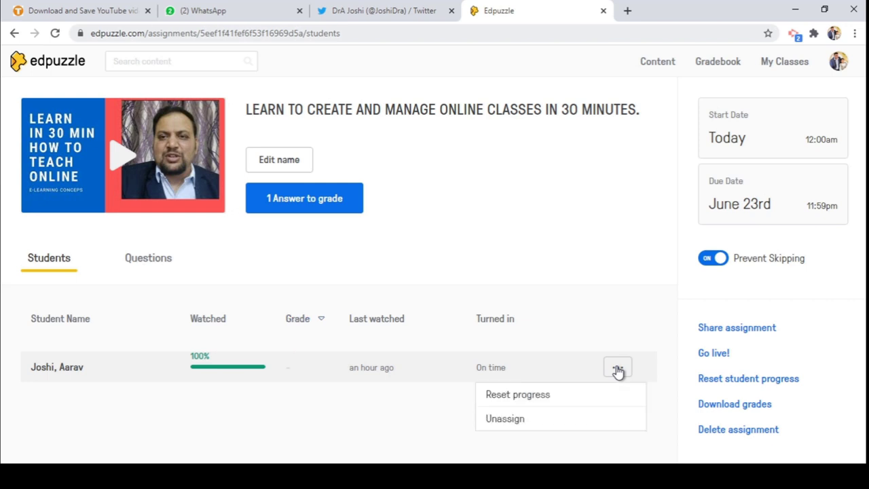
click(577, 285)
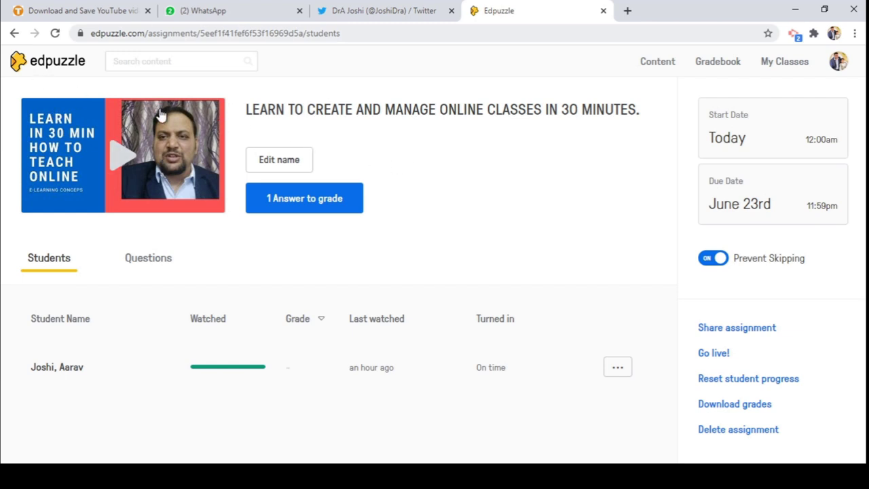
click(14, 33)
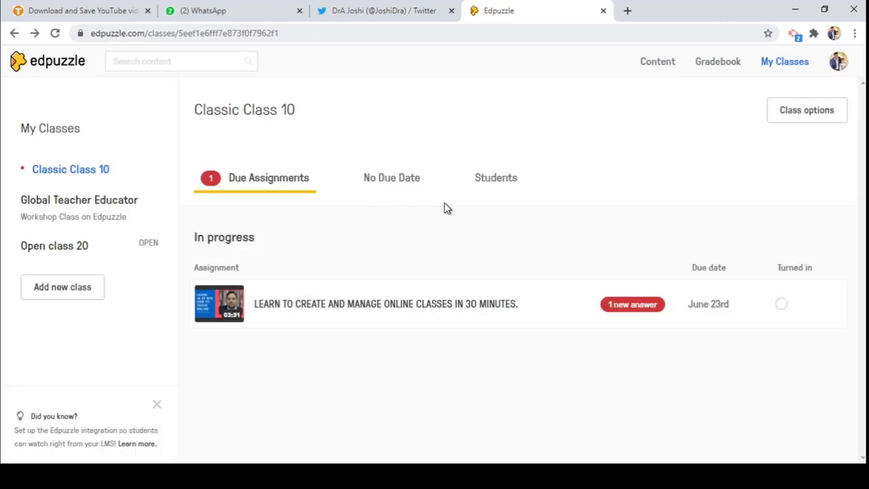
click(496, 178)
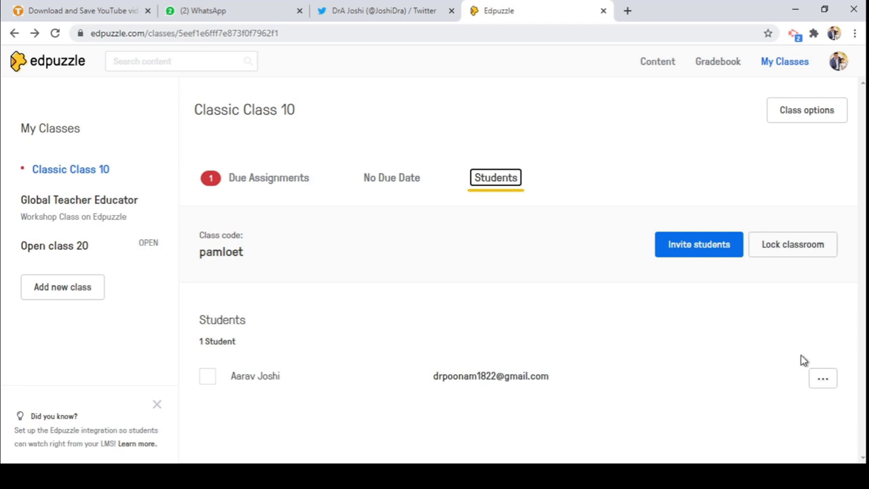
click(829, 384)
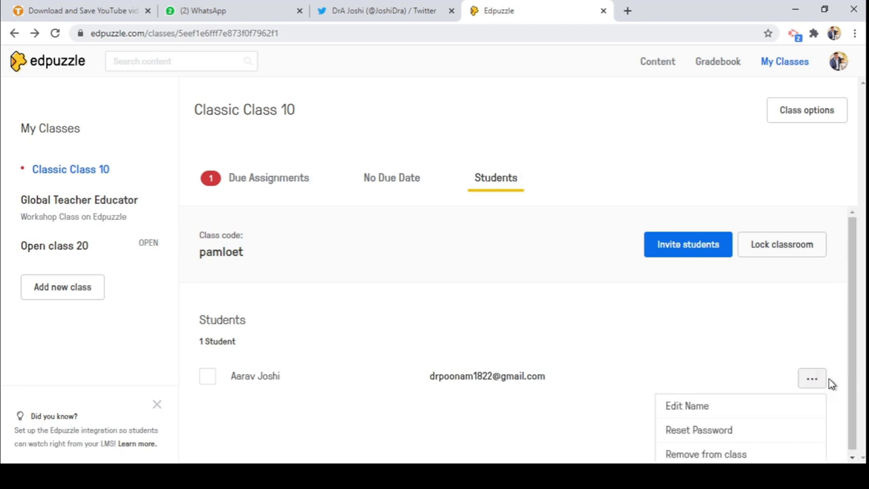
click(631, 351)
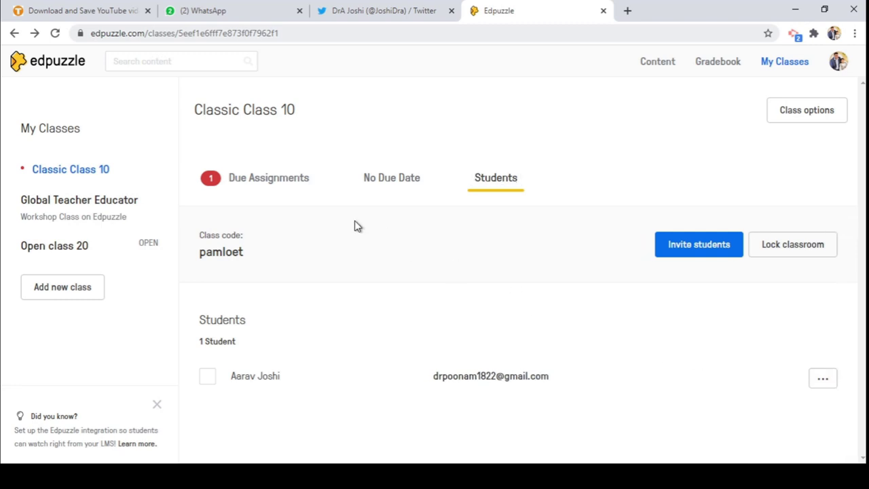
- Open Classic Class 10's due assignment and grade the pending answer "online game" to "What is edpuzzle?" as wrong
click(254, 179)
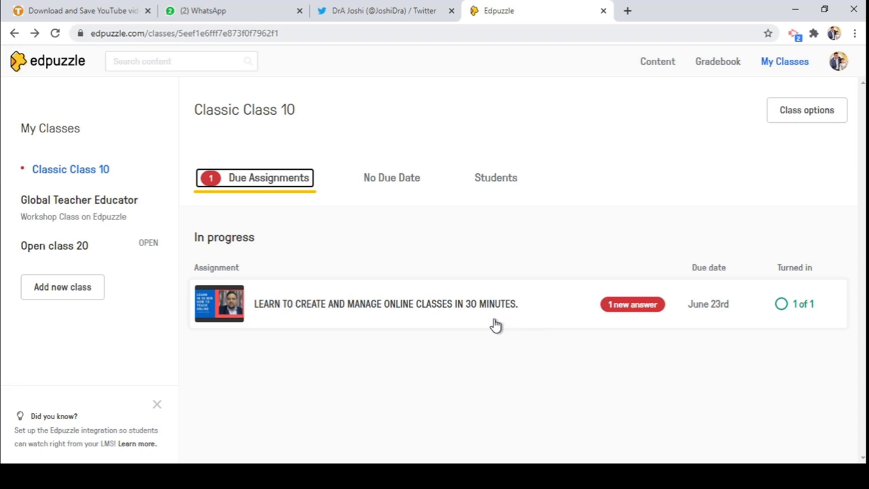
click(420, 307)
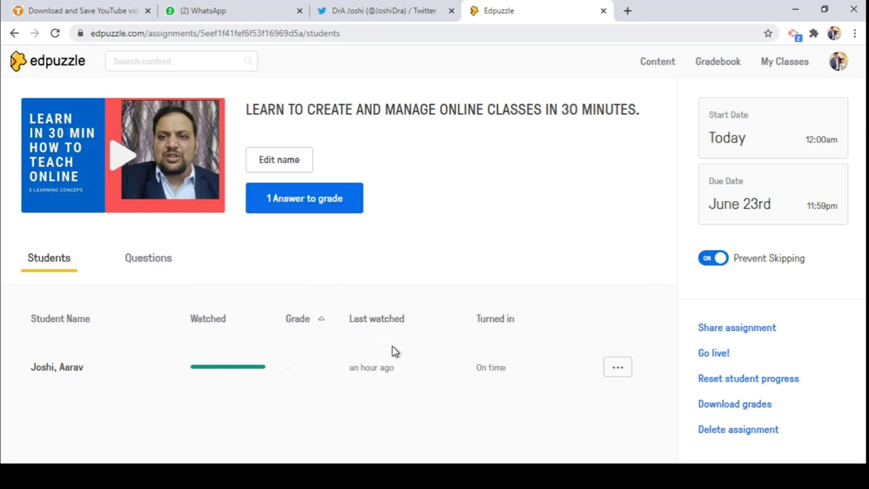
mouse_move(252, 362)
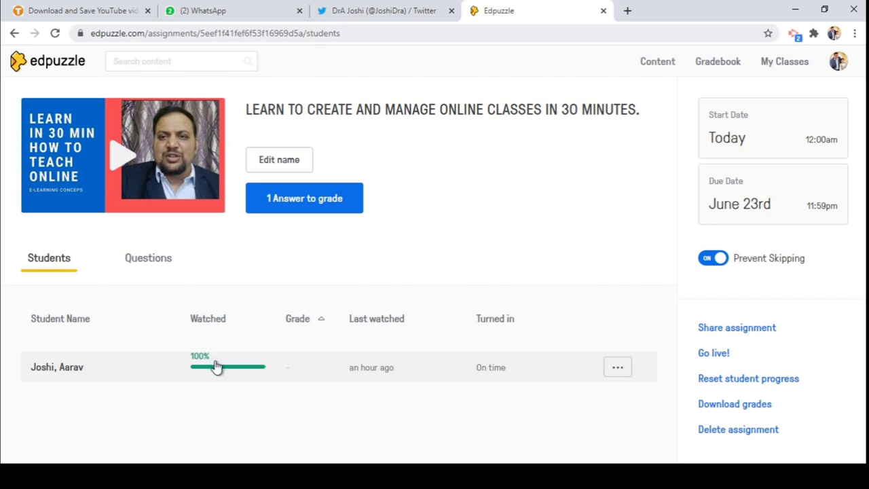
click(309, 207)
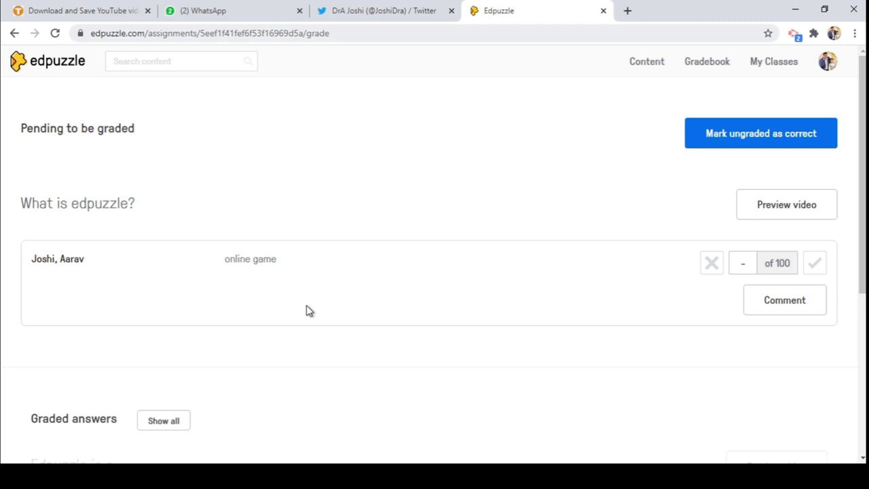
click(711, 269)
click(711, 271)
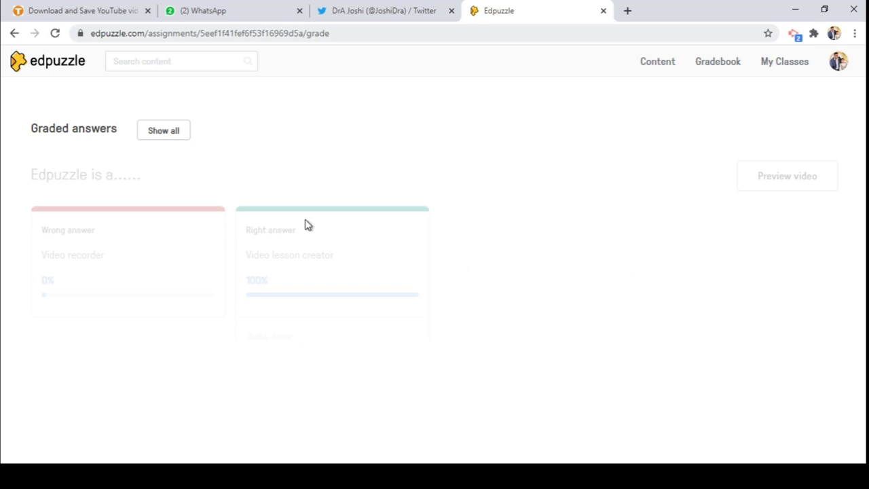
- Show all graded answers and review the responses to both questions, including the wrong open-ended answer
click(166, 136)
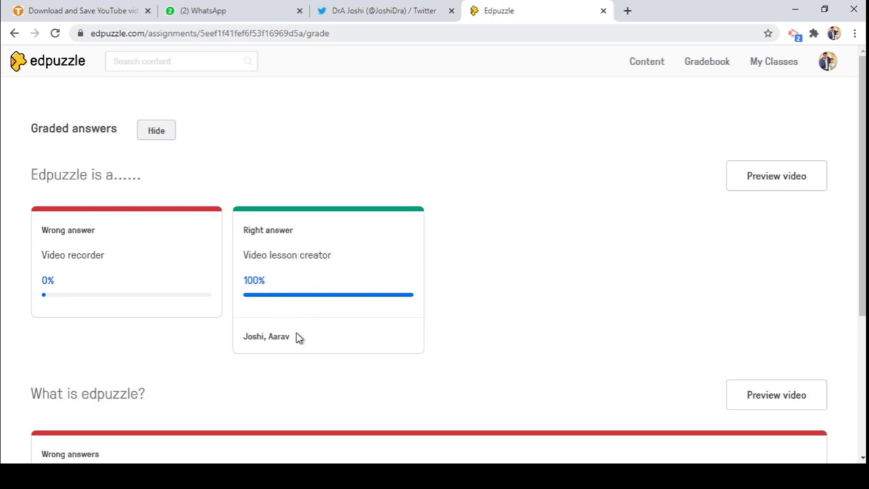
click(779, 412)
scroll(863, 458, down, 3)
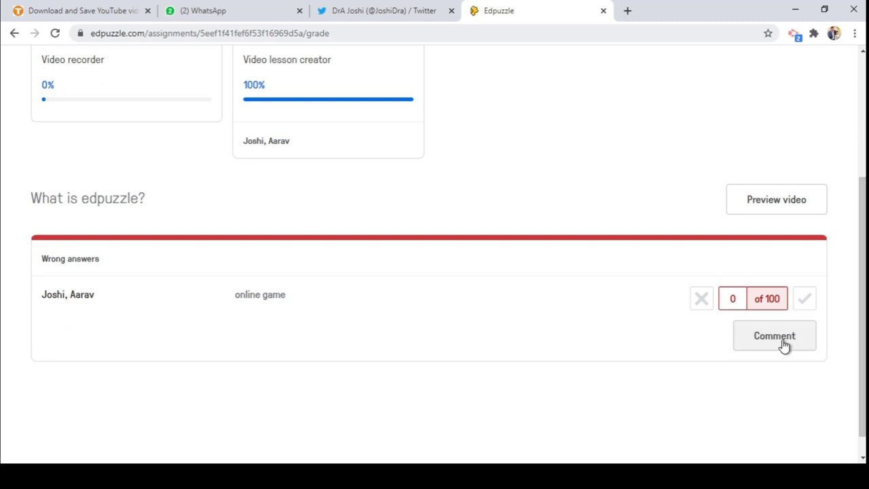
drag(860, 343, 853, 184)
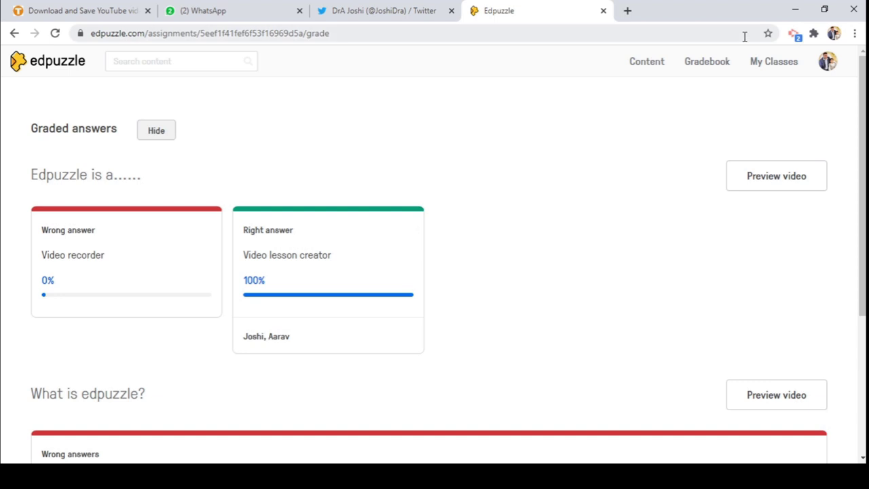
- Open Classic Class 10's gradebook, view the student's progress details for the video assignment and return to the gradebook
click(715, 68)
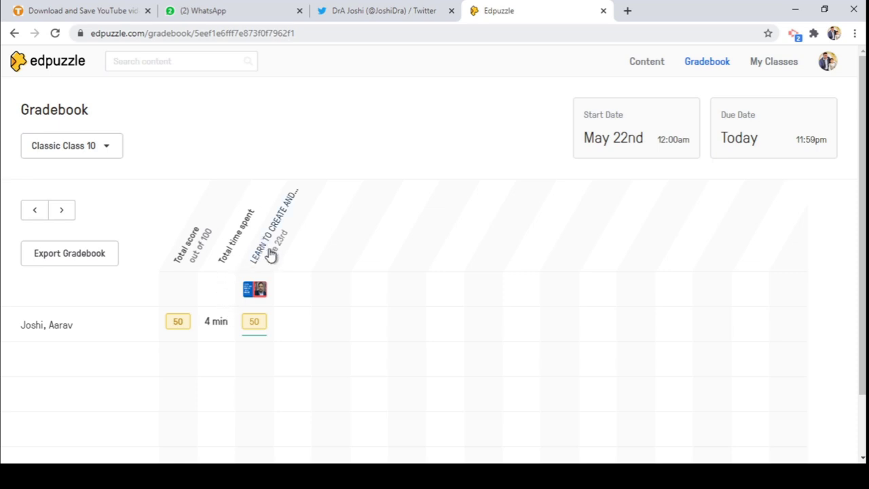
click(257, 332)
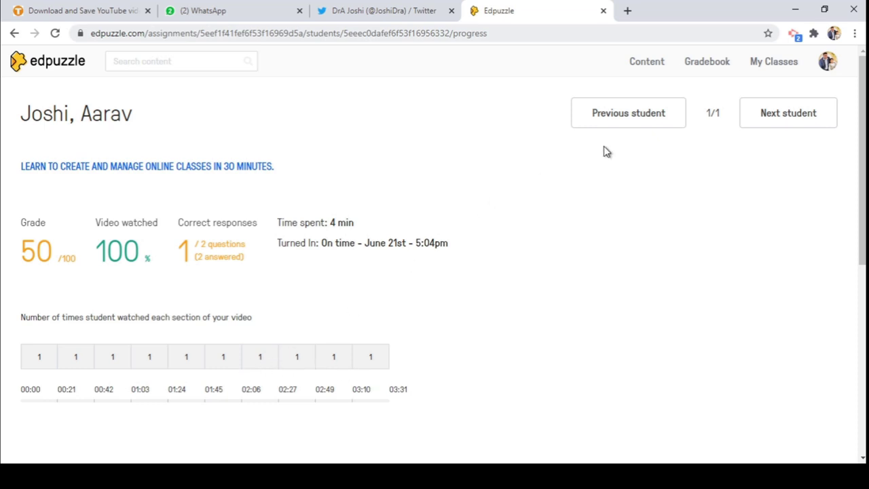
click(711, 65)
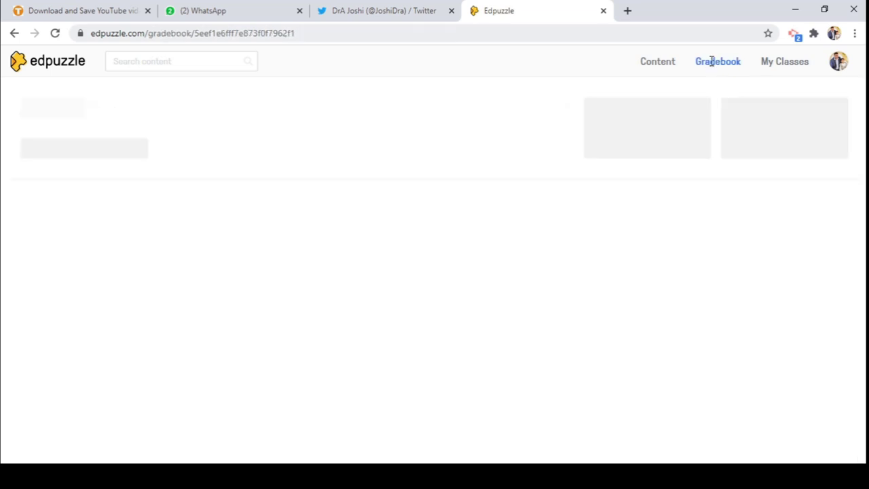